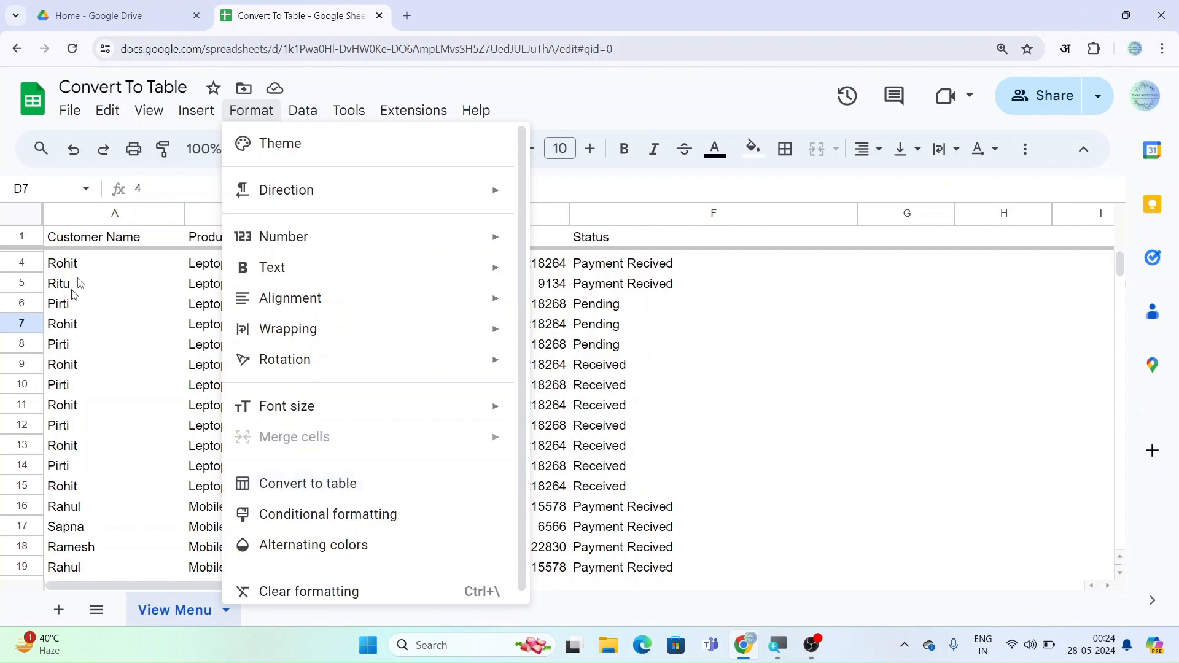
Step: Convert the customer data in columns A through F to a table
{"action": "left_click", "coordinate": [111, 315]}
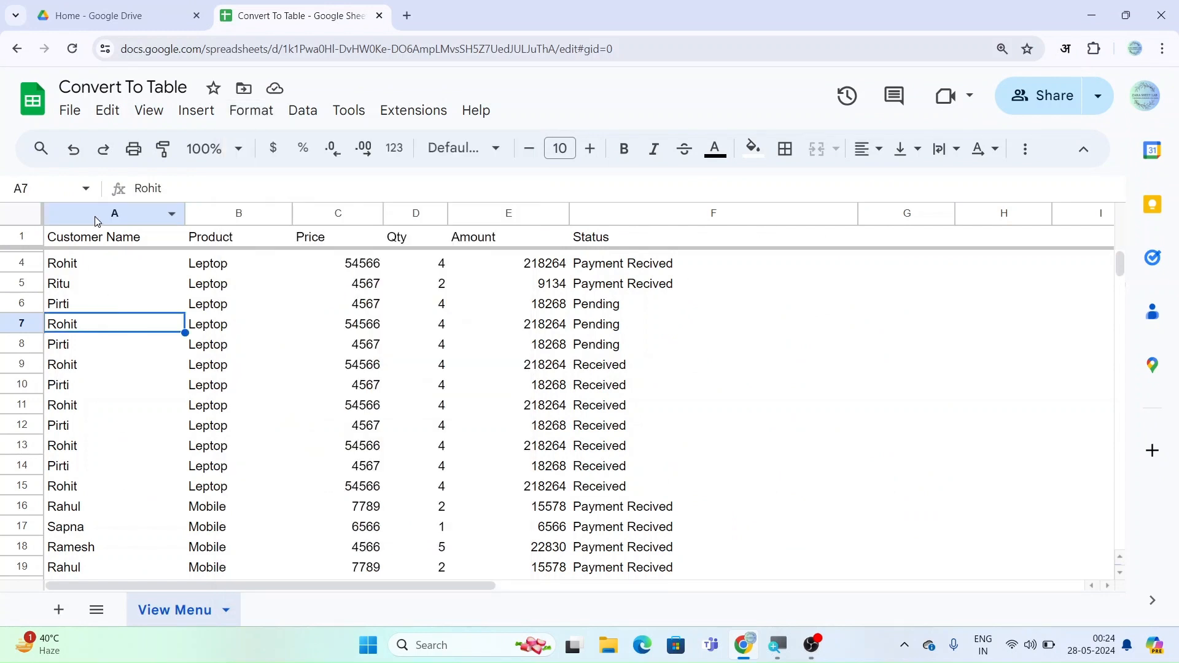
{"action": "left_click_drag", "start_coordinate": [97, 220], "coordinate": [599, 240]}
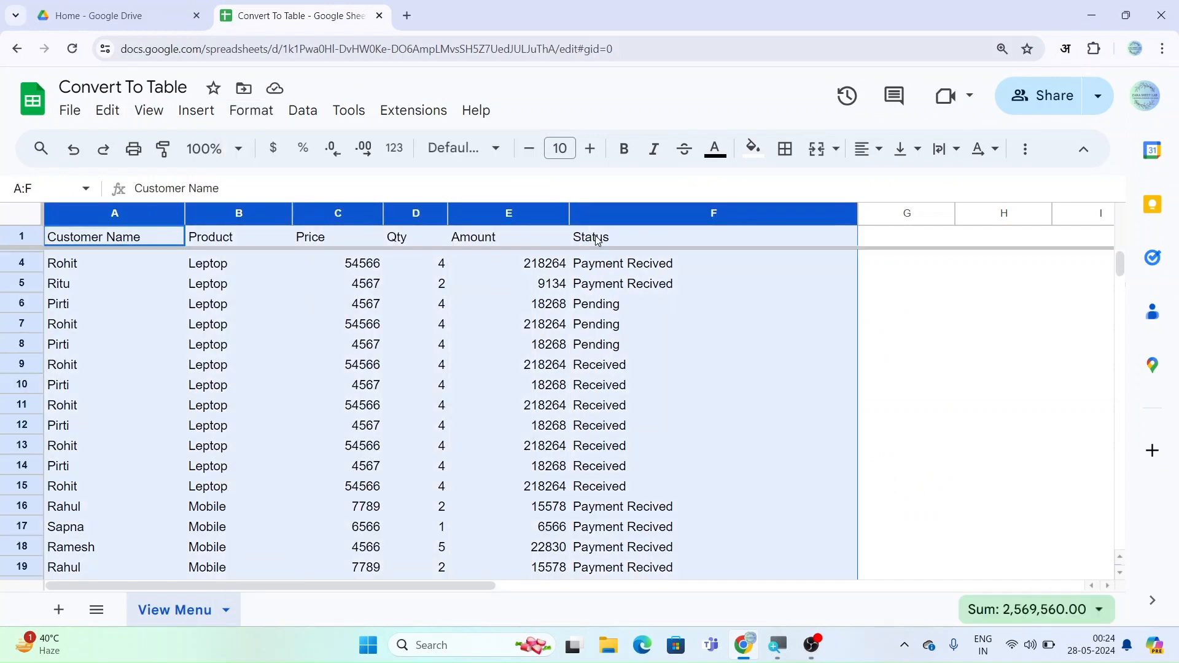
{"action": "left_click", "coordinate": [277, 114]}
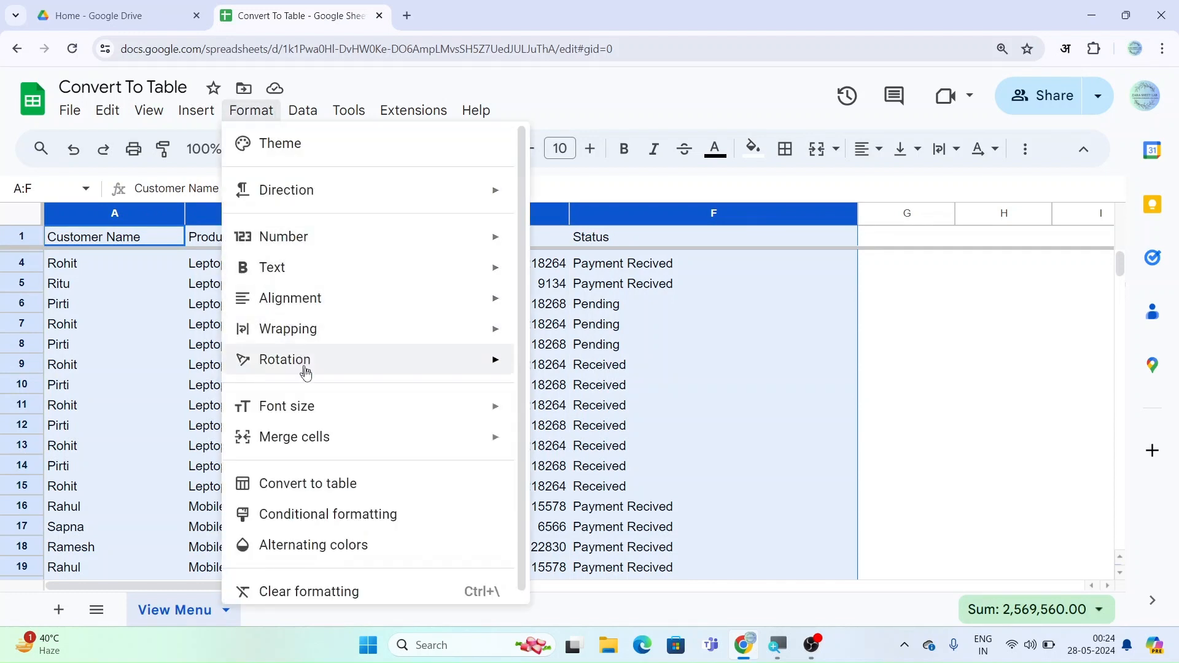
{"action": "left_click", "coordinate": [310, 485]}
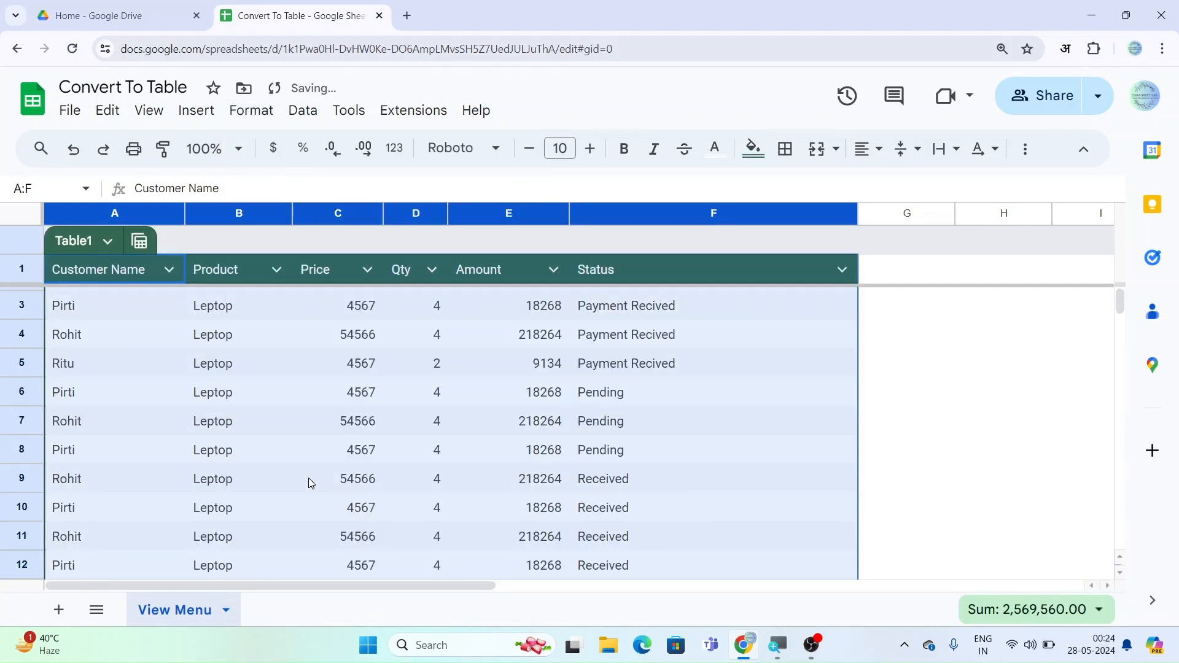
{"action": "left_click", "coordinate": [205, 433]}
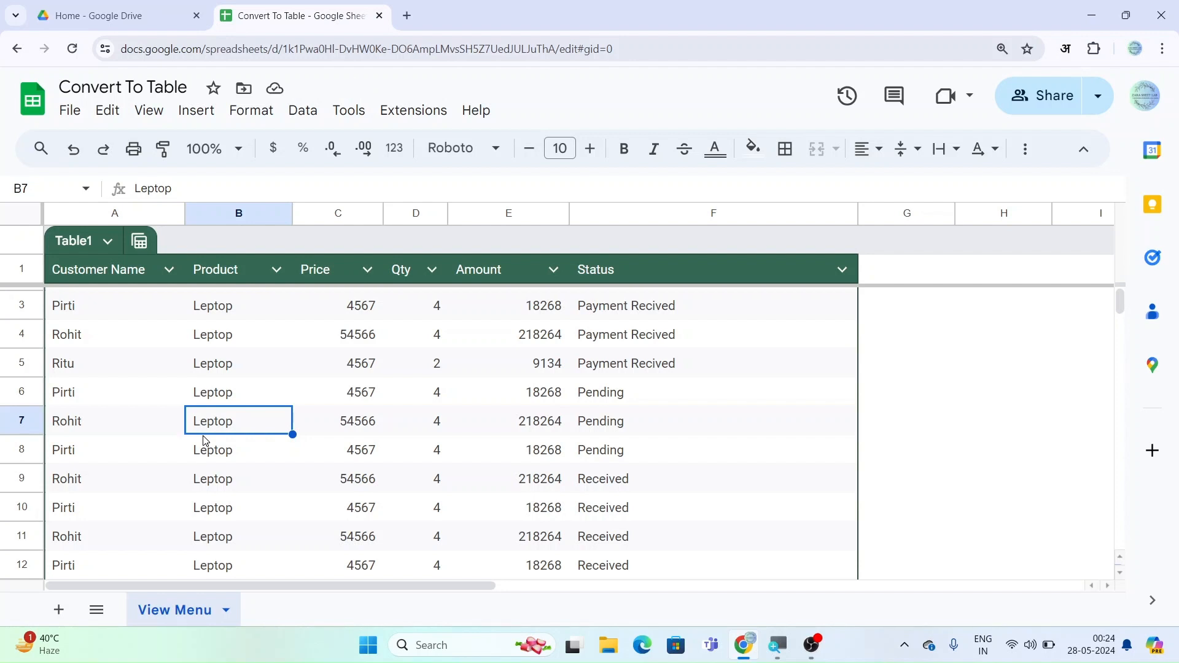
Step: Rename the table as Zarasheetlab
{"action": "left_click", "coordinate": [106, 242]}
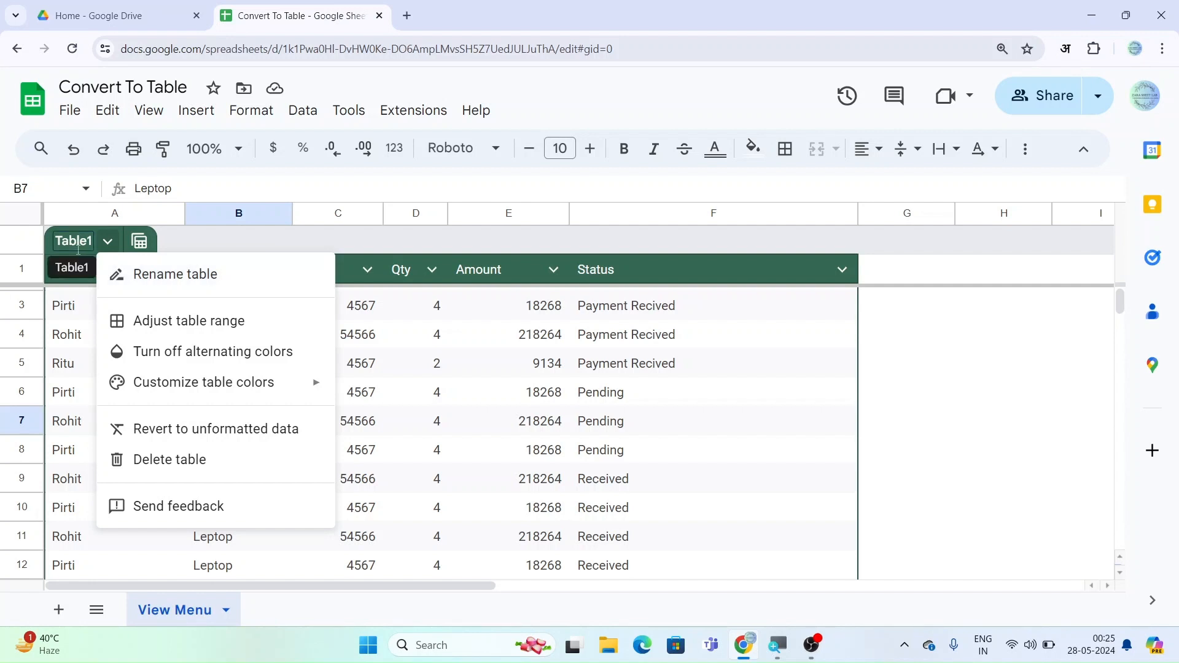
{"action": "left_click", "coordinate": [78, 246]}
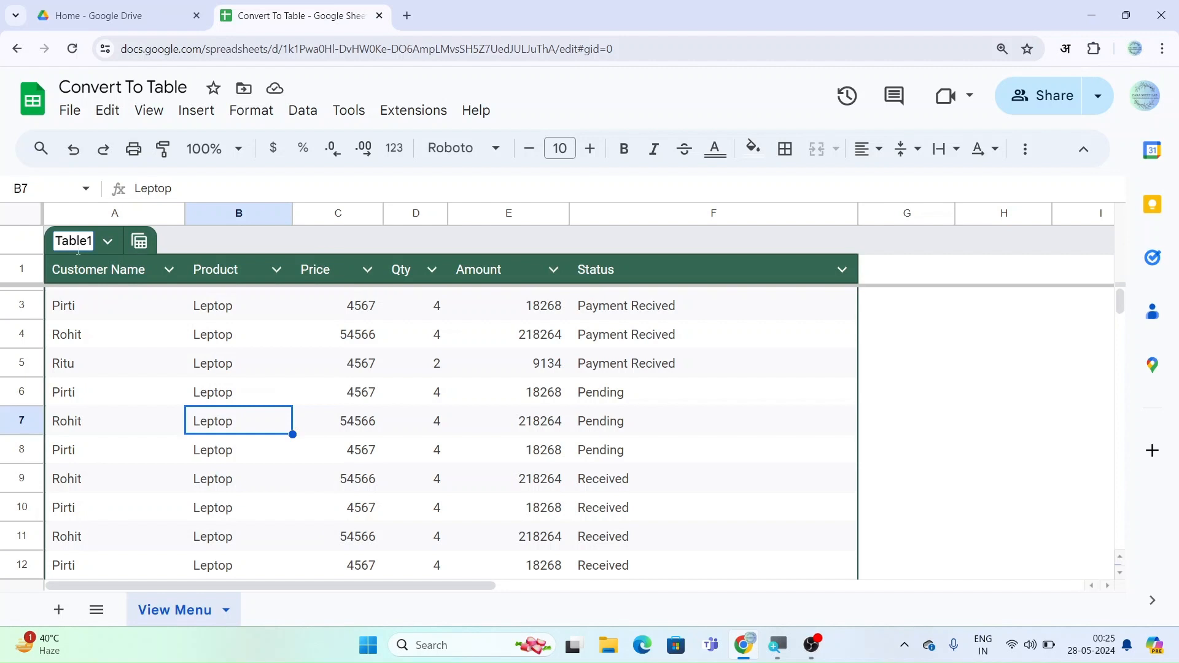
{"action": "type", "text": "Z"}
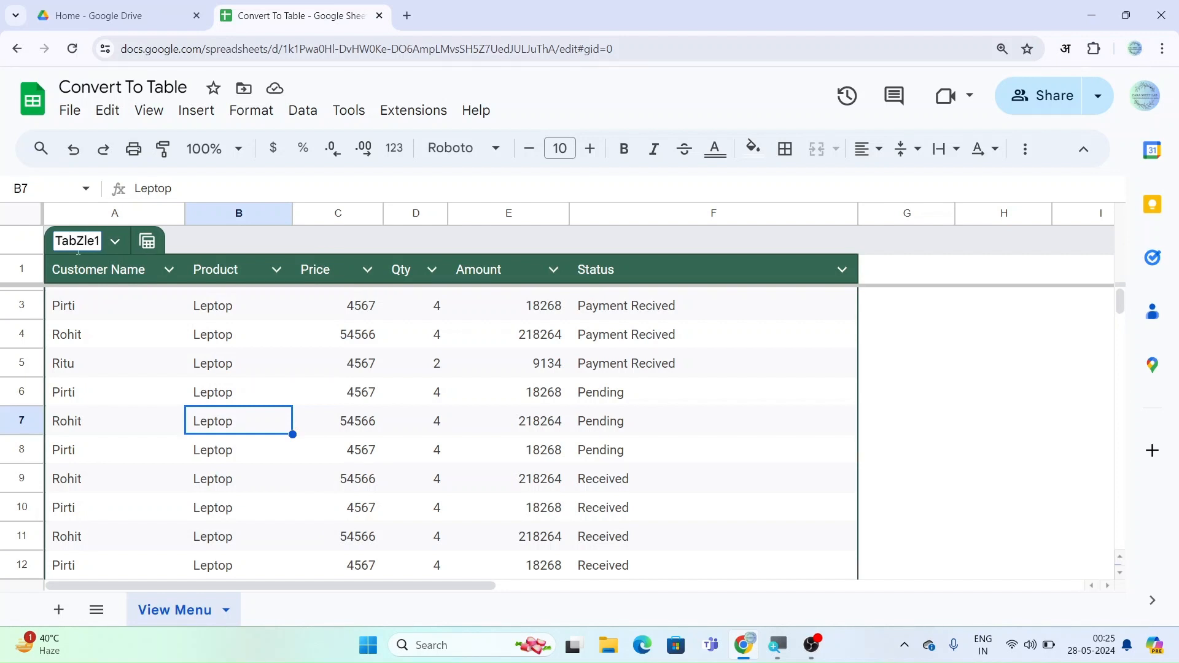
{"action": "key", "text": "BackSpace"}
{"action": "key", "text": "BackSpace"}
{"action": "key", "text": "BackSpace"}
{"action": "key", "text": "BackSpace"}
{"action": "key", "text": "BackSpace"}
{"action": "key", "text": "BackSpace"}
{"action": "key", "text": "BackSpace"}
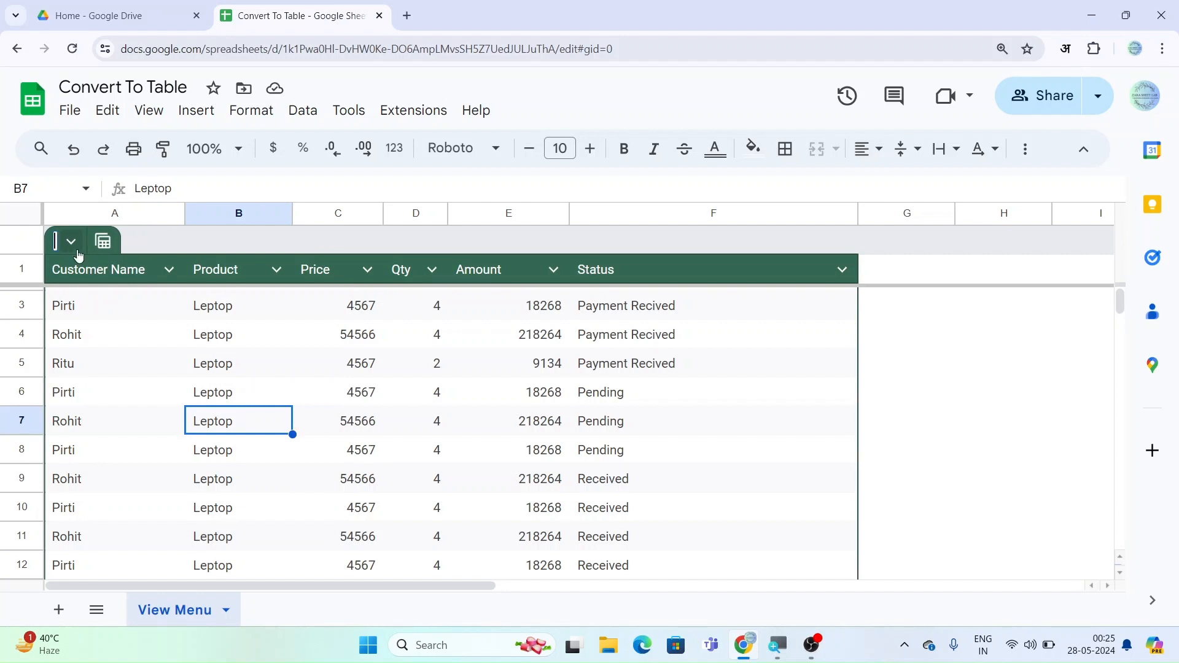
{"action": "type", "text": "Zarash"}
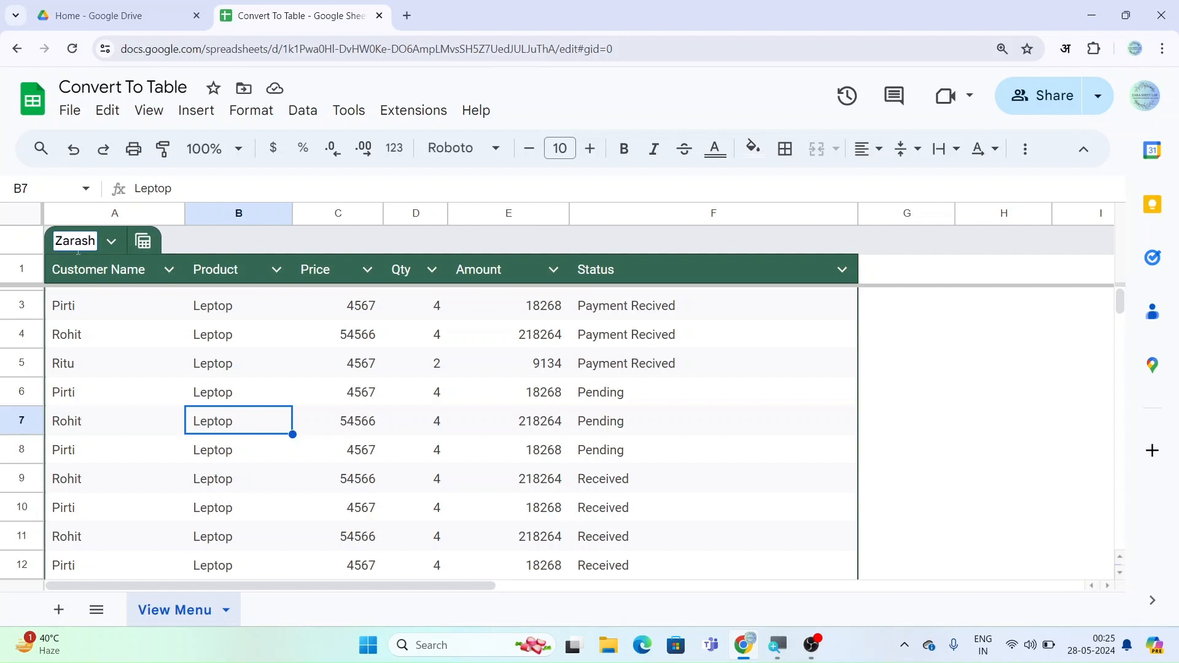
{"action": "type", "text": "eetlab"}
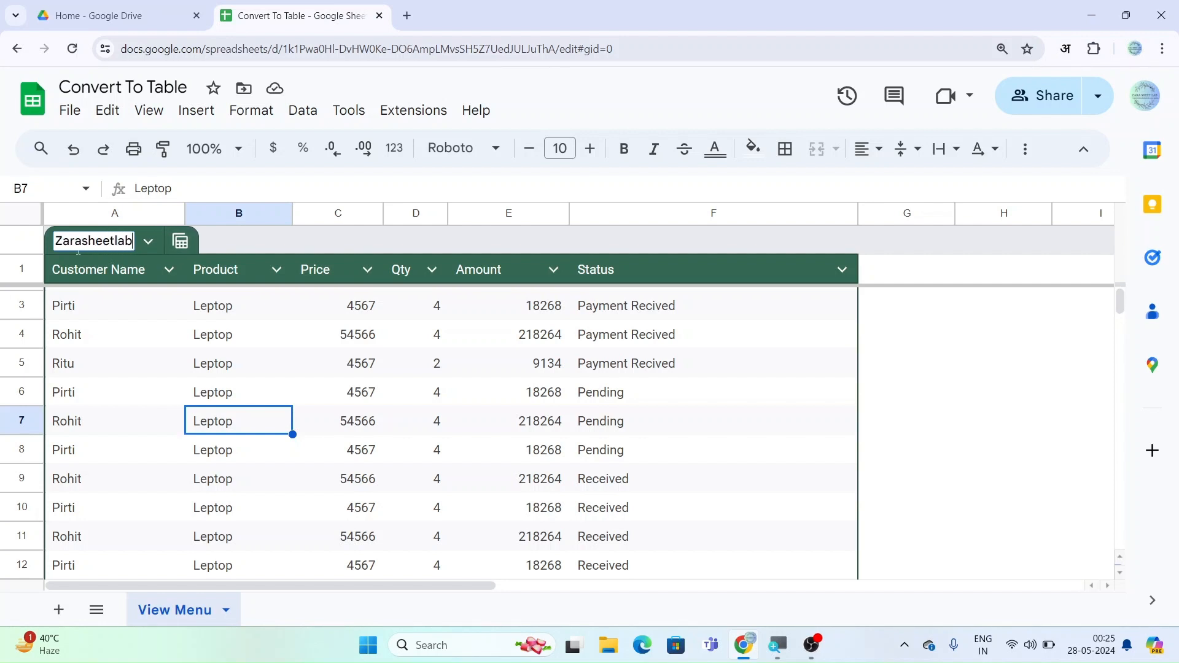
{"action": "key", "text": "Return"}
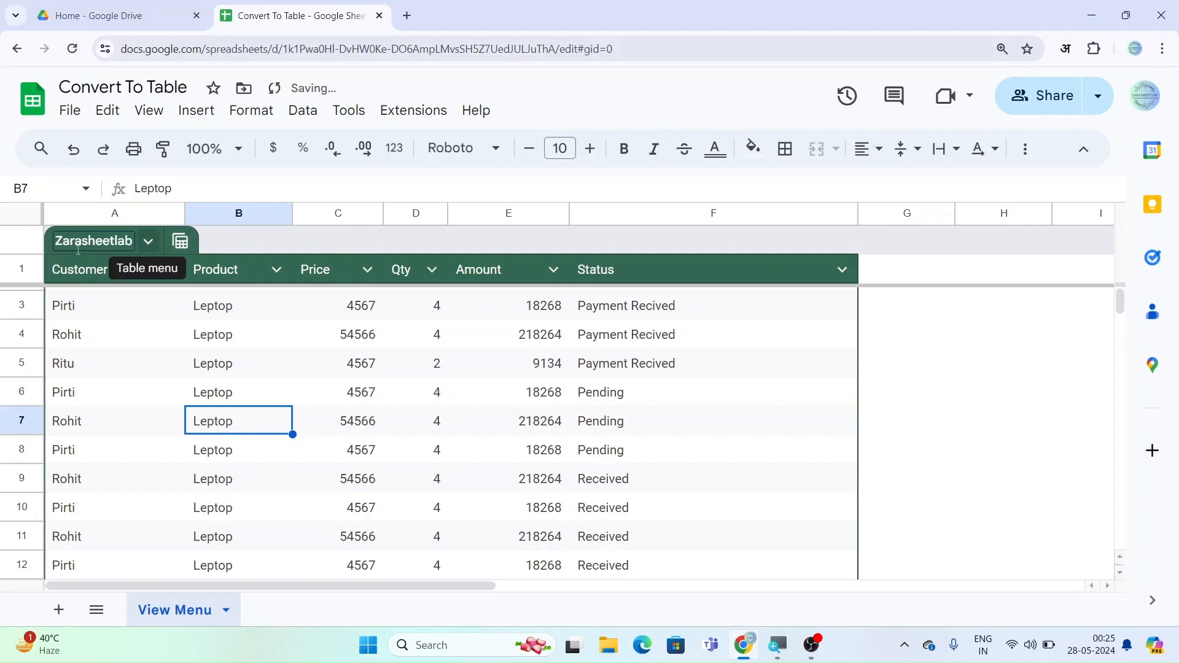
{"action": "left_click", "coordinate": [133, 338]}
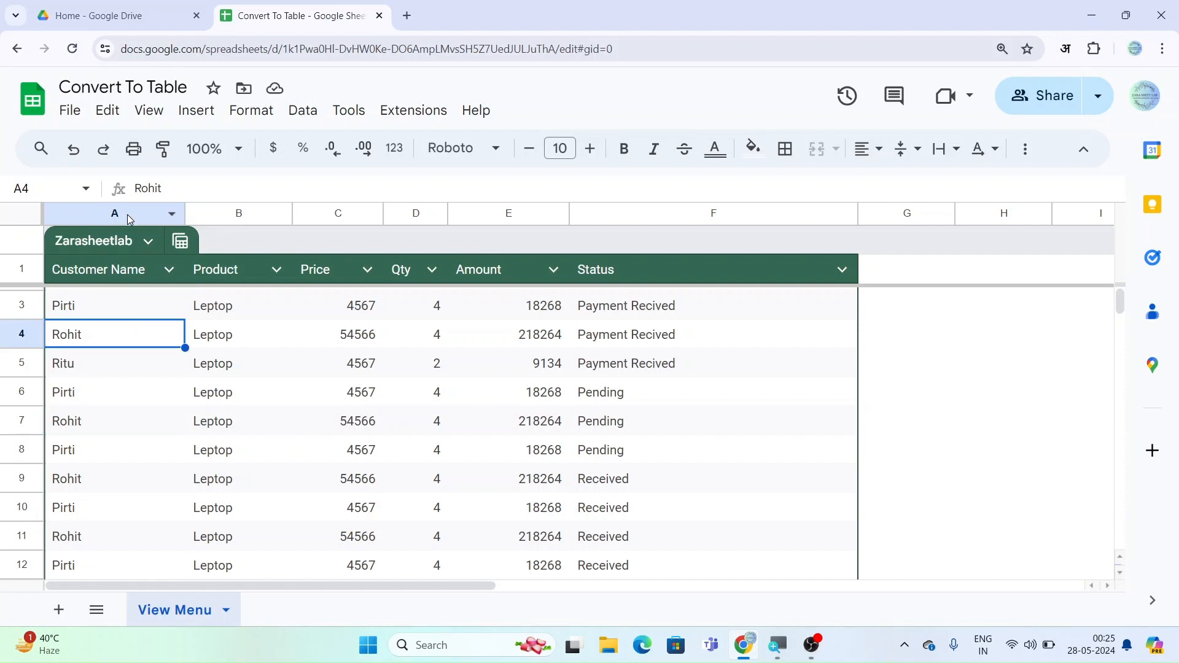
Step: Open the table's range adjustment and accept 'View Menu'!A1:F1000 as the data range
{"action": "left_click", "coordinate": [148, 240]}
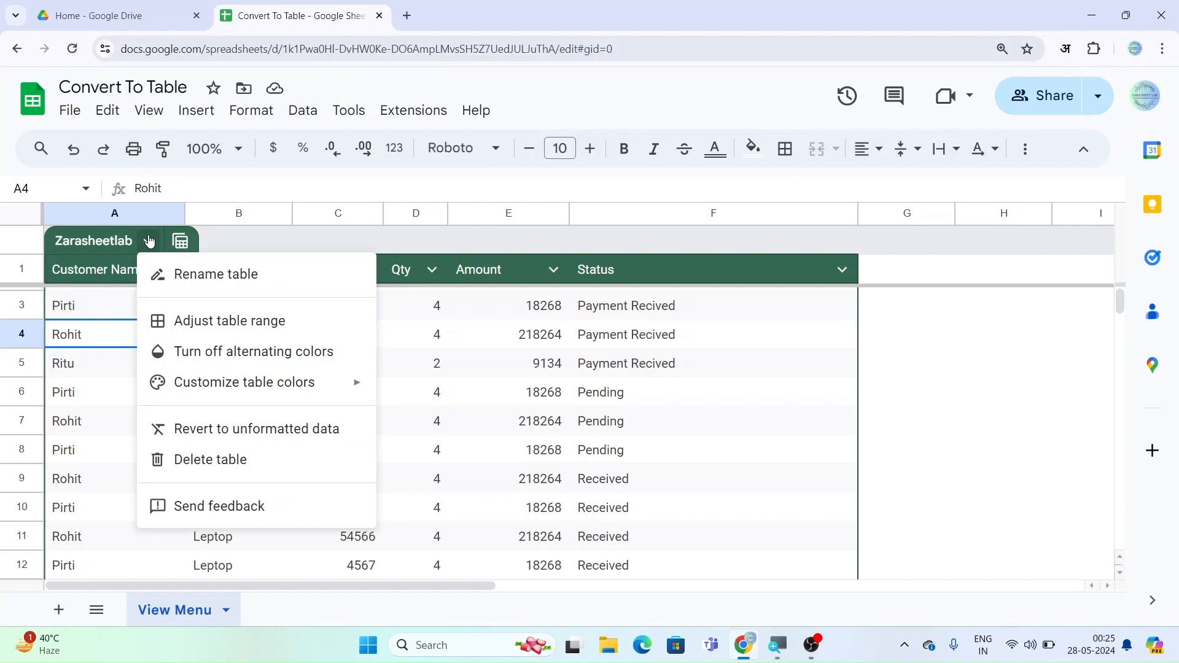
{"action": "left_click", "coordinate": [220, 336]}
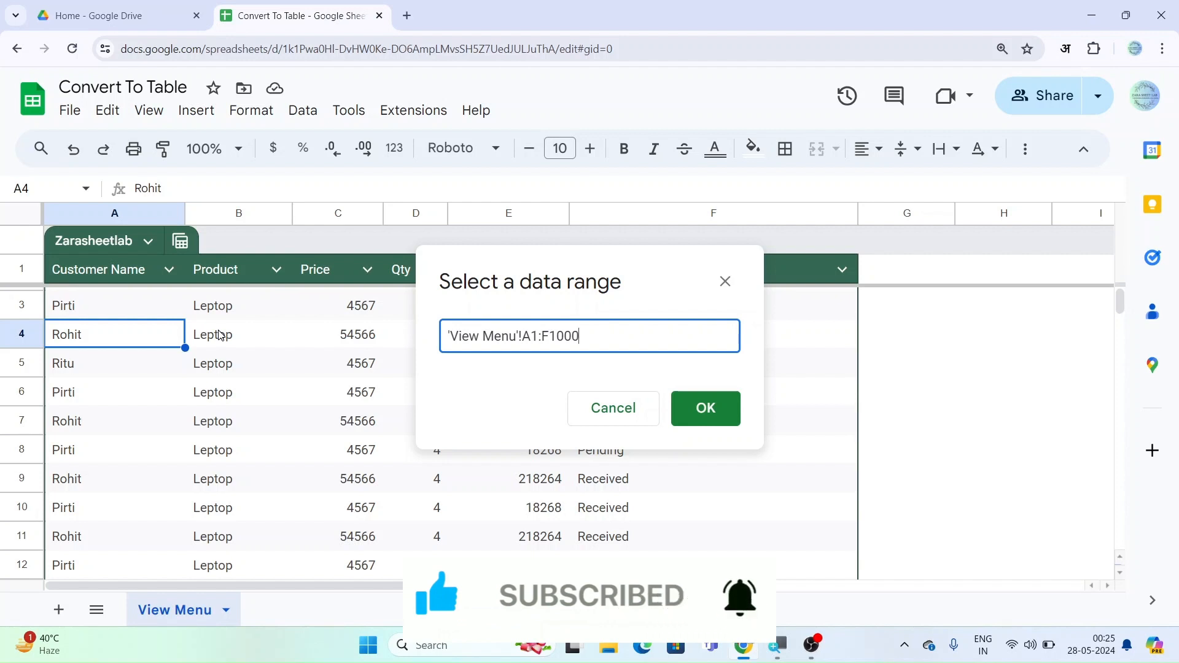
{"action": "left_click", "coordinate": [695, 410]}
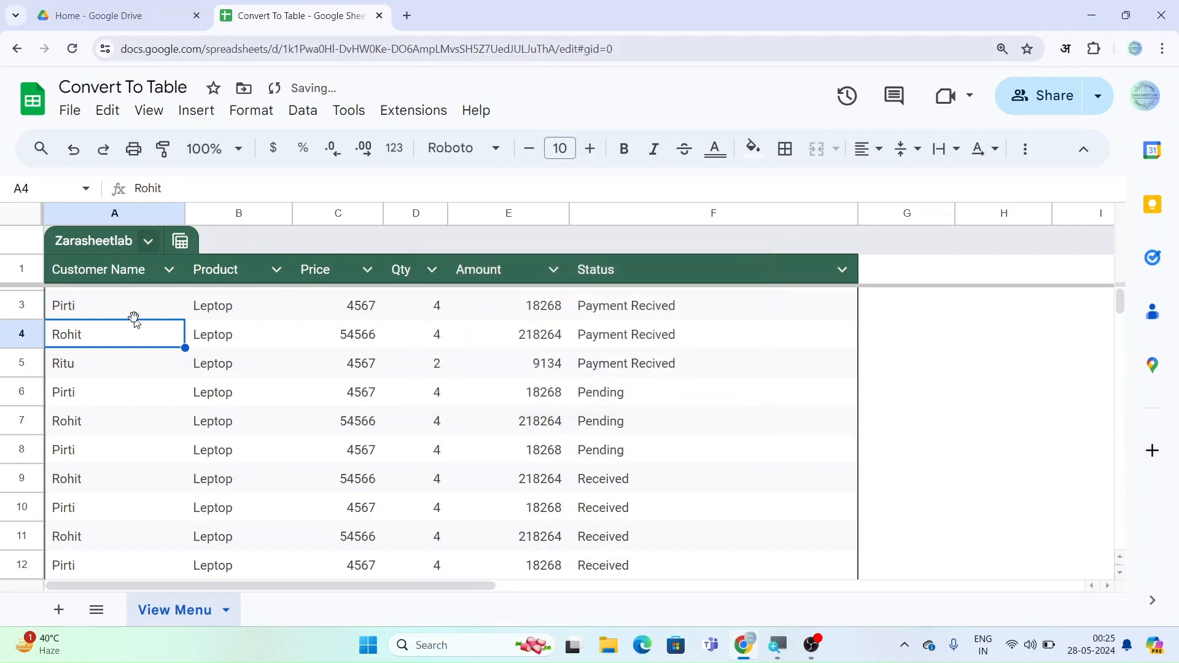
Step: Select columns A through F and apply the bright red default table style using alternating colors, after trying the blue one
{"action": "left_click", "coordinate": [148, 242]}
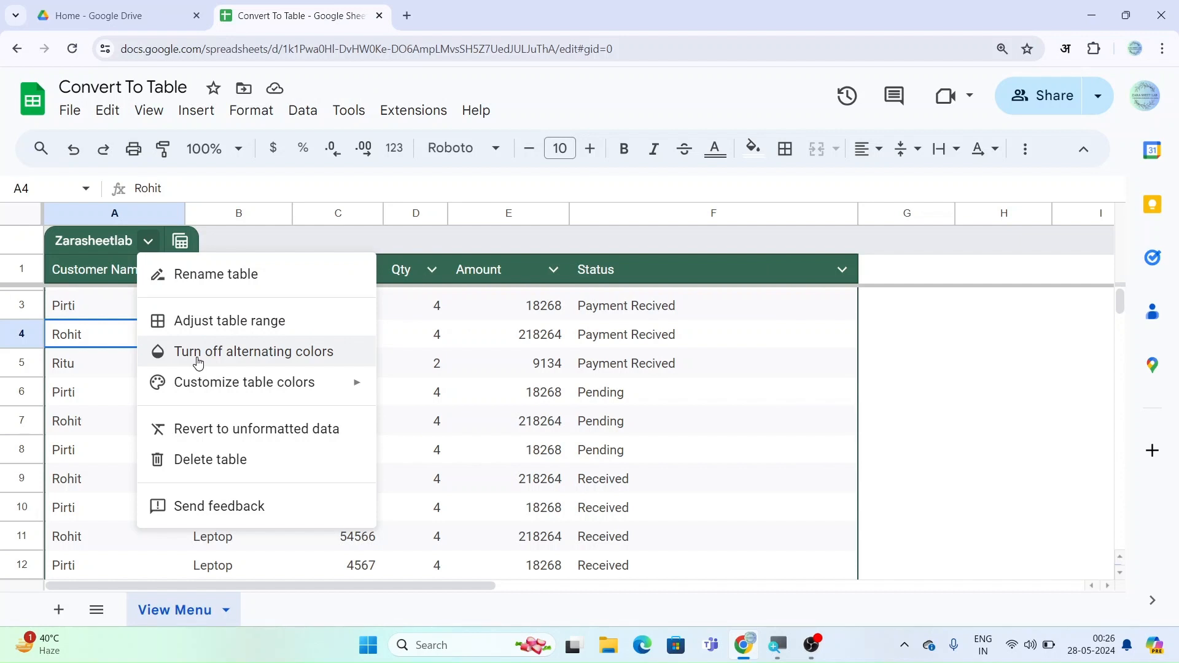
{"action": "left_click", "coordinate": [487, 298]}
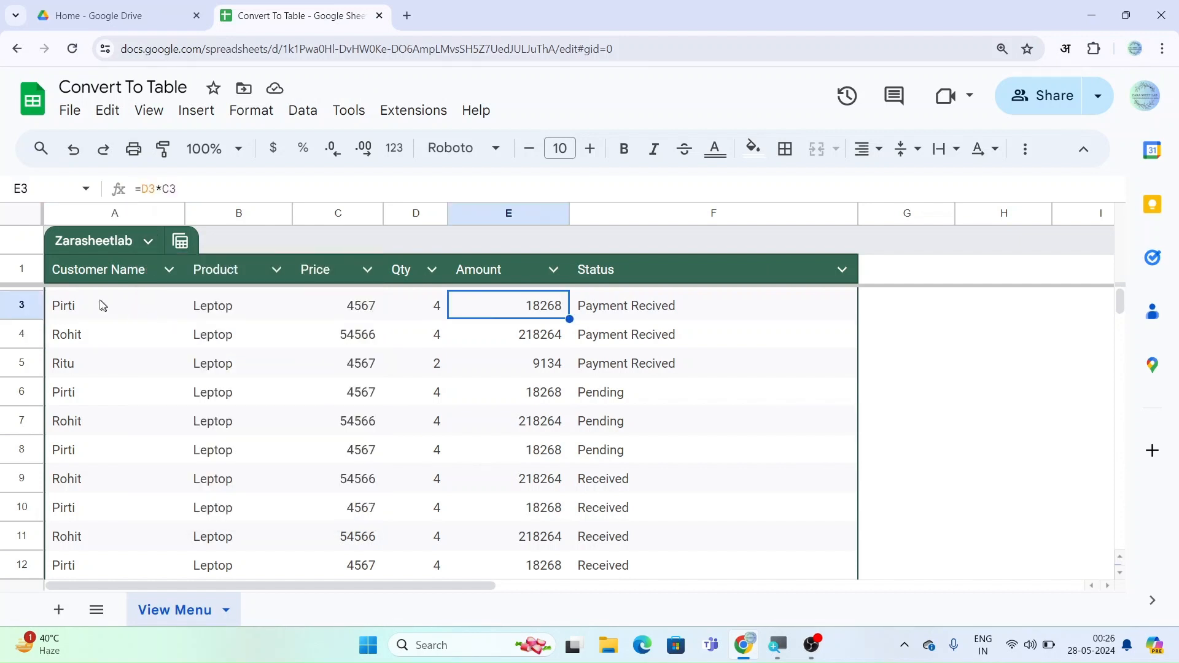
{"action": "left_click_drag", "start_coordinate": [102, 305], "coordinate": [757, 502]}
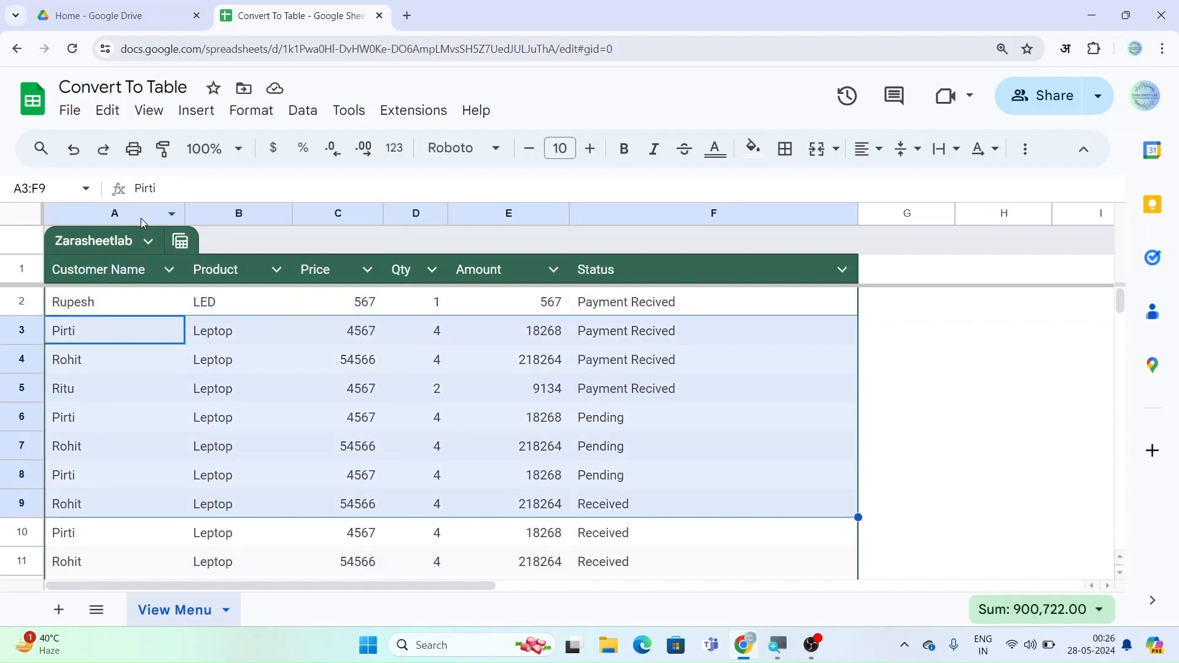
{"action": "left_click_drag", "start_coordinate": [141, 219], "coordinate": [657, 260]}
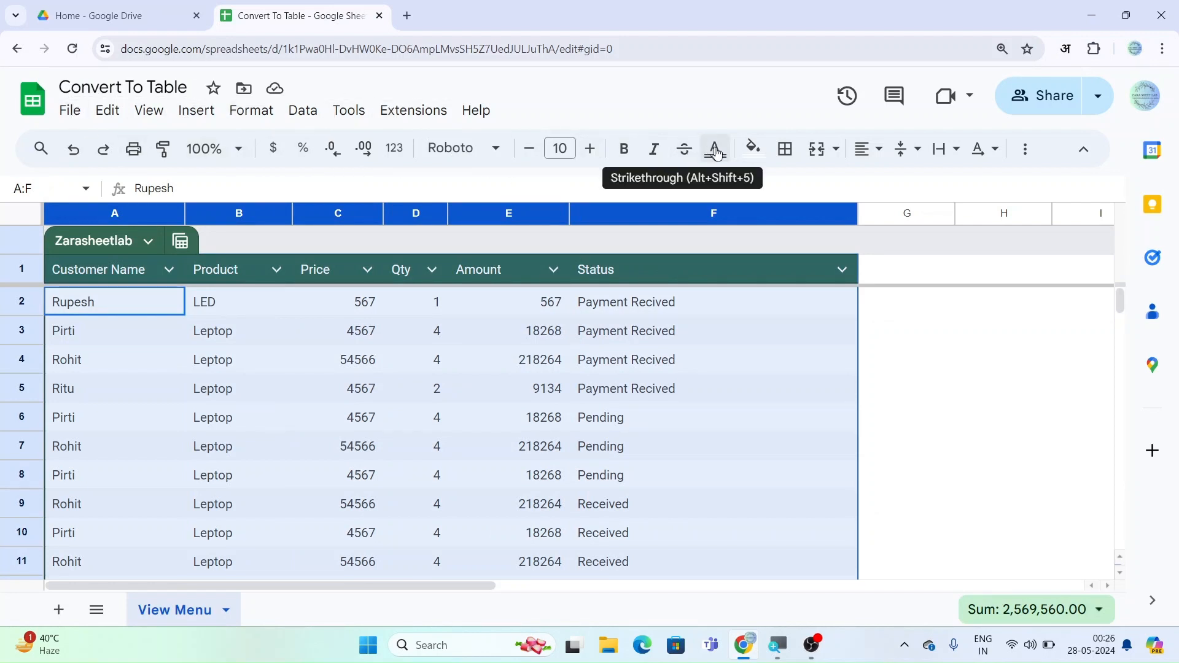
{"action": "left_click", "coordinate": [754, 148]}
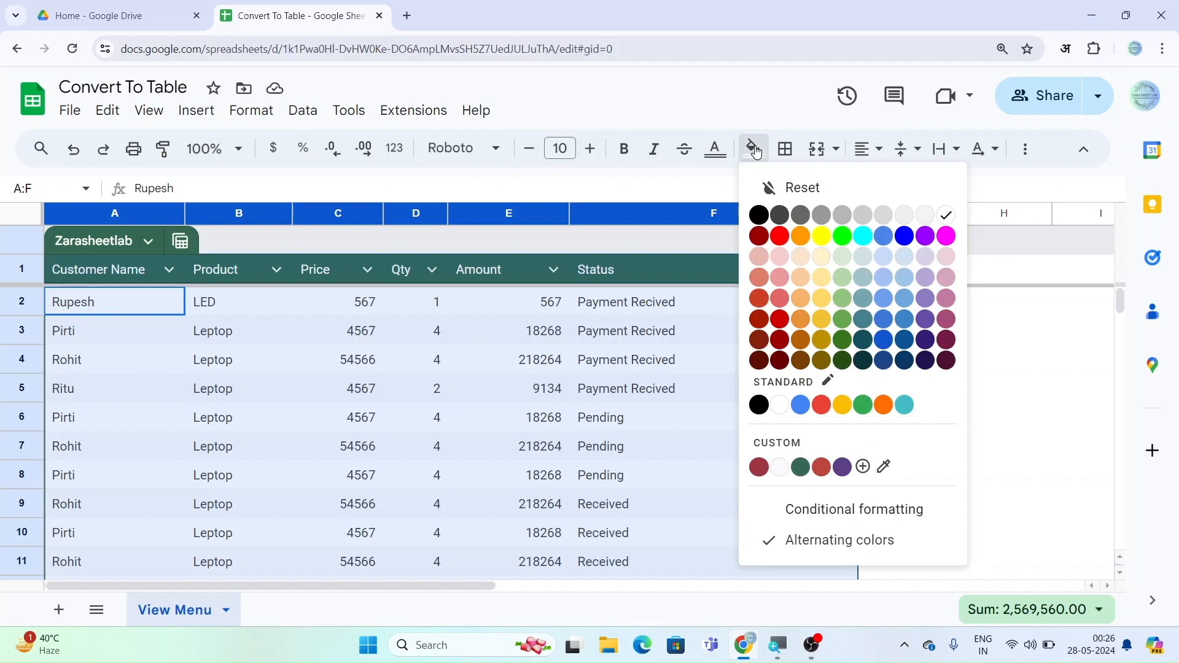
{"action": "left_click", "coordinate": [808, 543]}
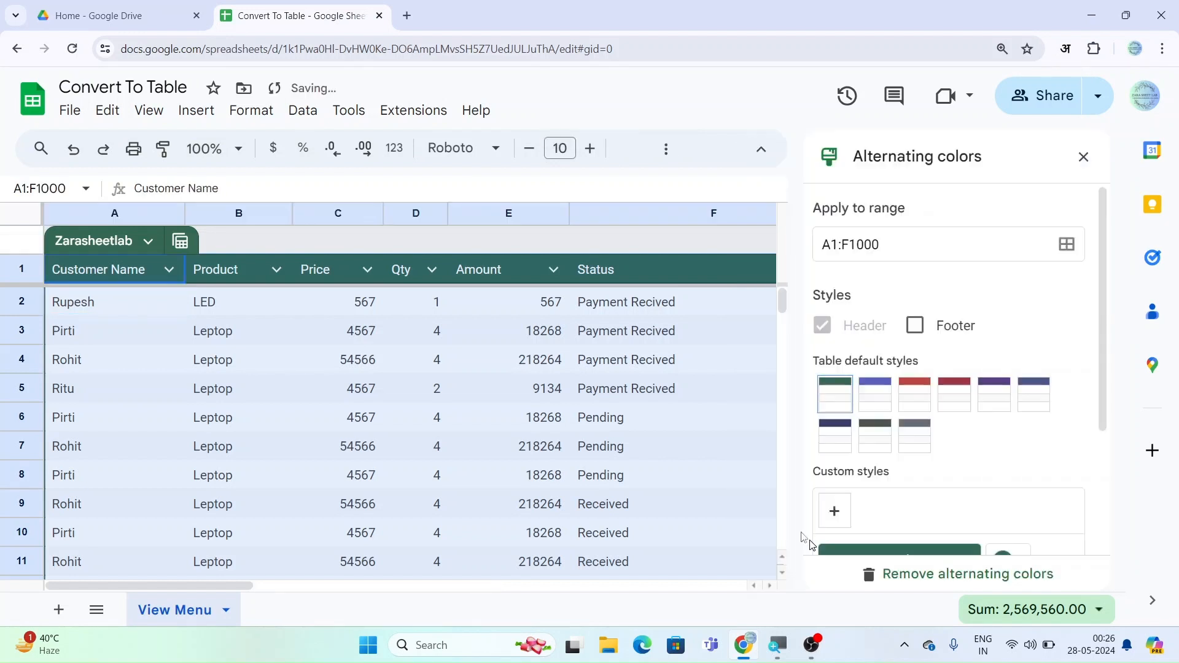
{"action": "left_click", "coordinate": [629, 400]}
{"action": "left_click", "coordinate": [867, 399]}
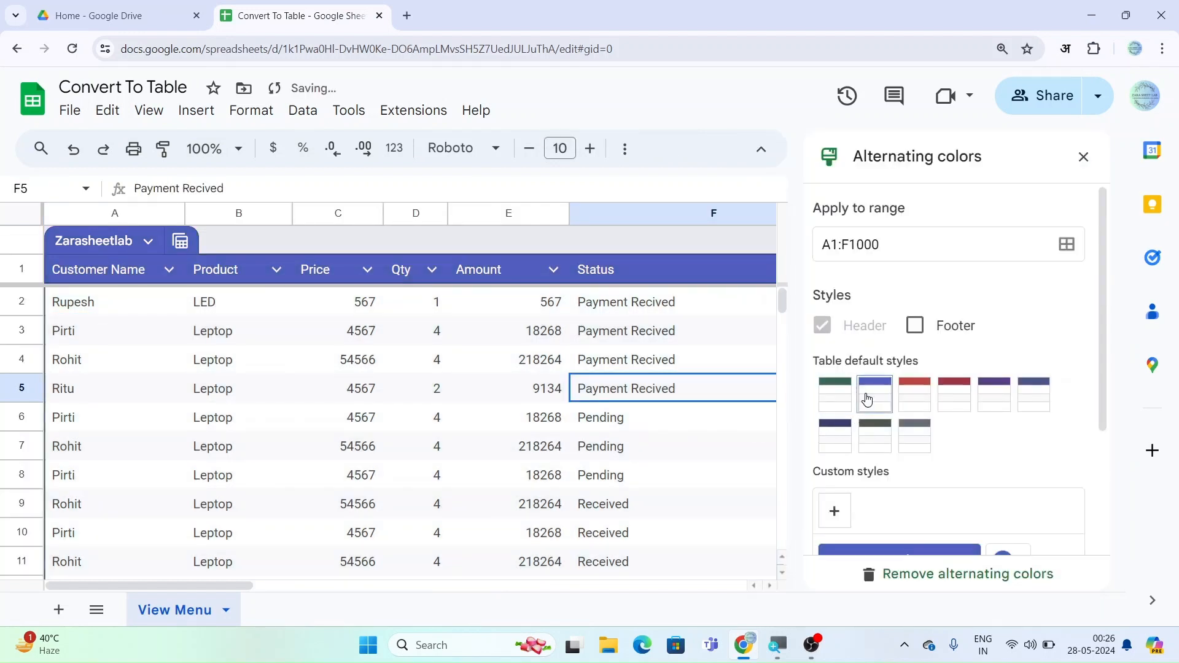
{"action": "left_click", "coordinate": [923, 399]}
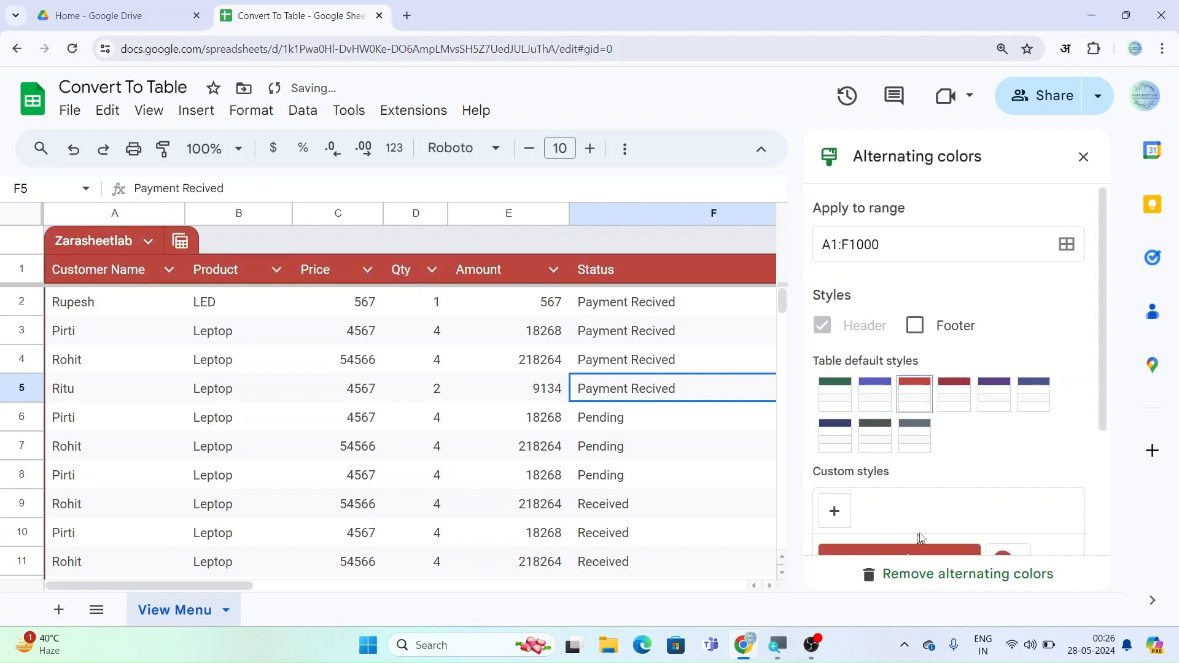
{"action": "scroll", "coordinate": [920, 538], "scroll_direction": "down", "scroll_amount": 3}
{"action": "left_click", "coordinate": [1011, 527]}
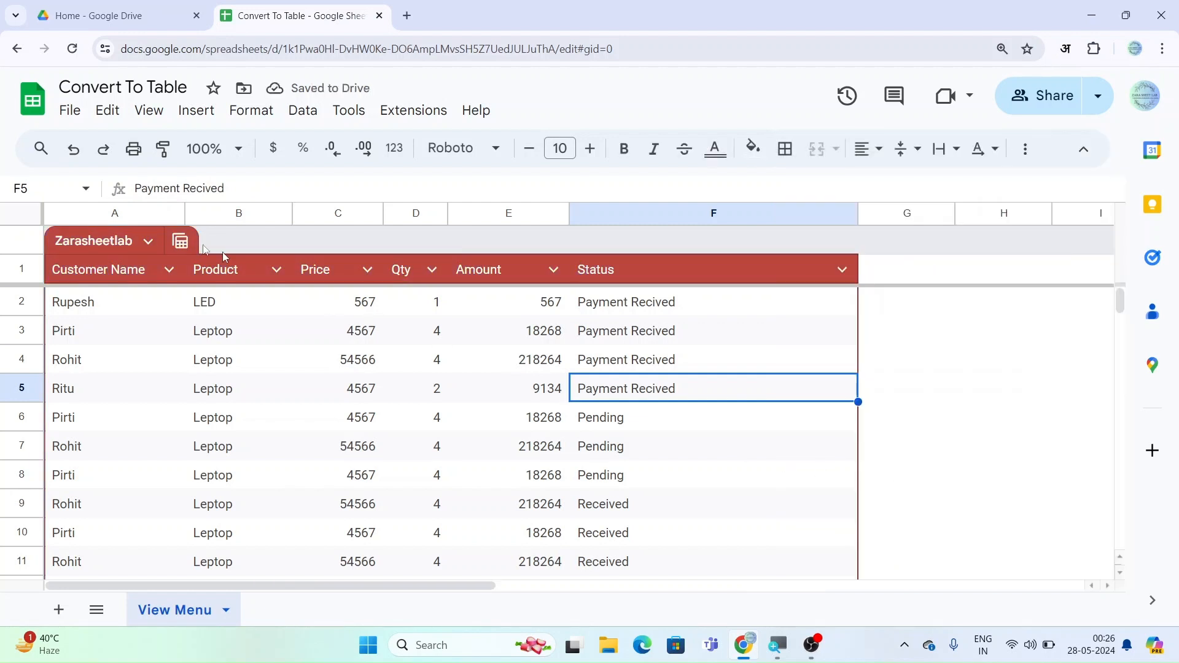
Step: Turn the table's alternating colors off and back on
{"action": "left_click", "coordinate": [148, 240]}
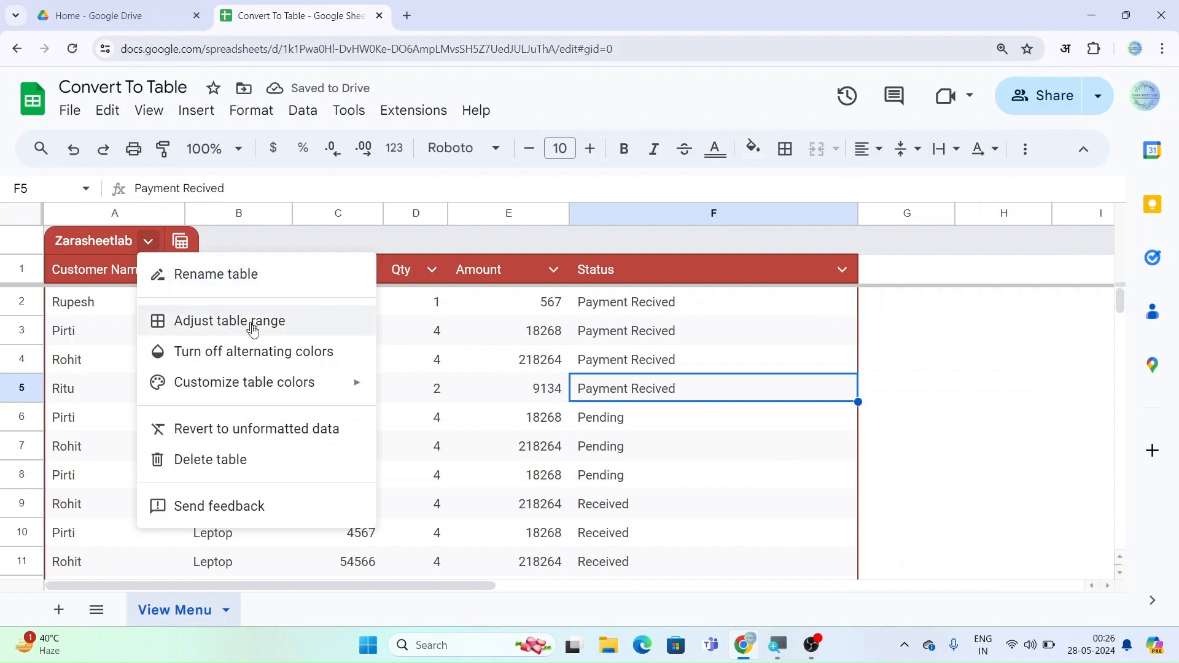
{"action": "left_click", "coordinate": [258, 353]}
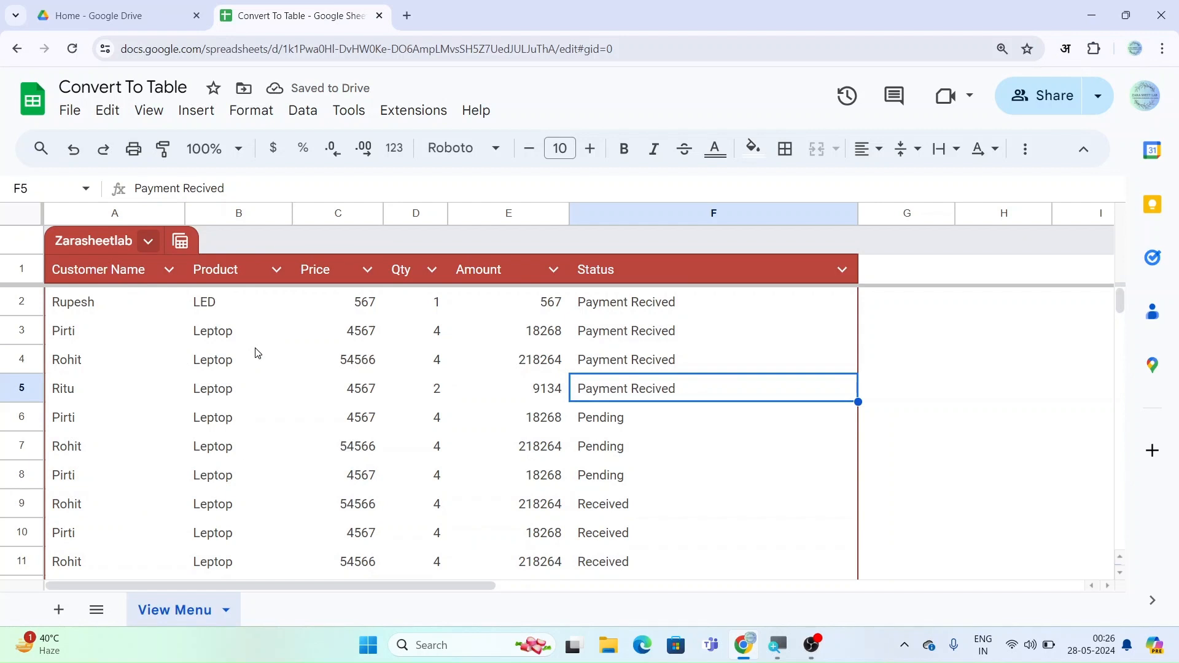
{"action": "left_click", "coordinate": [148, 241]}
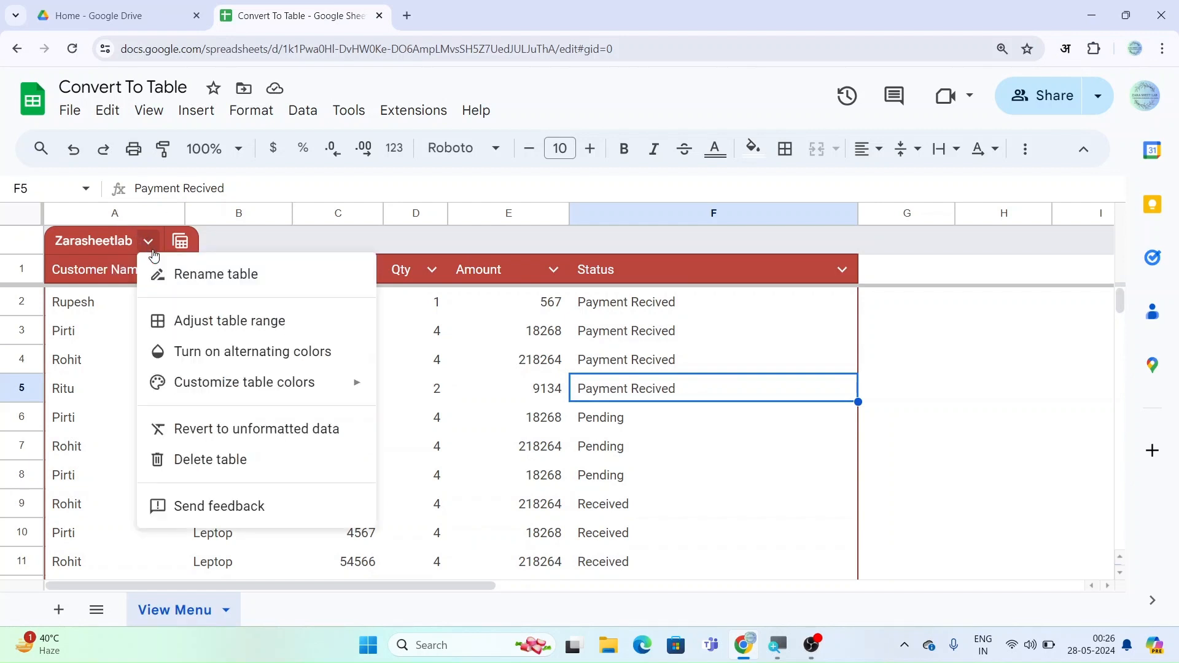
{"action": "left_click", "coordinate": [190, 354]}
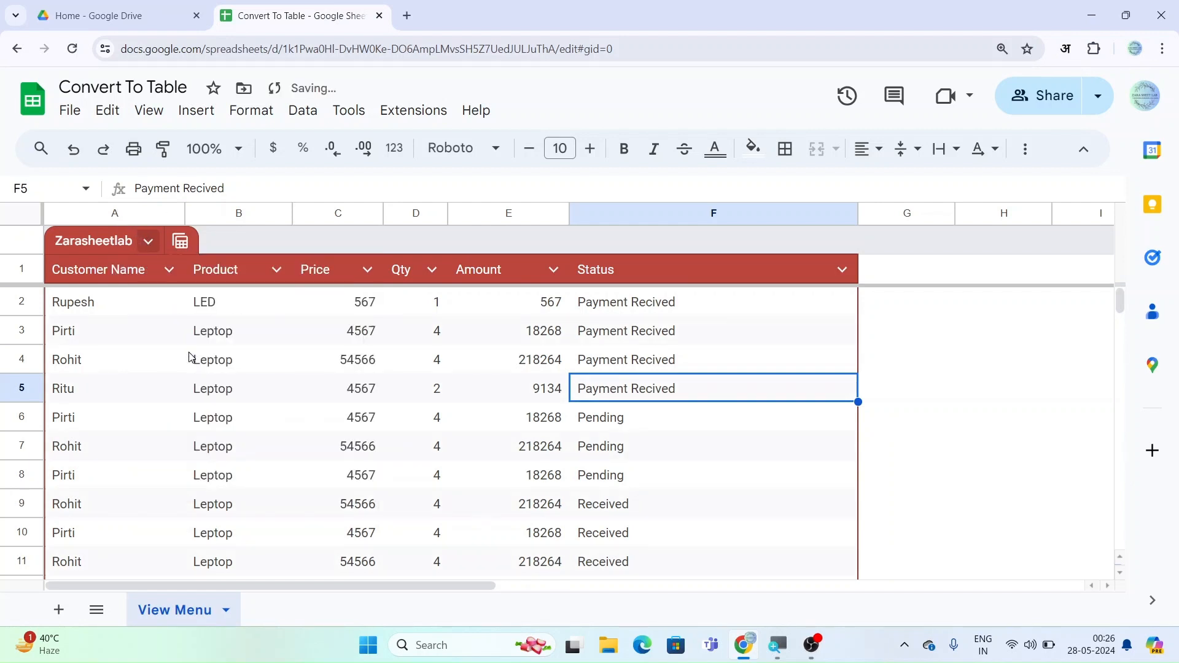
{"action": "left_click", "coordinate": [316, 495]}
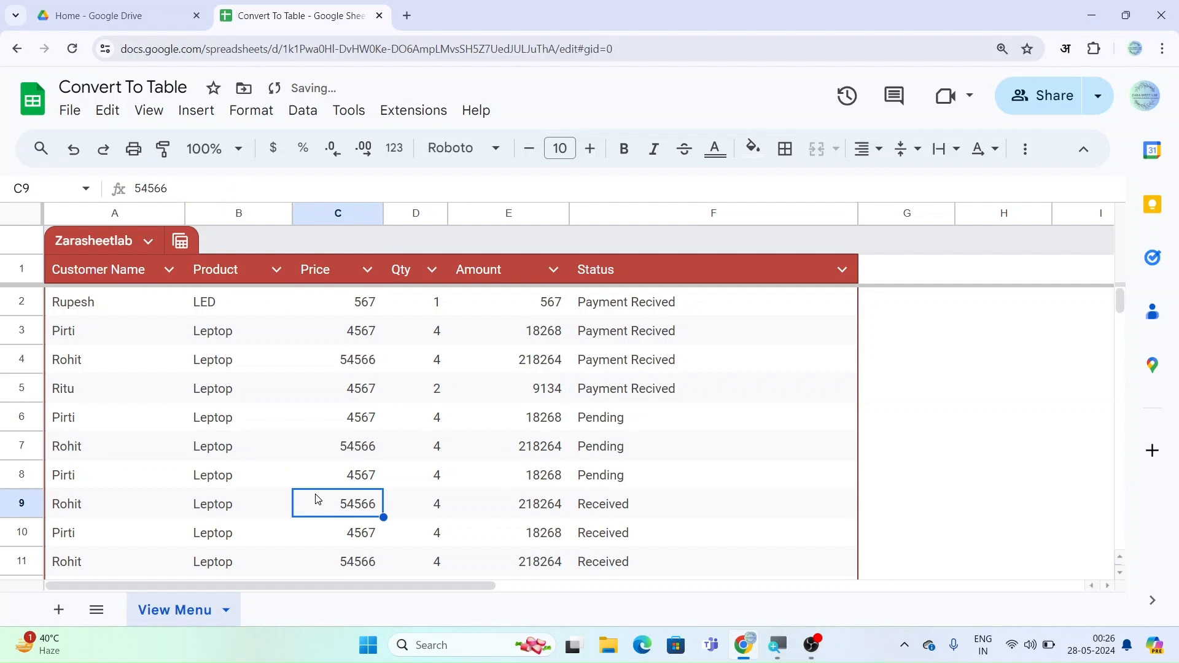
Step: Customize the table colors by choosing the blue preset table color
{"action": "left_click", "coordinate": [148, 240]}
{"action": "mouse_move", "coordinate": [218, 381]}
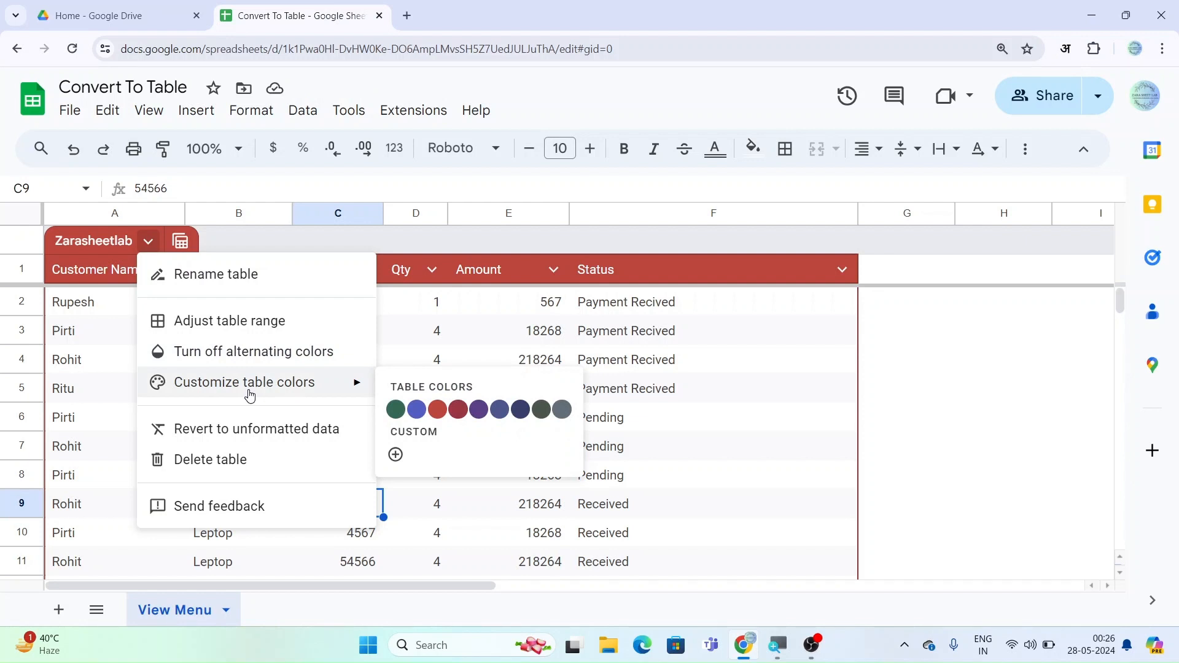
{"action": "left_click", "coordinate": [418, 410]}
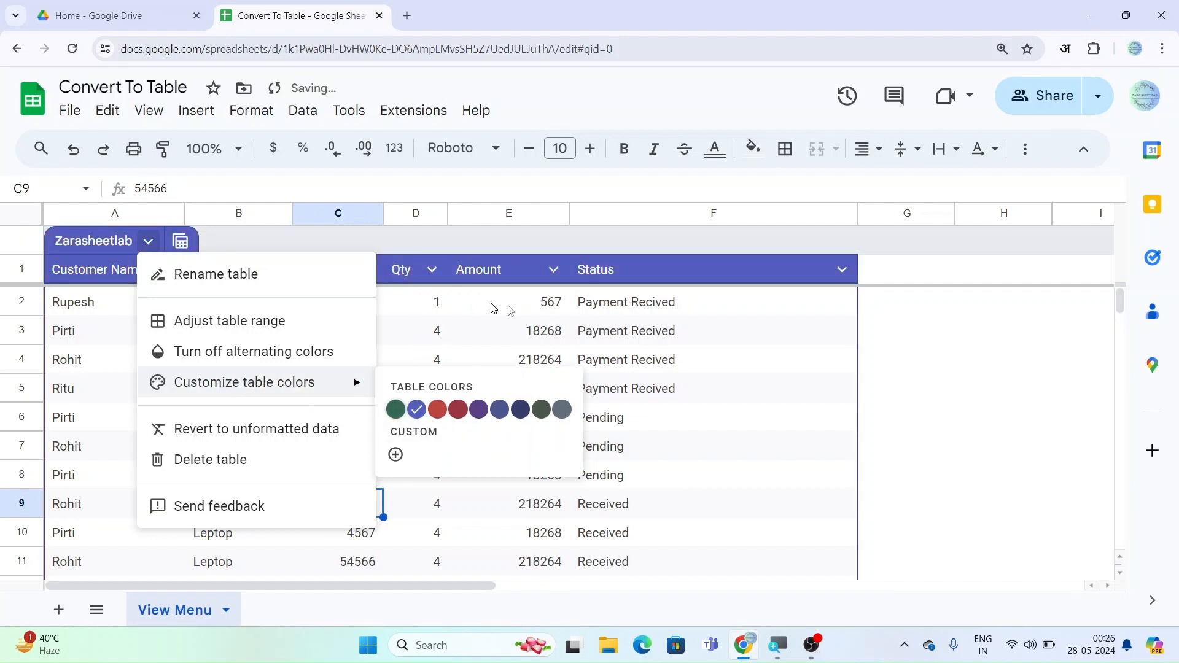
{"action": "left_click", "coordinate": [653, 391]}
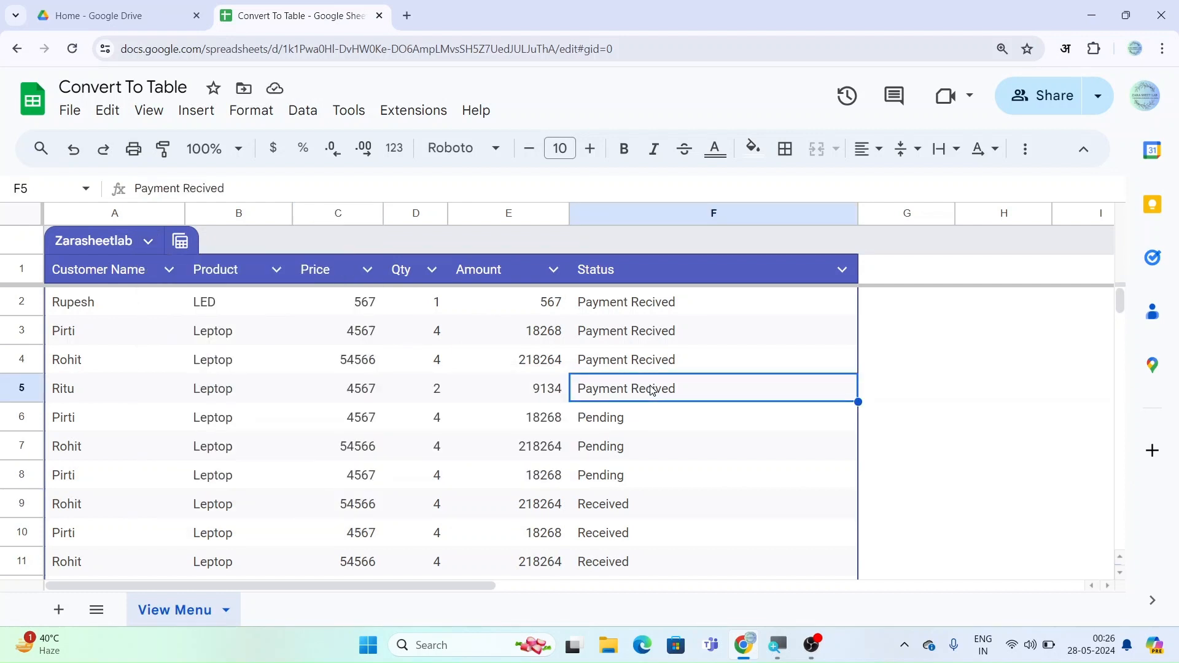
Step: Revert the Zarasheetlab table to unformatted data
{"action": "left_click", "coordinate": [159, 242]}
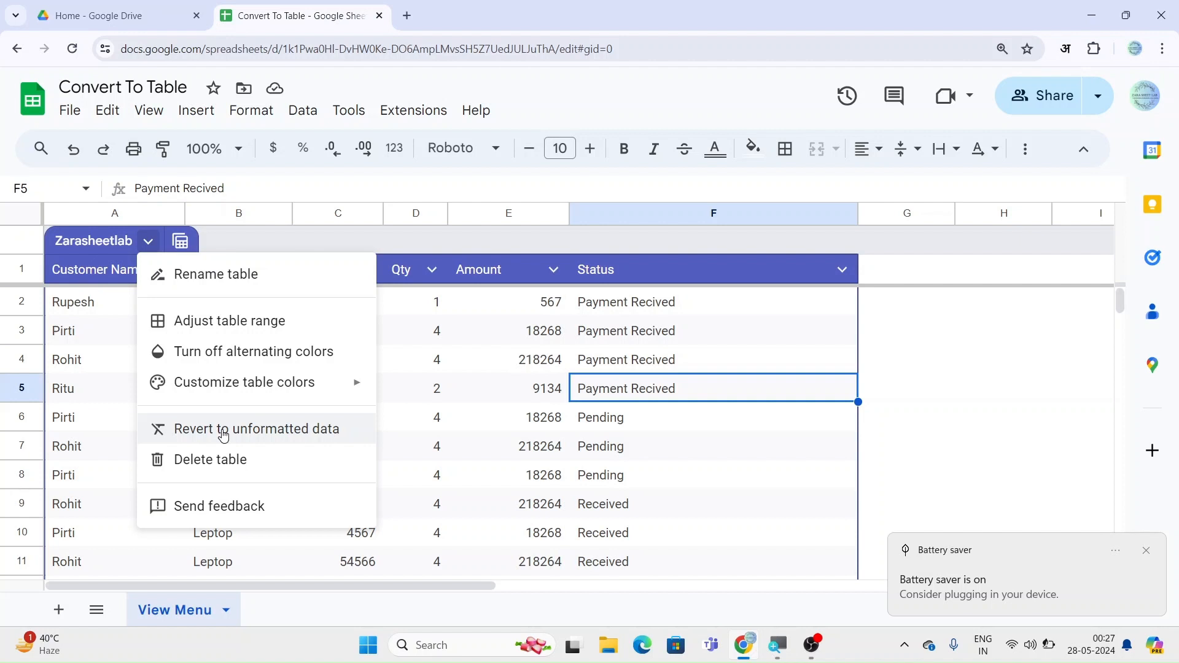
{"action": "left_click", "coordinate": [223, 429]}
{"action": "left_click", "coordinate": [279, 431]}
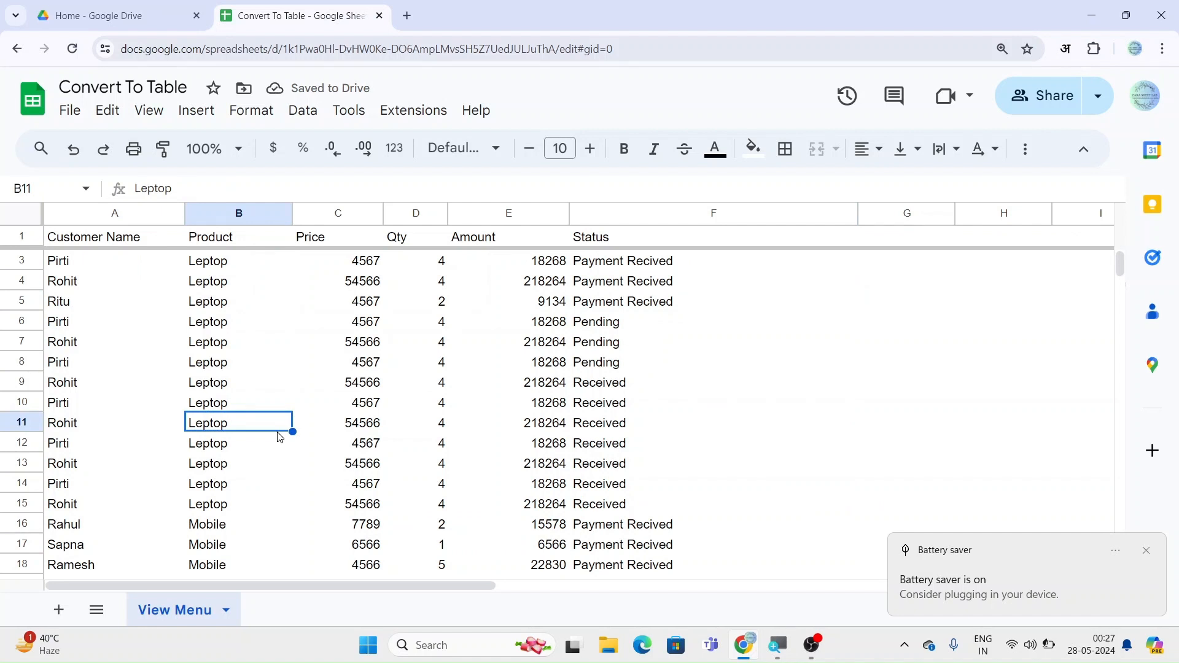
Step: Undo the reversion of the Zarasheetlab table to unformatted data
{"action": "key", "text": "ctrl+z"}
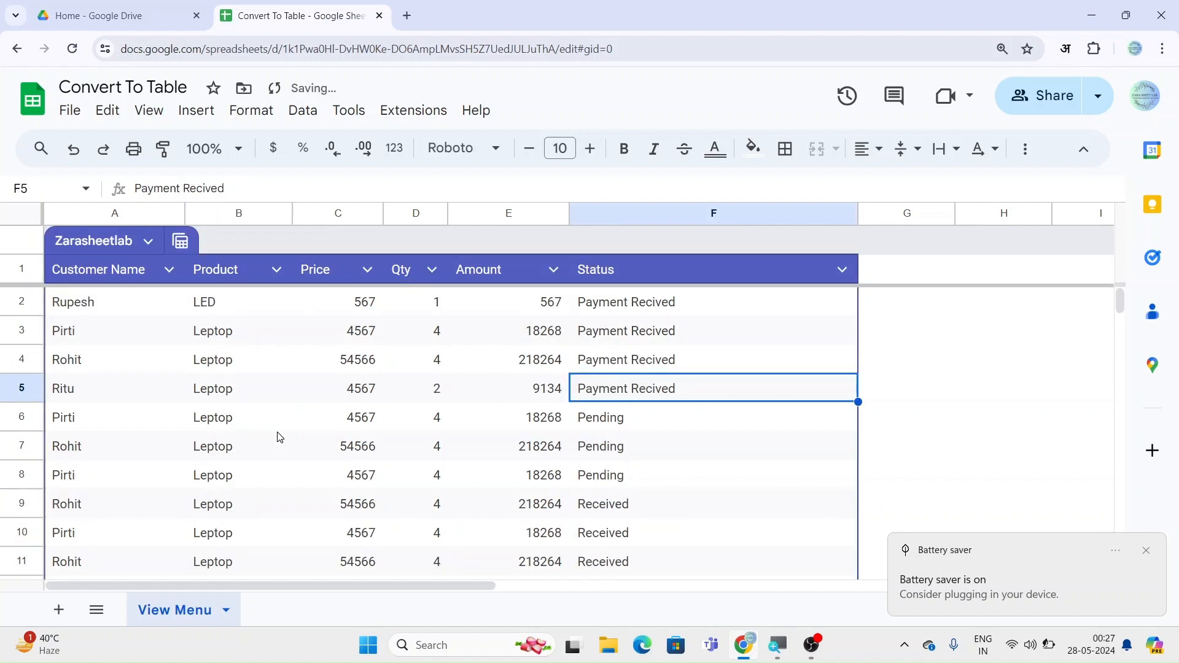
Step: Delete the Zarasheetlab table, and undo the deletion
{"action": "left_click", "coordinate": [157, 240]}
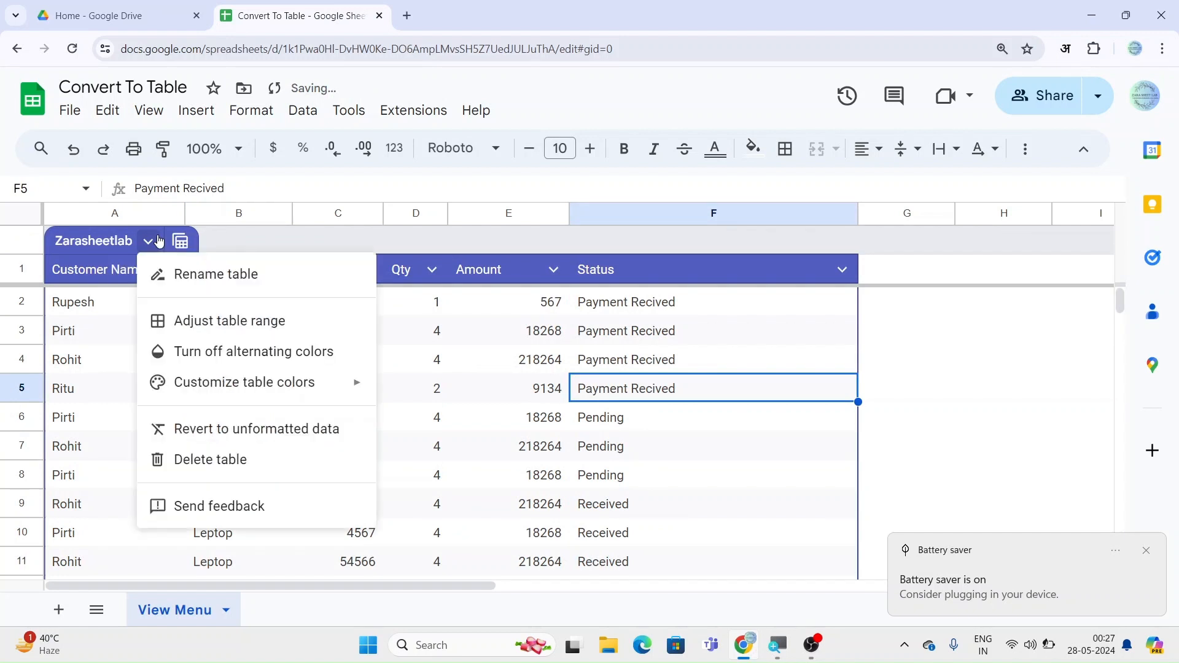
{"action": "left_click", "coordinate": [237, 462]}
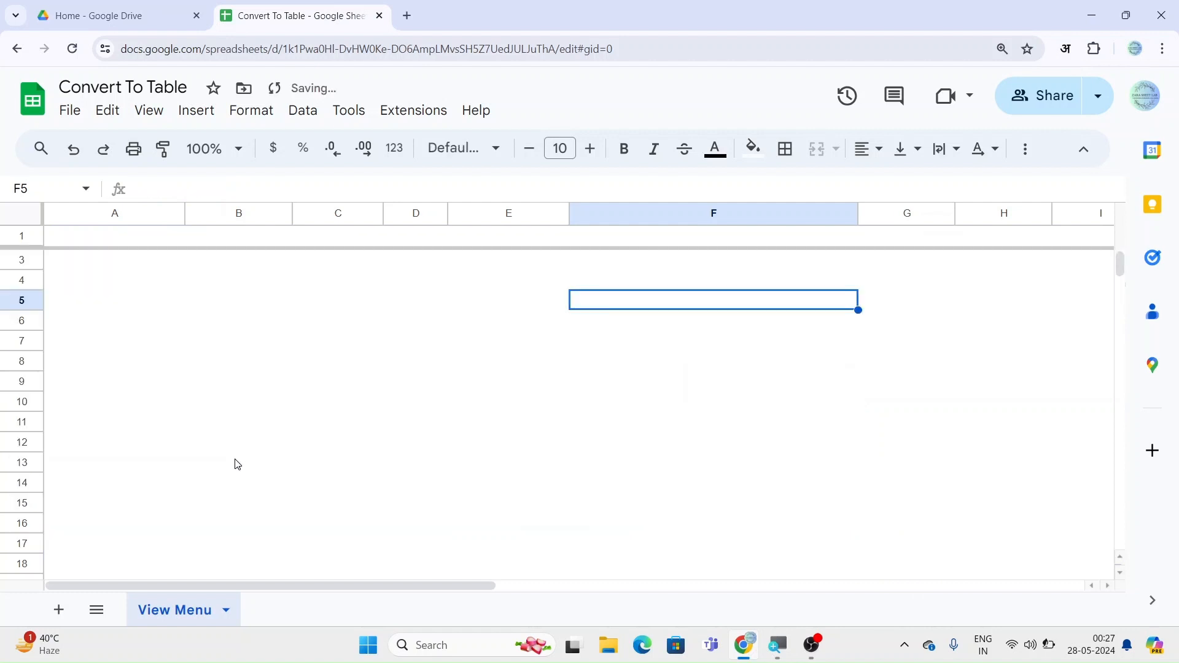
{"action": "key", "text": "ctrl+z"}
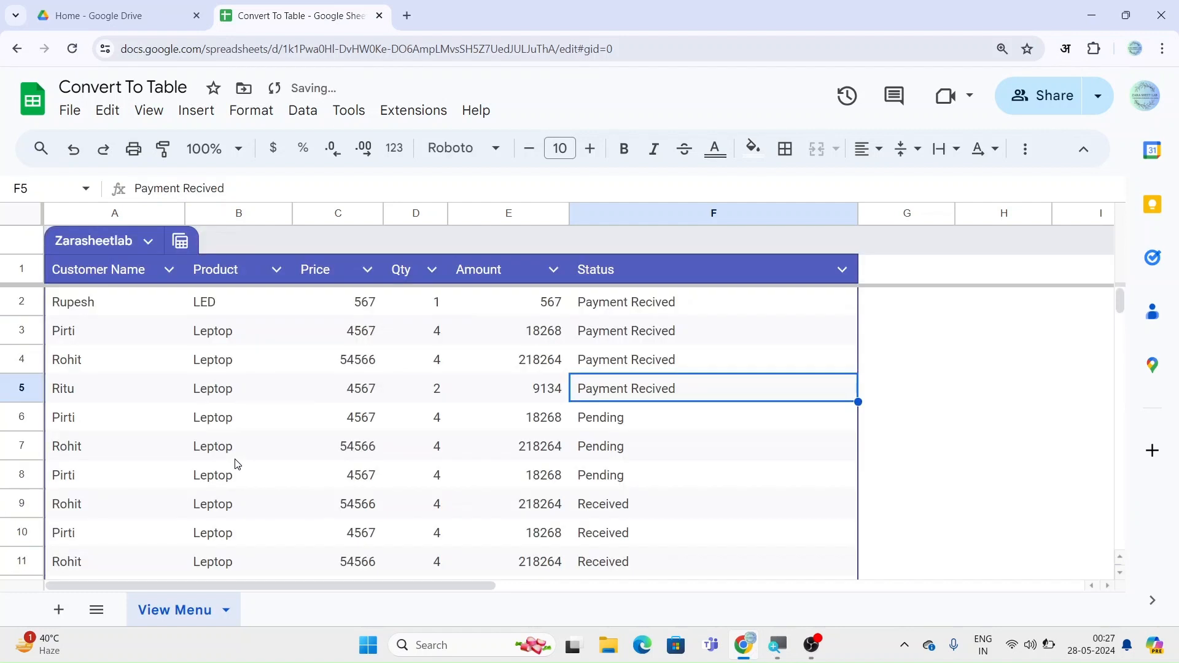
Step: Examine the Zarasheetlab table's options and the column types available for the Customer Name column
{"action": "left_click", "coordinate": [148, 246]}
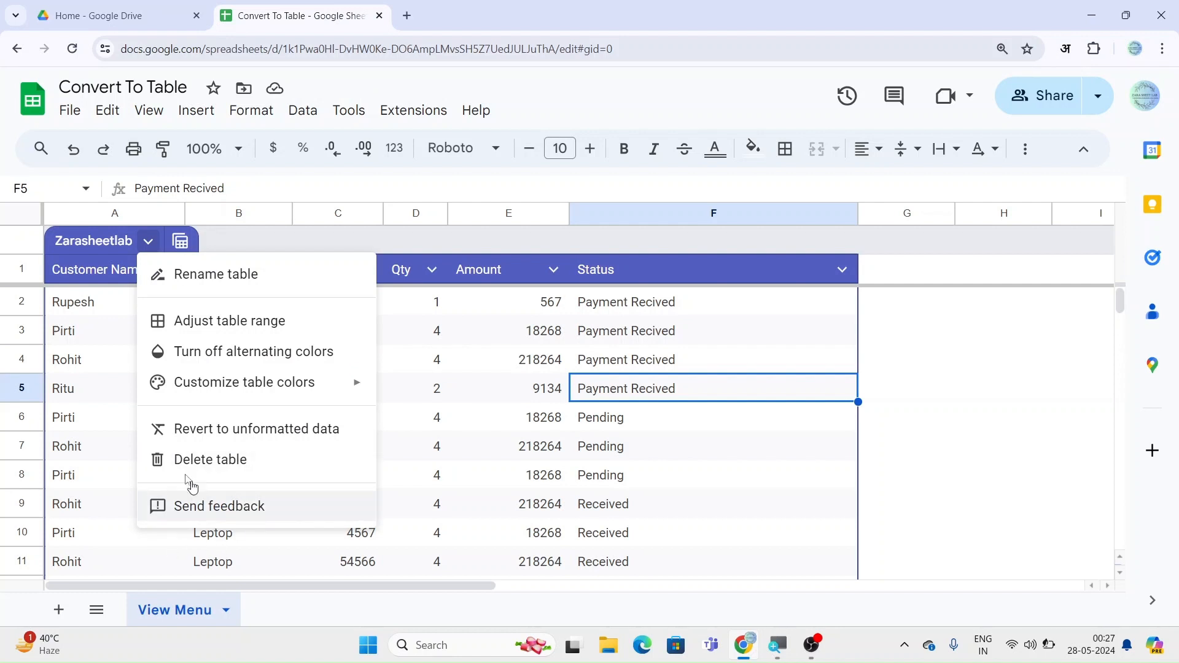
{"action": "left_click", "coordinate": [109, 317]}
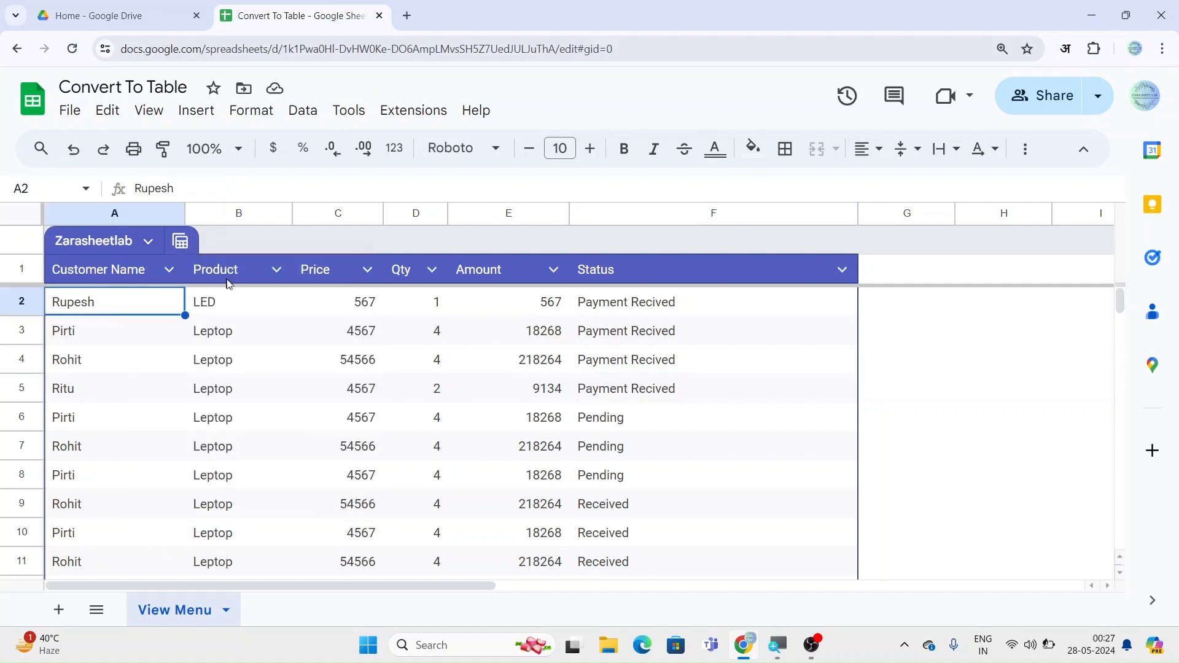
{"action": "left_click", "coordinate": [252, 312]}
{"action": "left_click", "coordinate": [148, 242]}
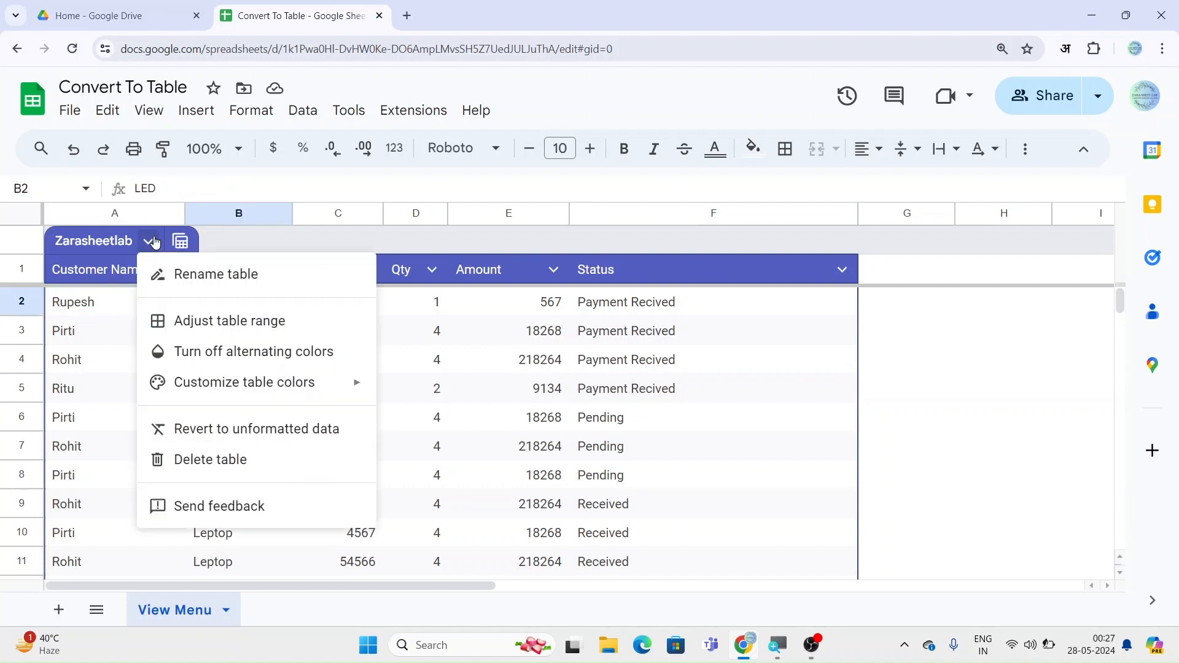
{"action": "left_click", "coordinate": [506, 341]}
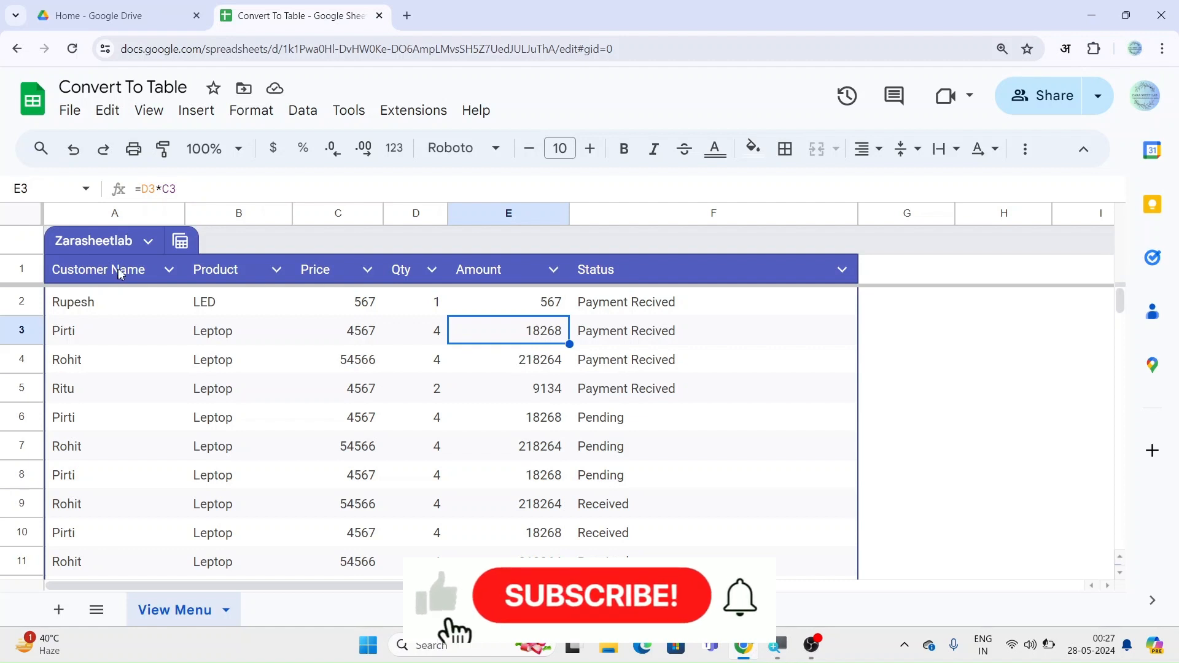
{"action": "left_click", "coordinate": [172, 273]}
{"action": "mouse_move", "coordinate": [218, 312]}
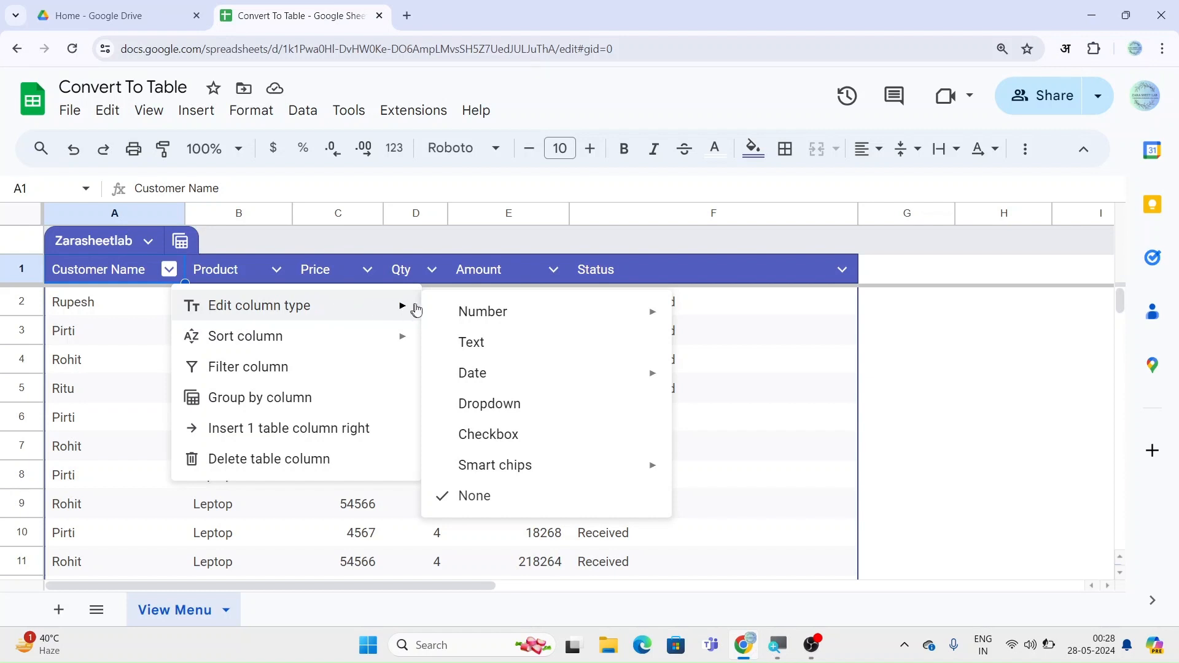
{"action": "mouse_move", "coordinate": [458, 309]}
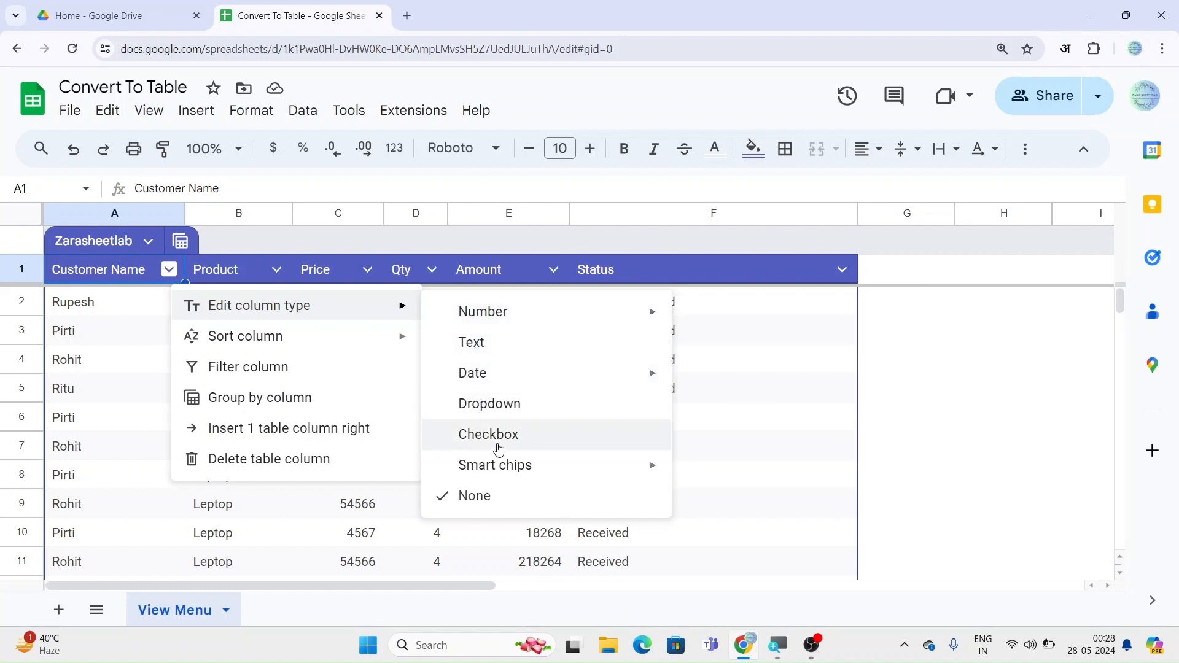
{"action": "mouse_move", "coordinate": [497, 467]}
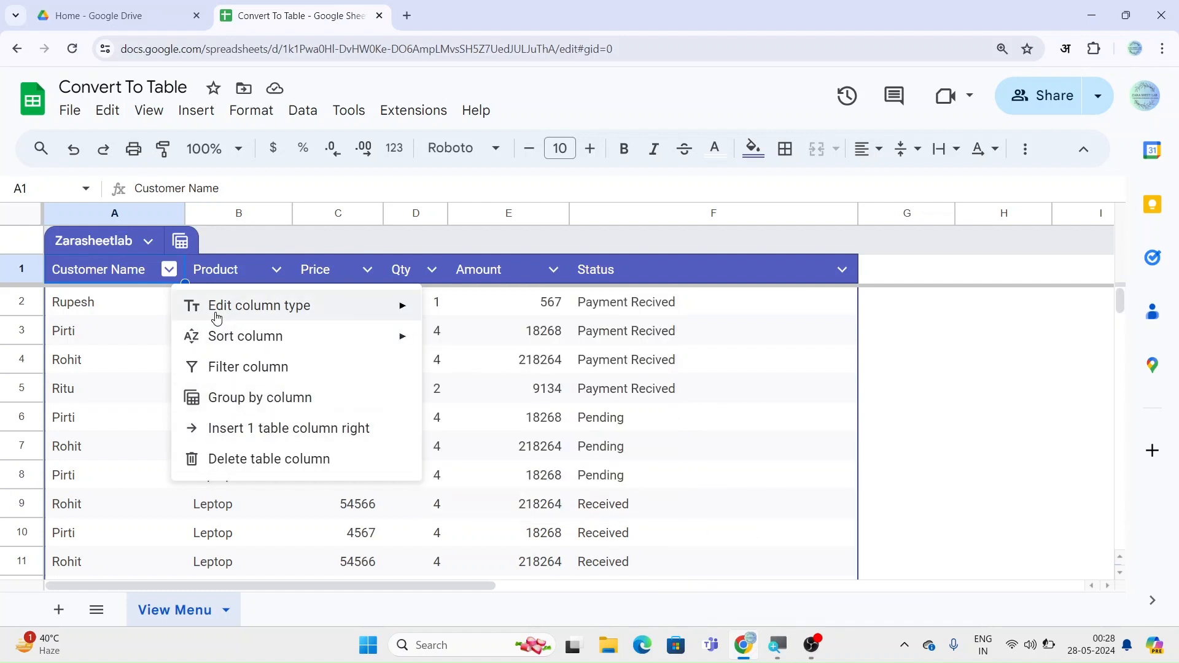
Step: Change the Product column's type to Dropdown
{"action": "left_click", "coordinate": [251, 280]}
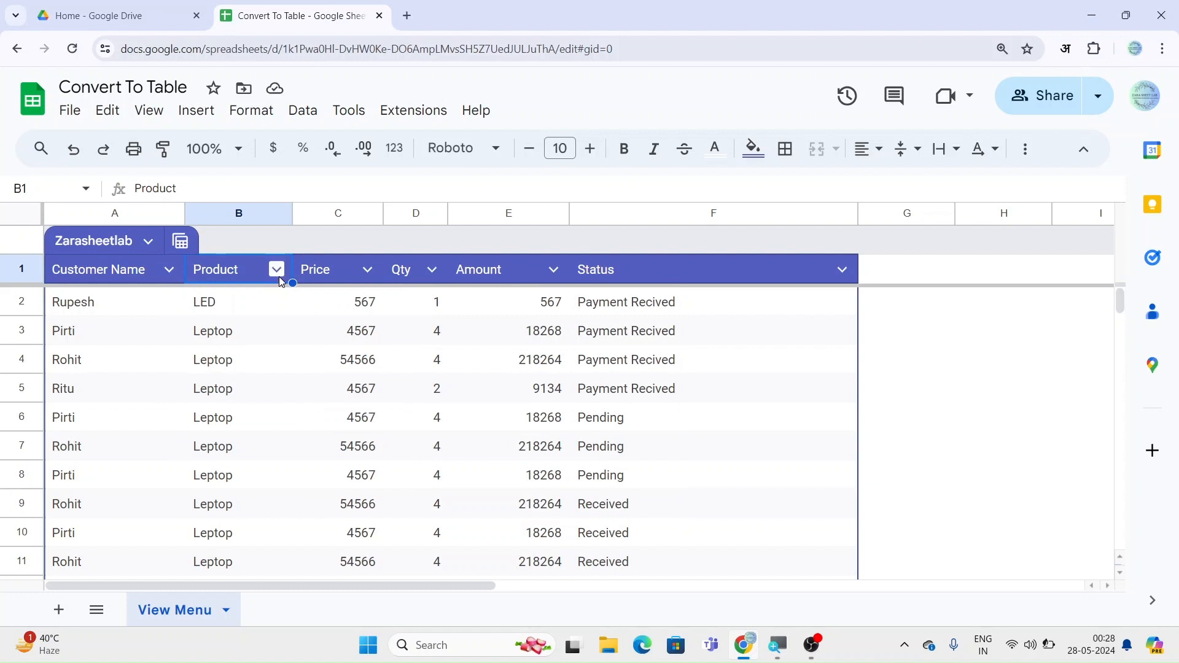
{"action": "left_click", "coordinate": [277, 271]}
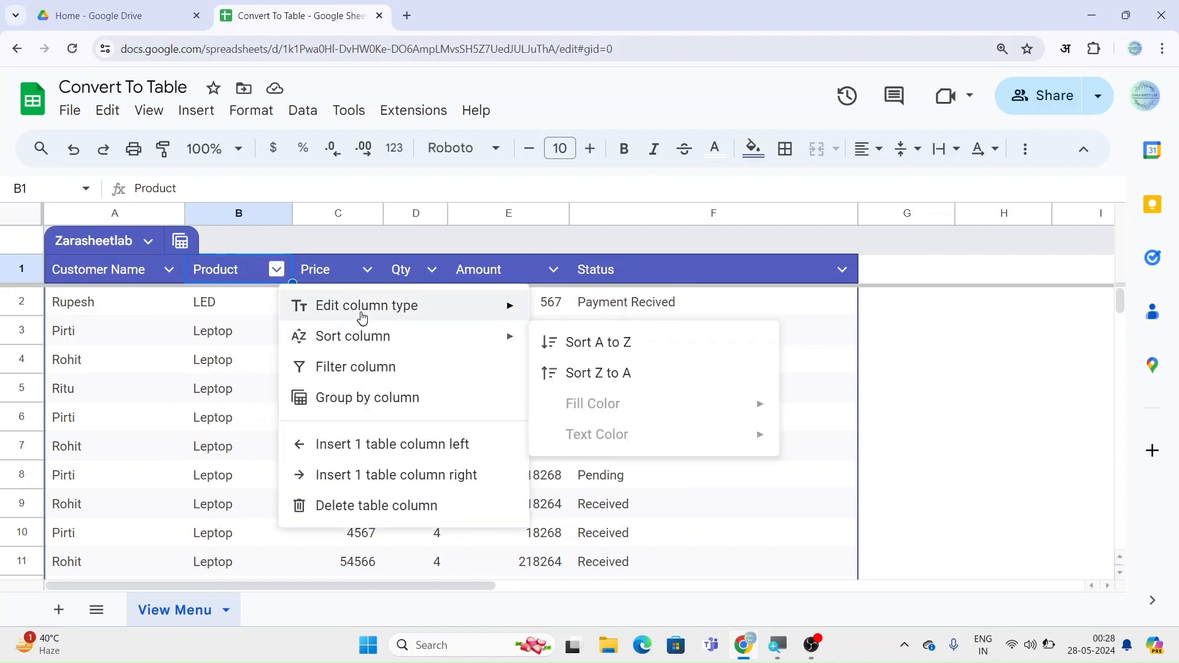
{"action": "mouse_move", "coordinate": [362, 312]}
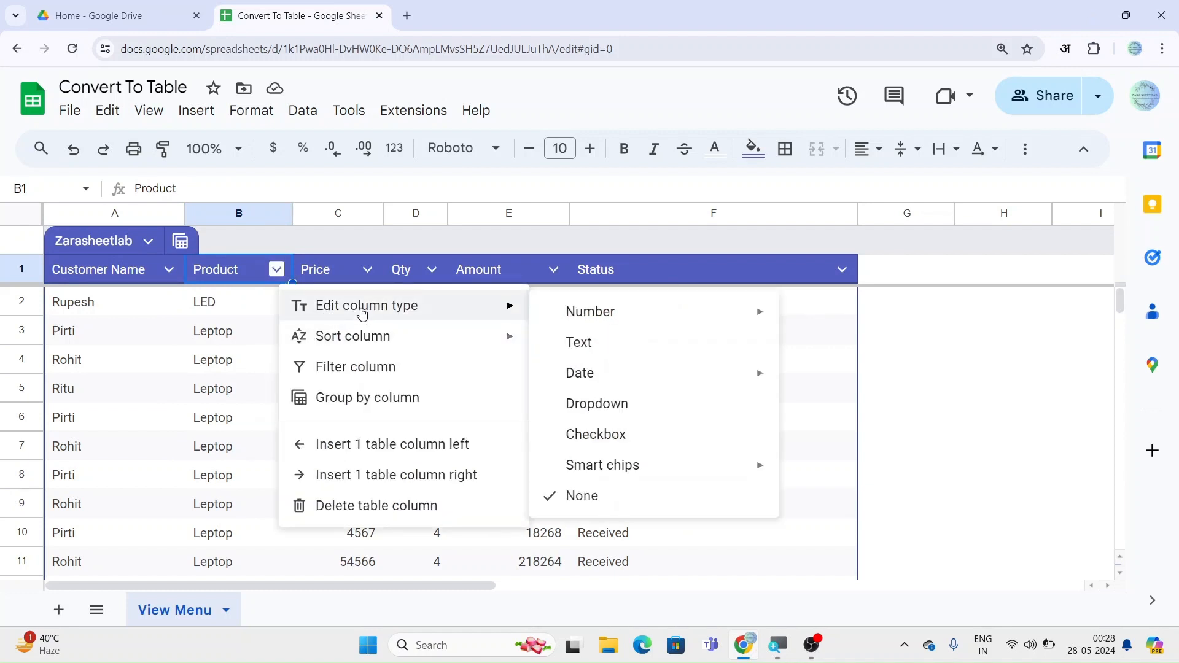
{"action": "left_click", "coordinate": [601, 405]}
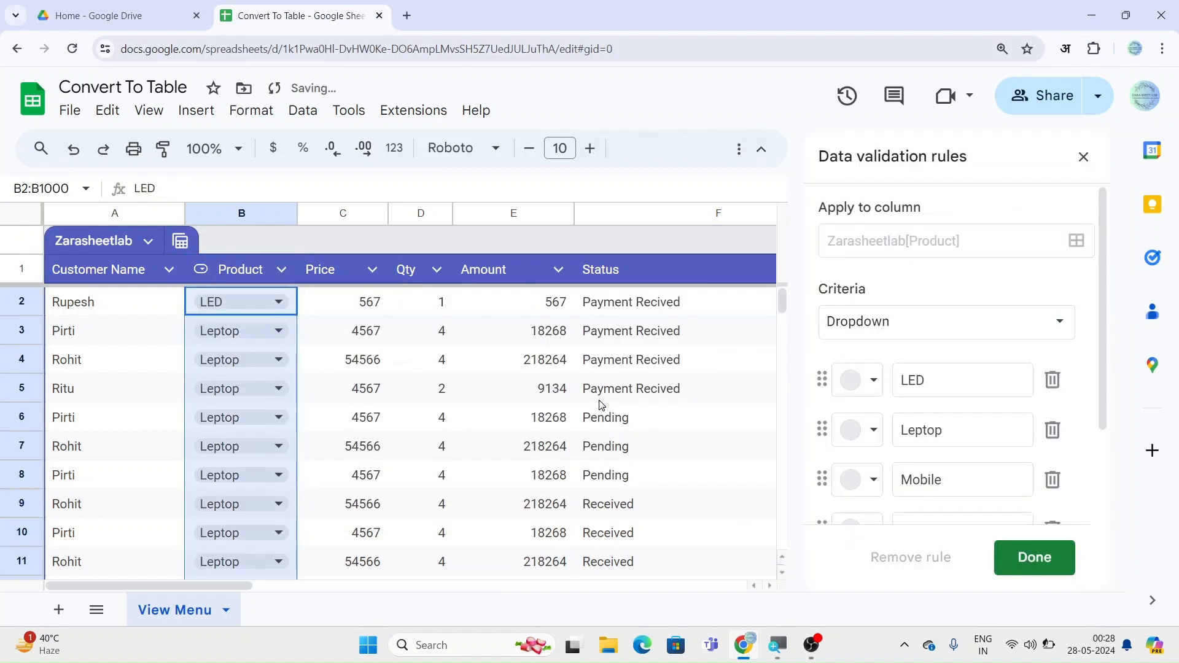
{"action": "left_click", "coordinate": [301, 301]}
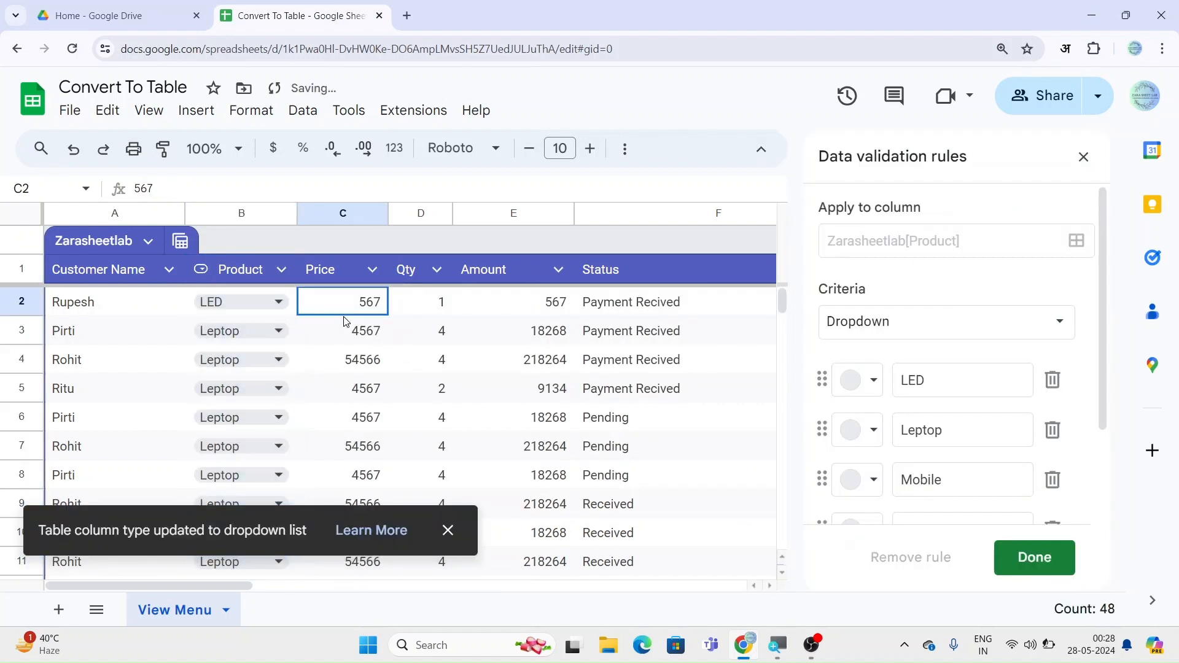
Step: Switch the product in B2 to Mobile and back to LED using its dropdown, and close the data validation rules
{"action": "left_click", "coordinate": [284, 300]}
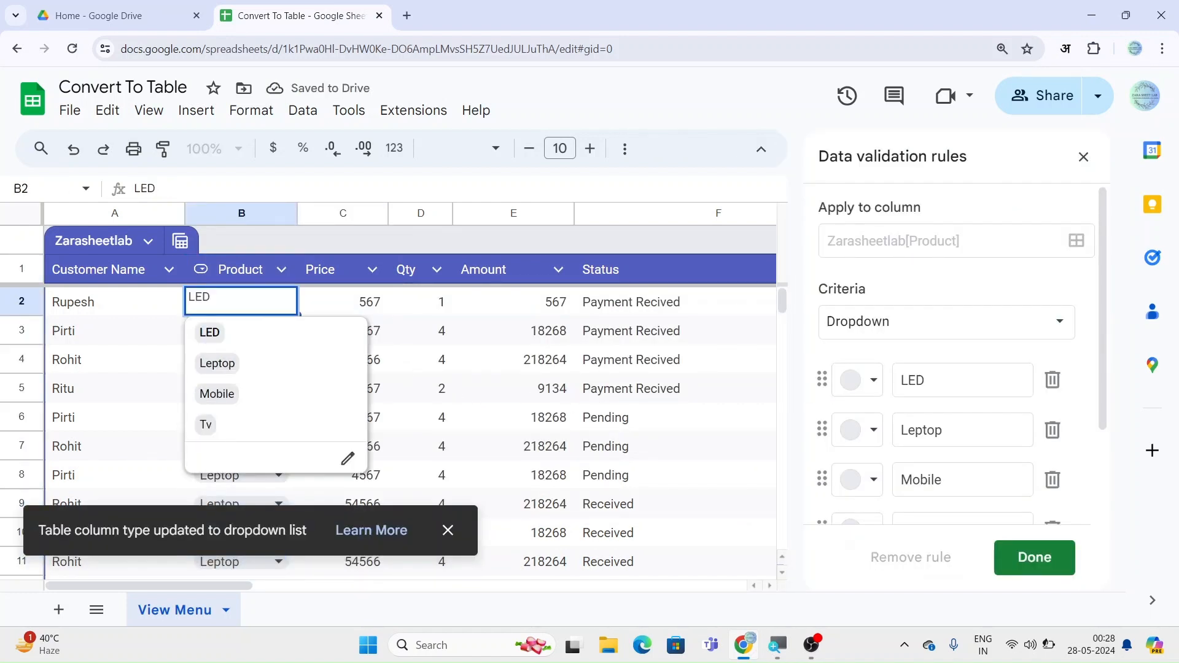
{"action": "left_click", "coordinate": [227, 405]}
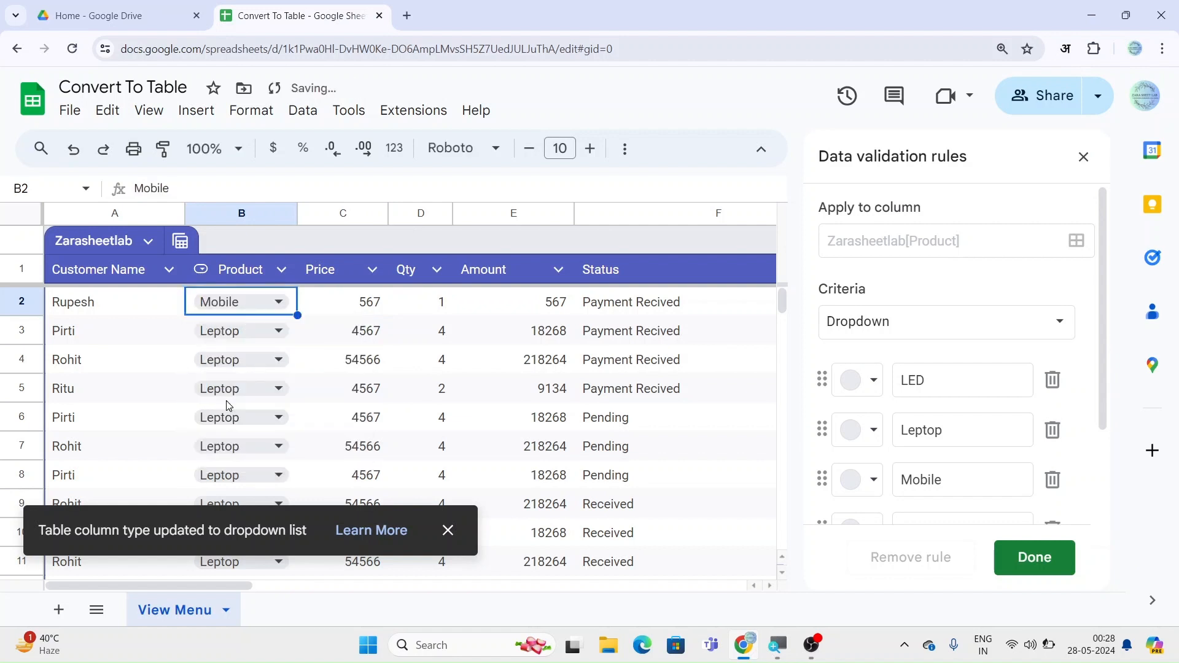
{"action": "left_click", "coordinate": [276, 301]}
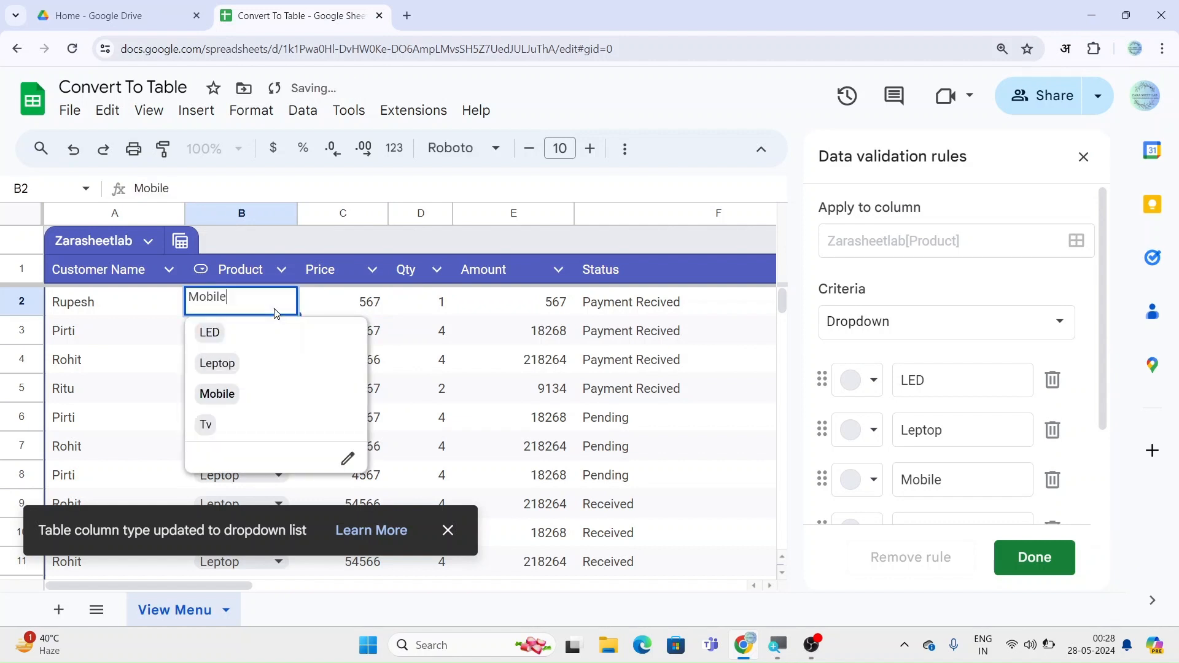
{"action": "left_click", "coordinate": [209, 335]}
{"action": "left_click", "coordinate": [334, 370]}
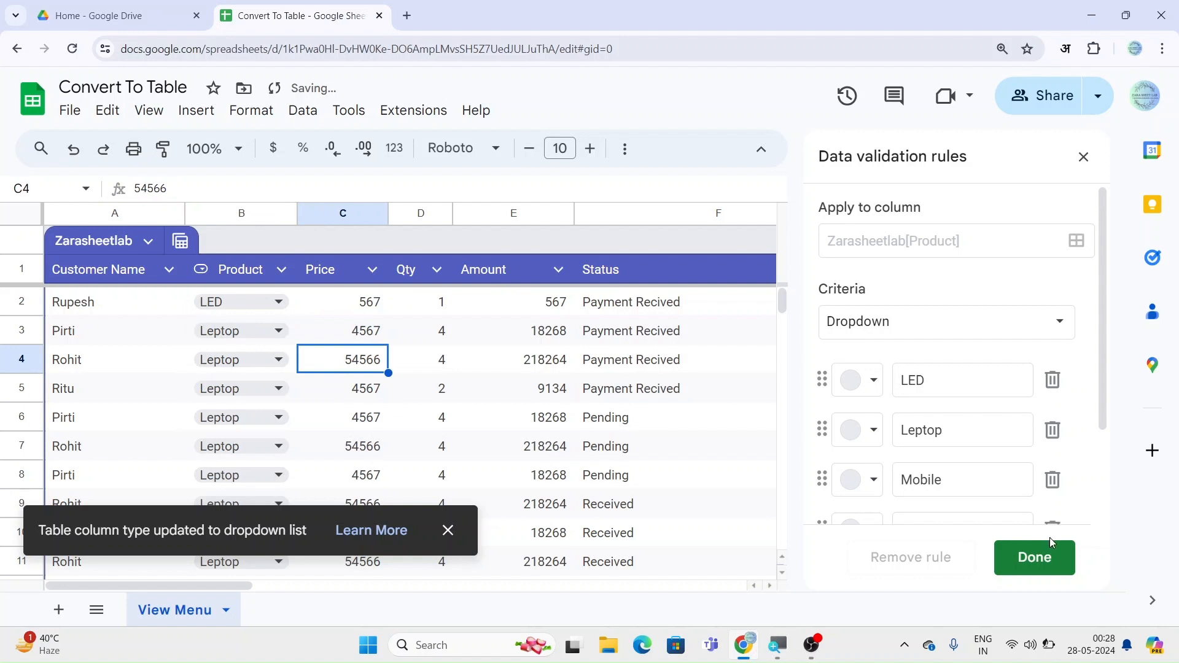
{"action": "left_click", "coordinate": [1082, 158]}
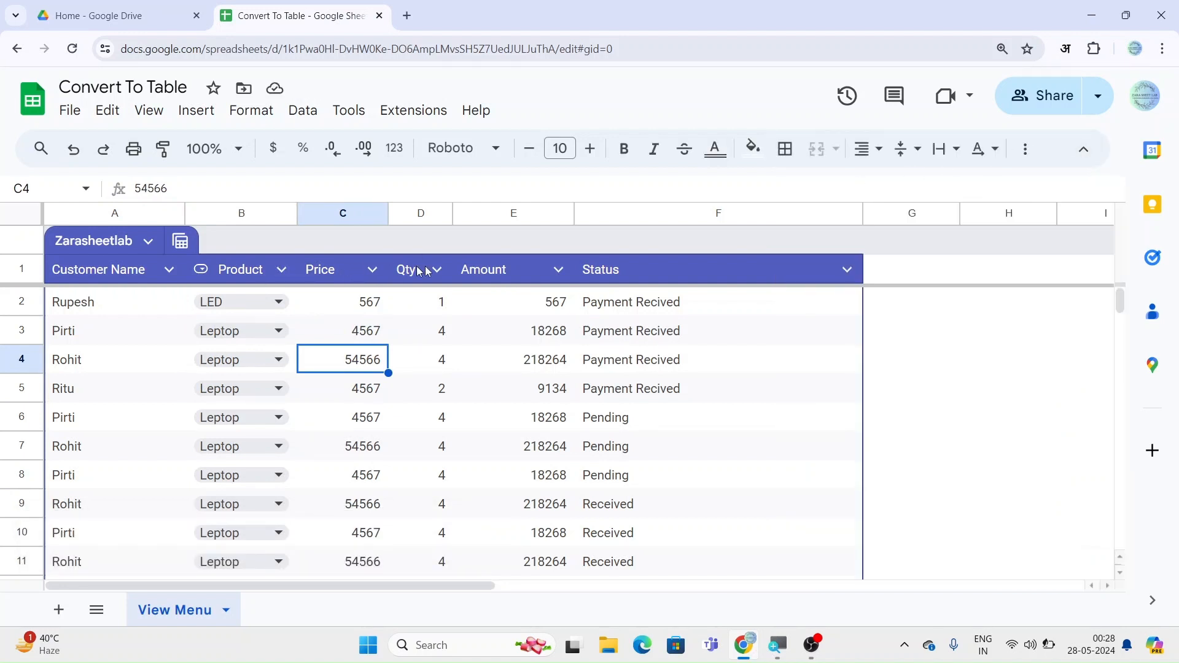
Step: Change the Status column's type to Checkbox
{"action": "left_click", "coordinate": [845, 271]}
{"action": "mouse_move", "coordinate": [884, 306]}
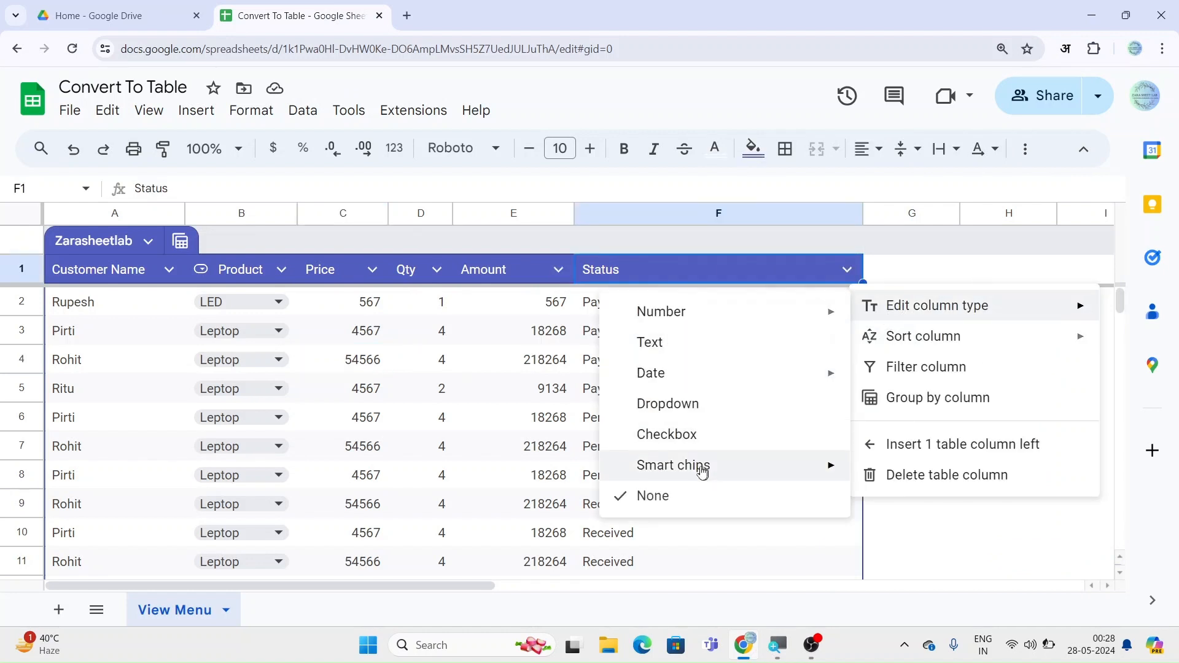
{"action": "left_click", "coordinate": [678, 437]}
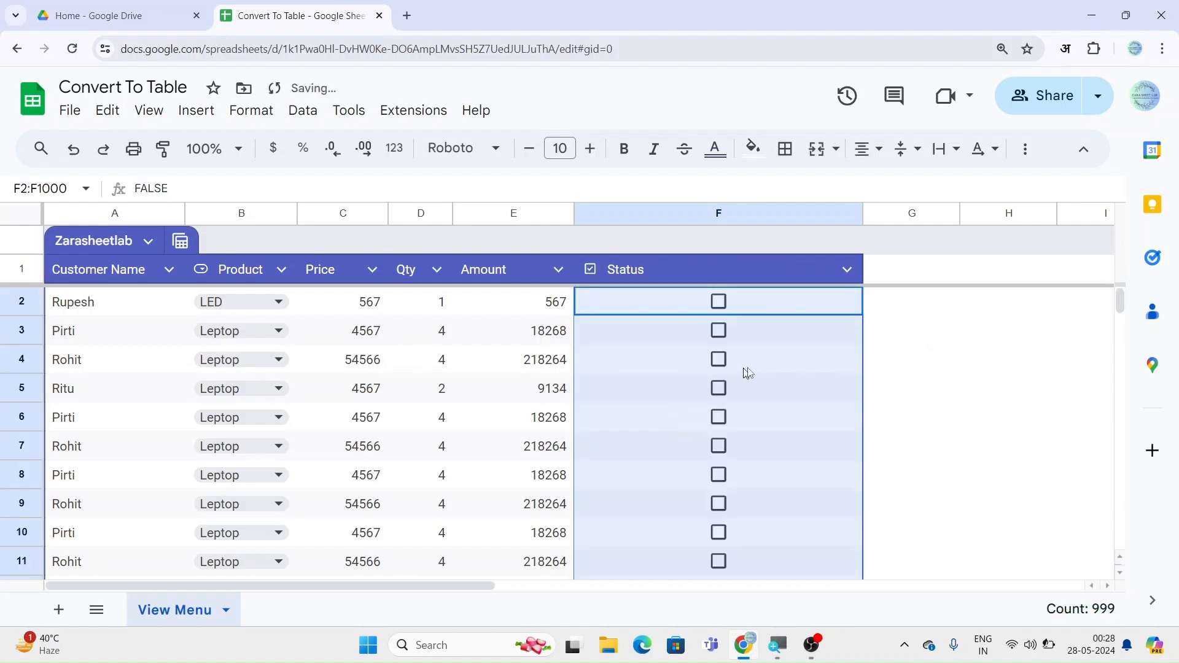
{"action": "left_click", "coordinate": [748, 373]}
Step: Tick the Status checkboxes in rows 2, 3 and 4
{"action": "left_click", "coordinate": [720, 302]}
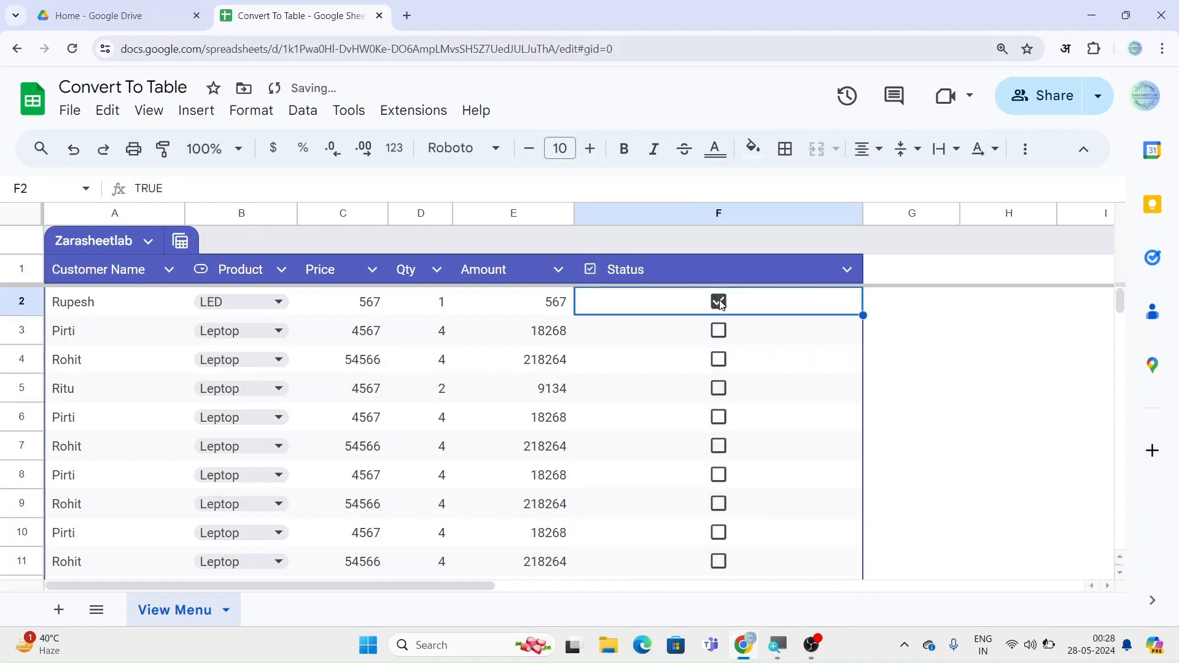
{"action": "left_click", "coordinate": [723, 331]}
{"action": "left_click", "coordinate": [724, 362]}
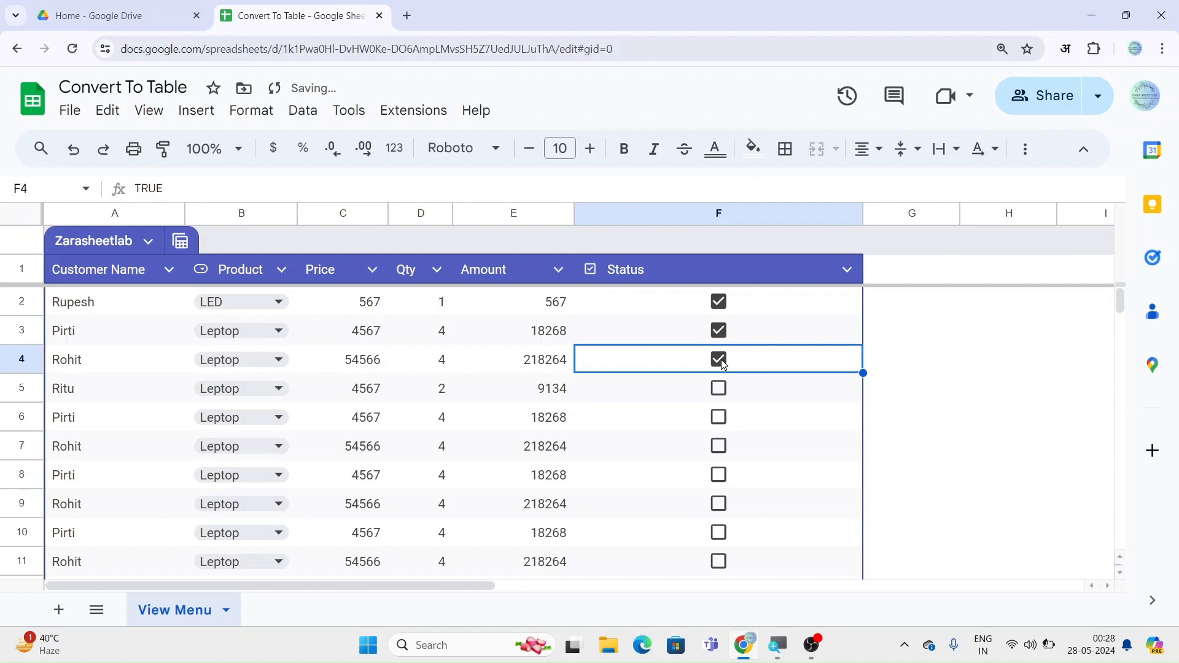
Step: Undo the checkbox changes in the Status column and the dropdown changes in the Product column
{"action": "key", "text": "ctrl+z"}
{"action": "key", "text": "ctrl+z"}
{"action": "key", "text": "ctrl+z"}
{"action": "key", "text": "ctrl+z"}
{"action": "key", "text": "ctrl+z"}
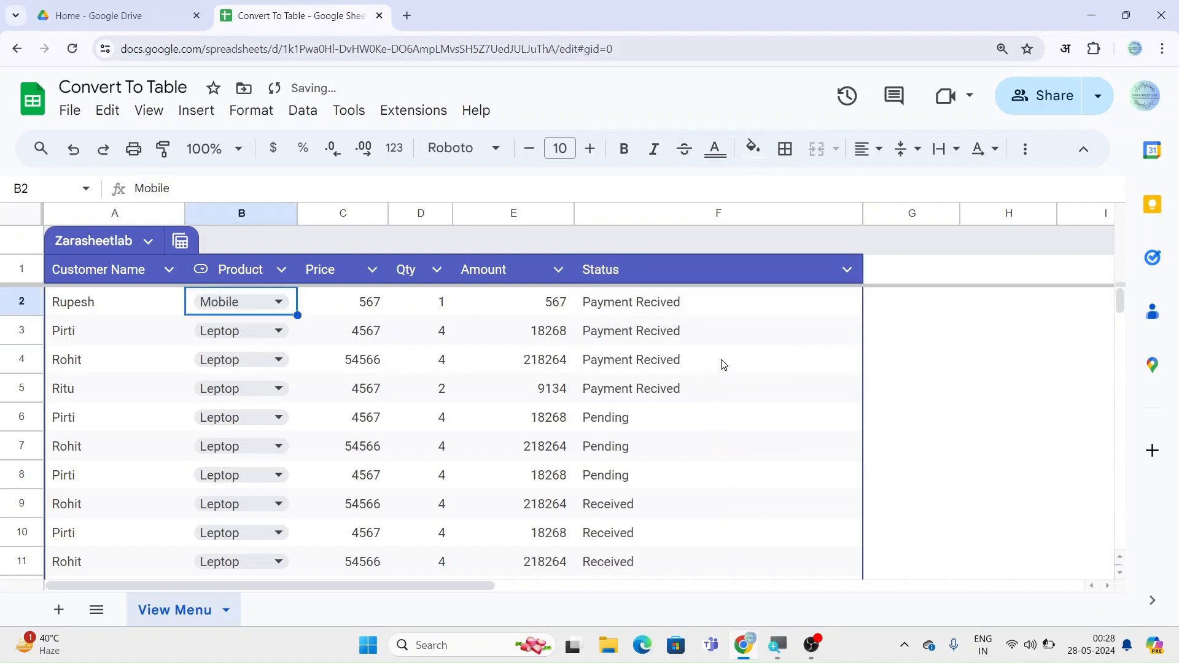
{"action": "key", "text": "ctrl+z"}
{"action": "key", "text": "ctrl+z"}
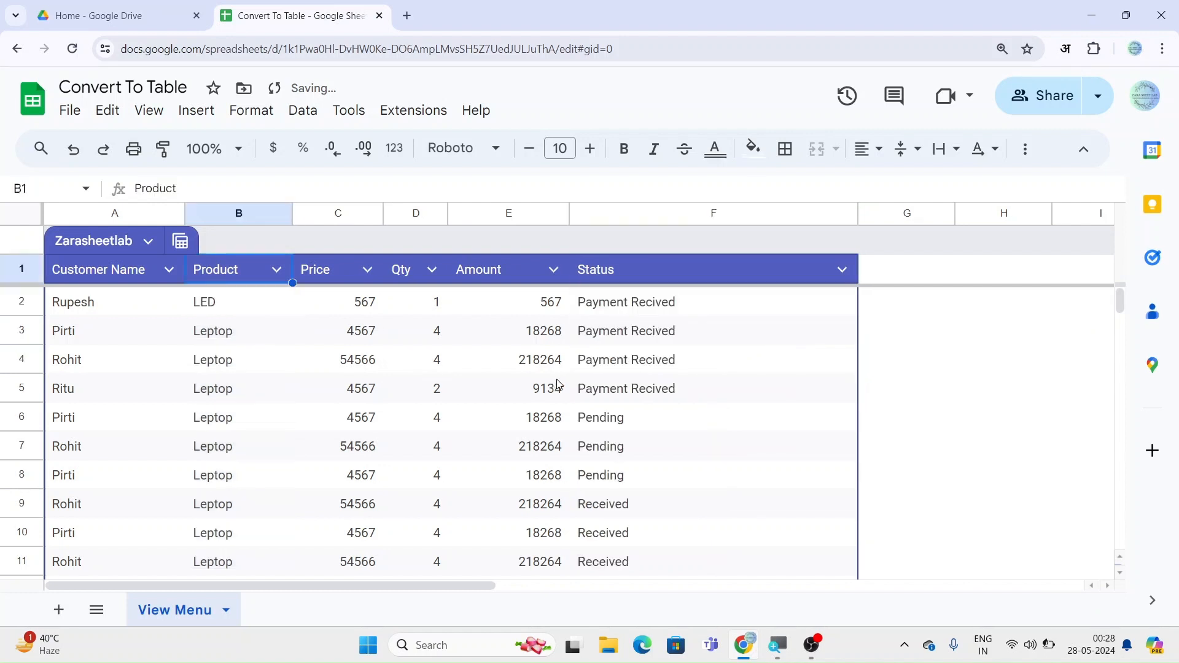
{"action": "left_click", "coordinate": [276, 270]}
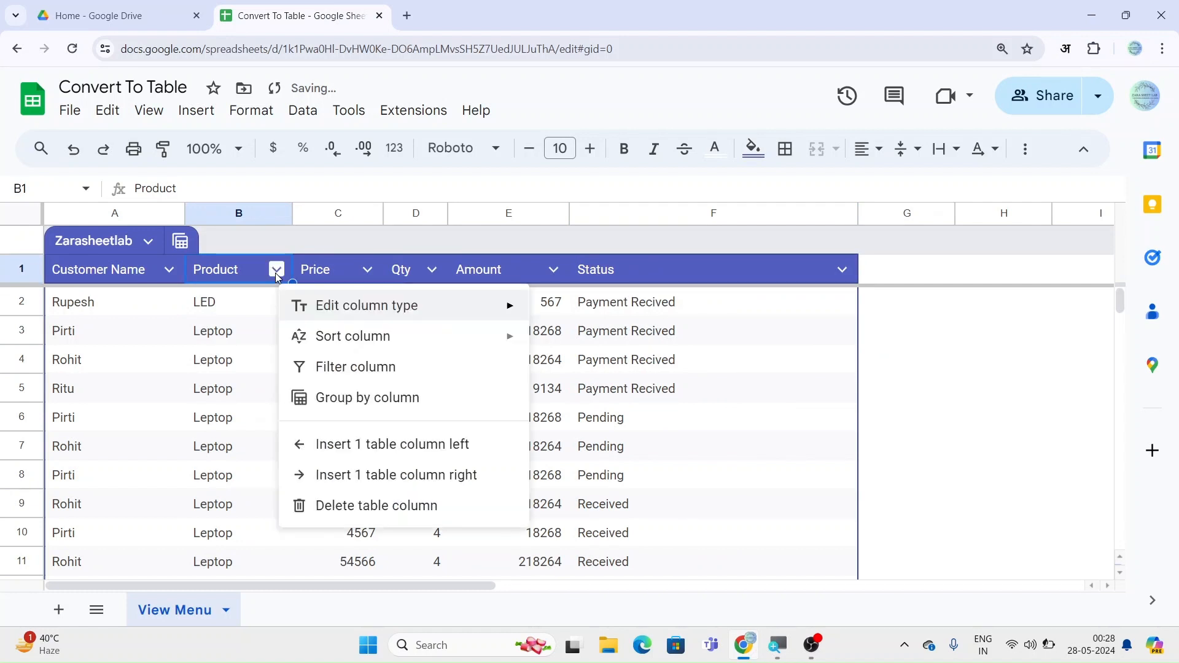
{"action": "mouse_move", "coordinate": [330, 310]}
{"action": "mouse_move", "coordinate": [575, 324]}
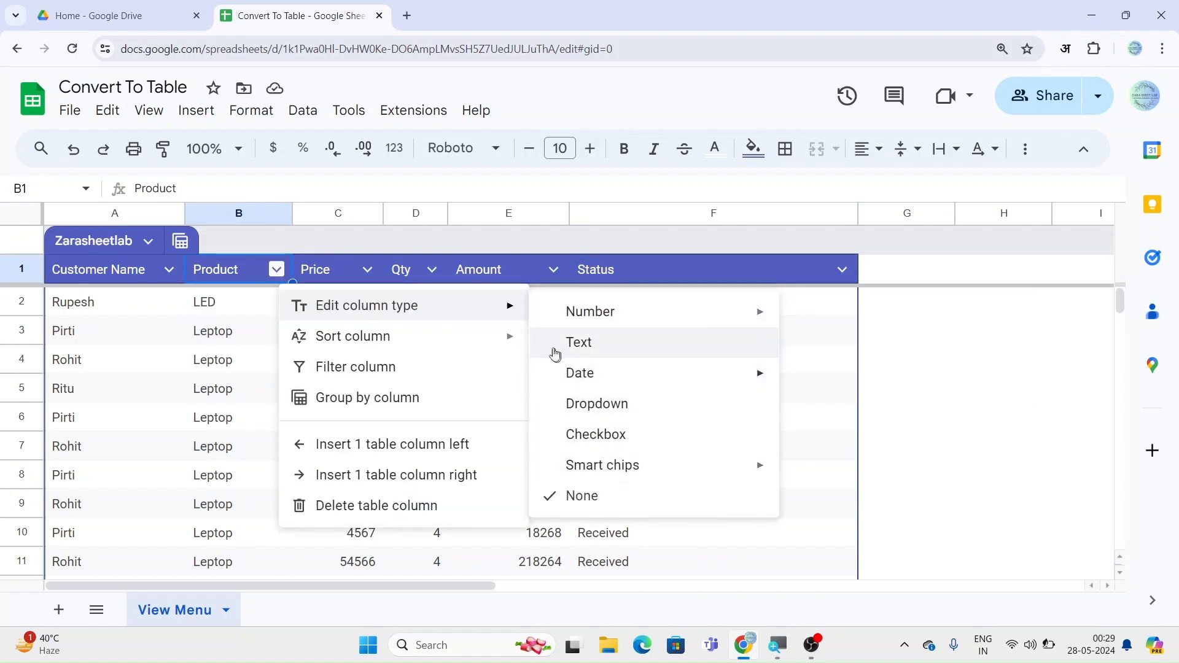
{"action": "mouse_move", "coordinate": [481, 334]}
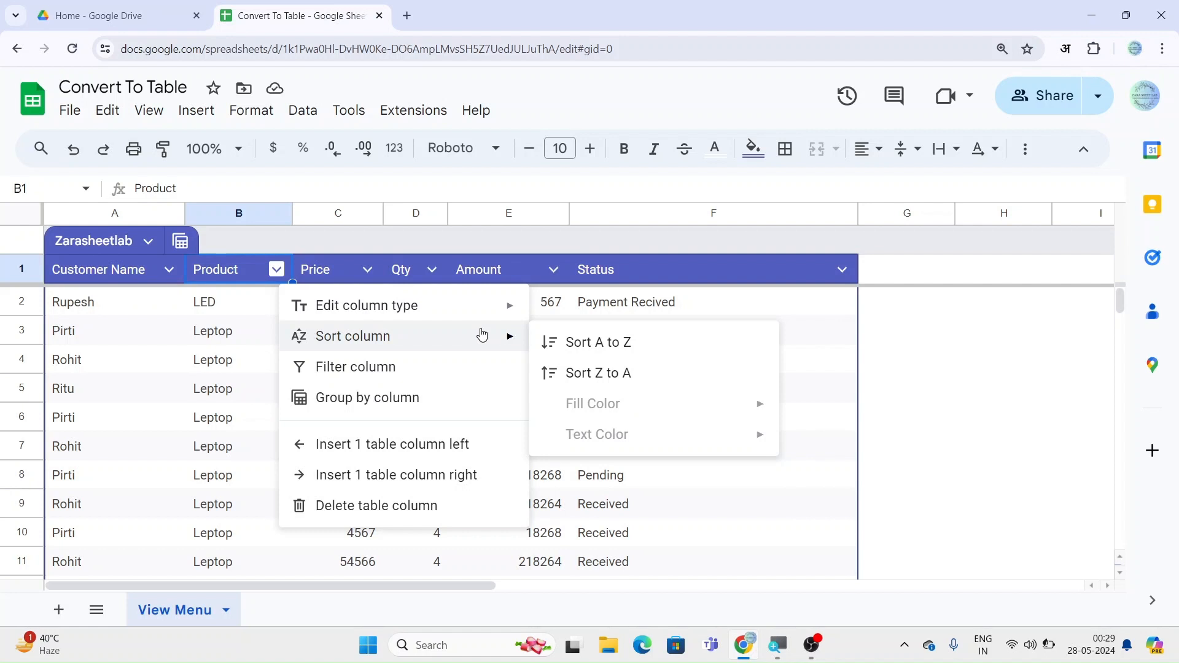
Step: Sort the table by the Customer Name column from Z to A and look through the sorted rows
{"action": "left_click", "coordinate": [169, 271]}
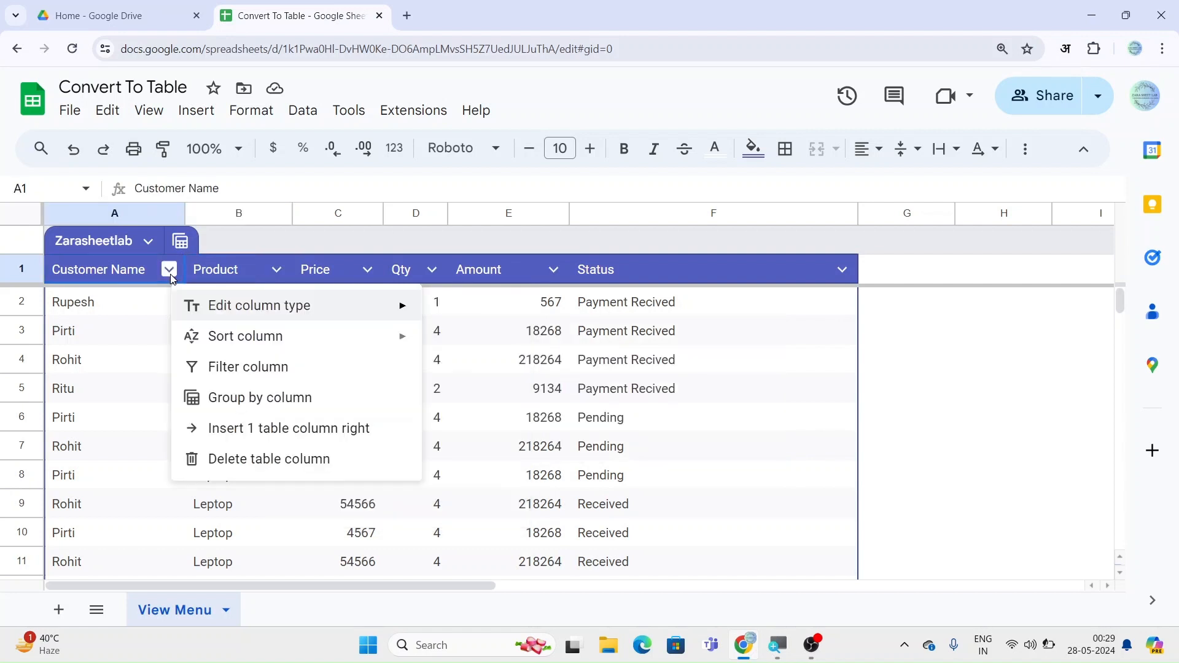
{"action": "mouse_move", "coordinate": [251, 342]}
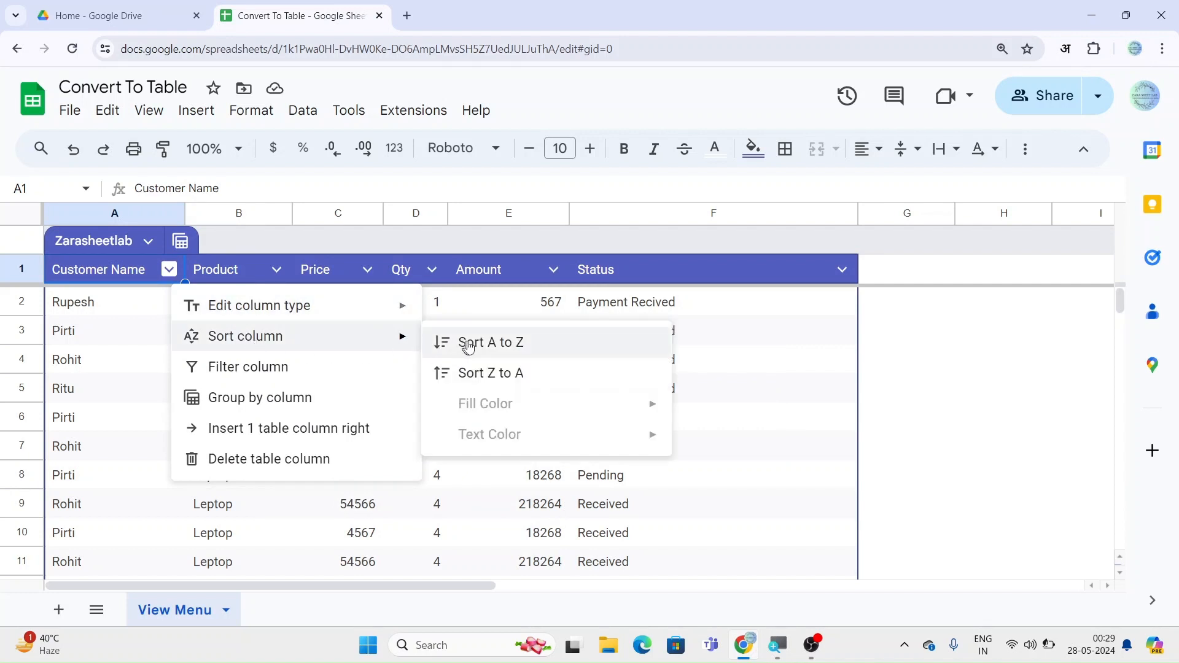
{"action": "left_click", "coordinate": [503, 371]}
{"action": "left_click", "coordinate": [170, 372]}
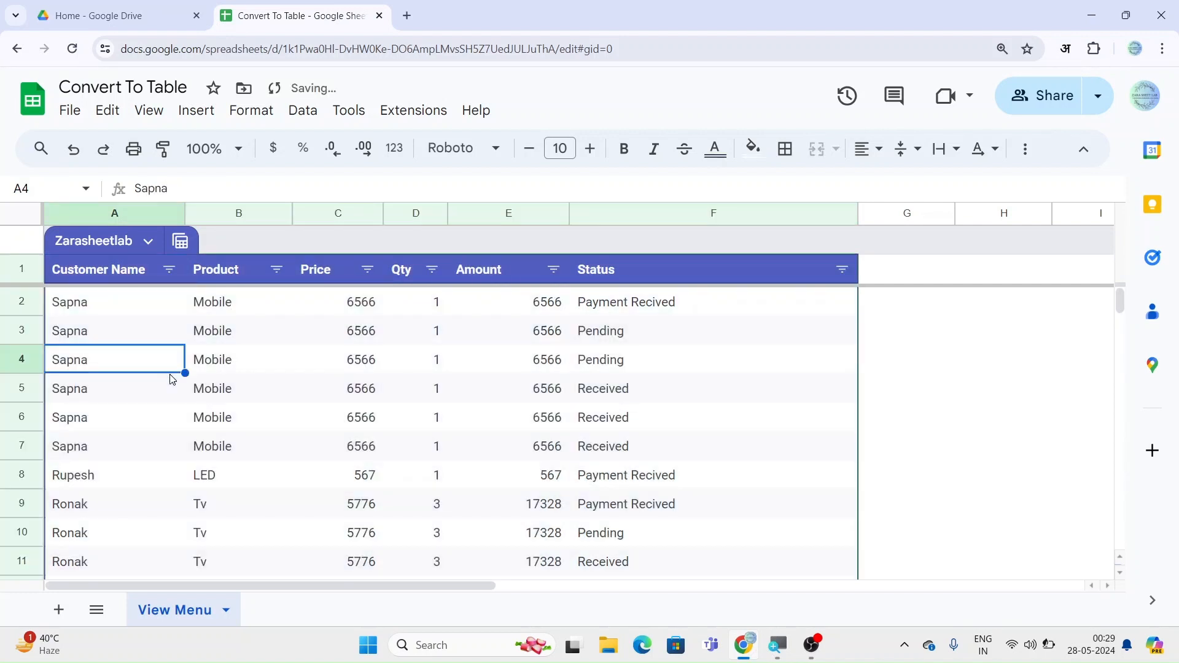
{"action": "scroll", "coordinate": [171, 379], "scroll_direction": "down", "scroll_amount": 15}
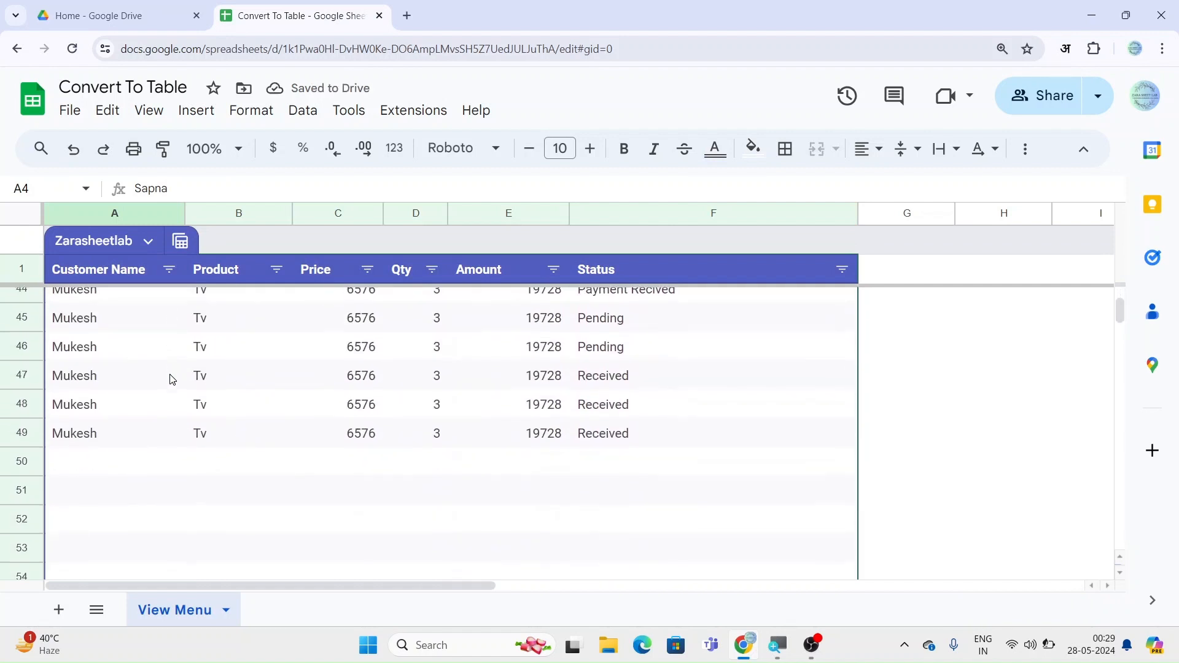
{"action": "scroll", "coordinate": [170, 376], "scroll_direction": "up", "scroll_amount": 16}
Step: Sort the table by the Customer Name column from A to Z and look through the sorted rows
{"action": "left_click", "coordinate": [166, 274]}
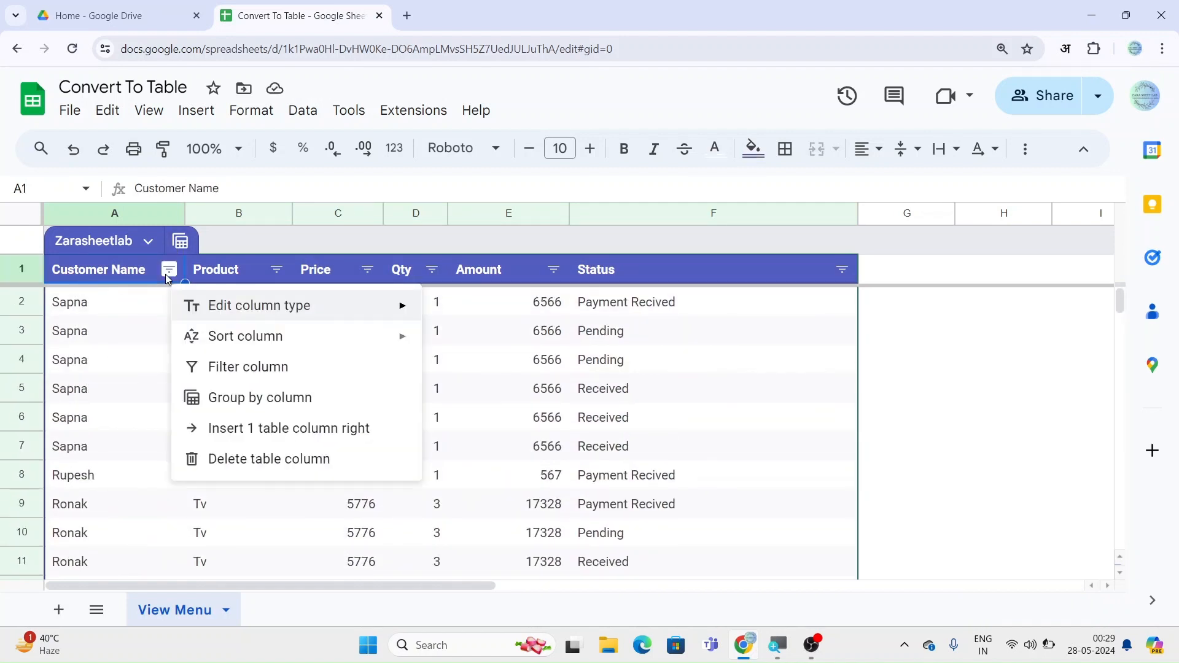
{"action": "mouse_move", "coordinate": [395, 338]}
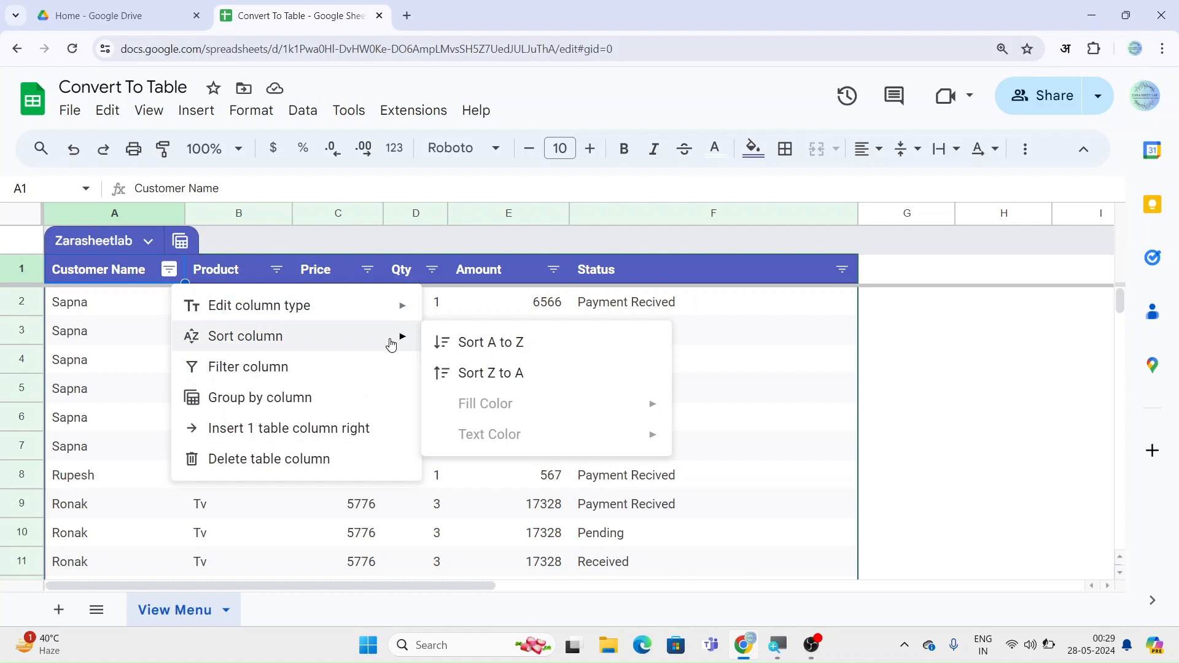
{"action": "left_click", "coordinate": [485, 345]}
{"action": "left_click", "coordinate": [151, 356]}
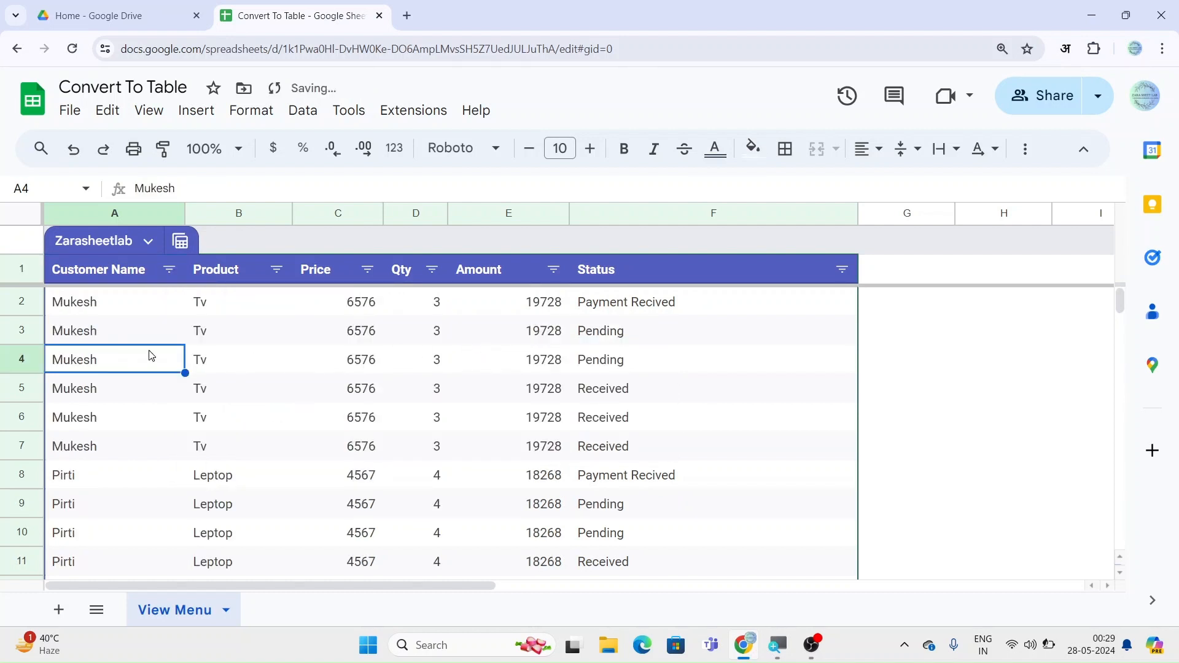
{"action": "scroll", "coordinate": [151, 356], "scroll_direction": "down", "scroll_amount": 20}
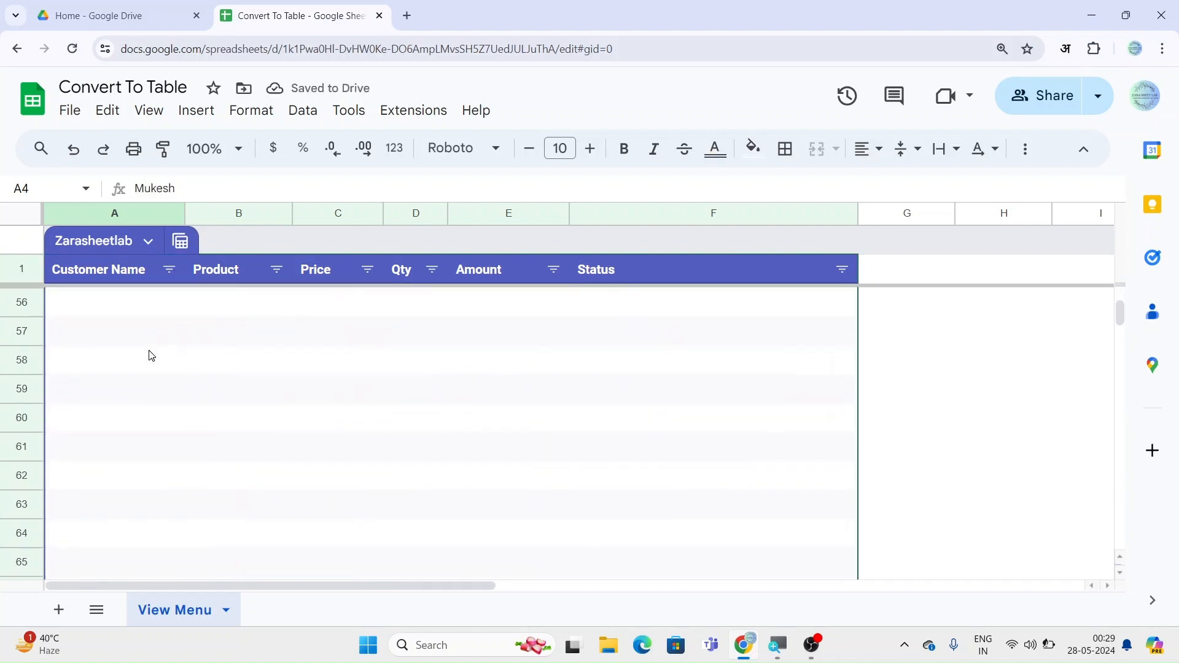
{"action": "scroll", "coordinate": [151, 355], "scroll_direction": "up", "scroll_amount": 20}
Step: Filter the Customer Name column by value to only the first named customer, and undo the filter
{"action": "left_click", "coordinate": [163, 277]}
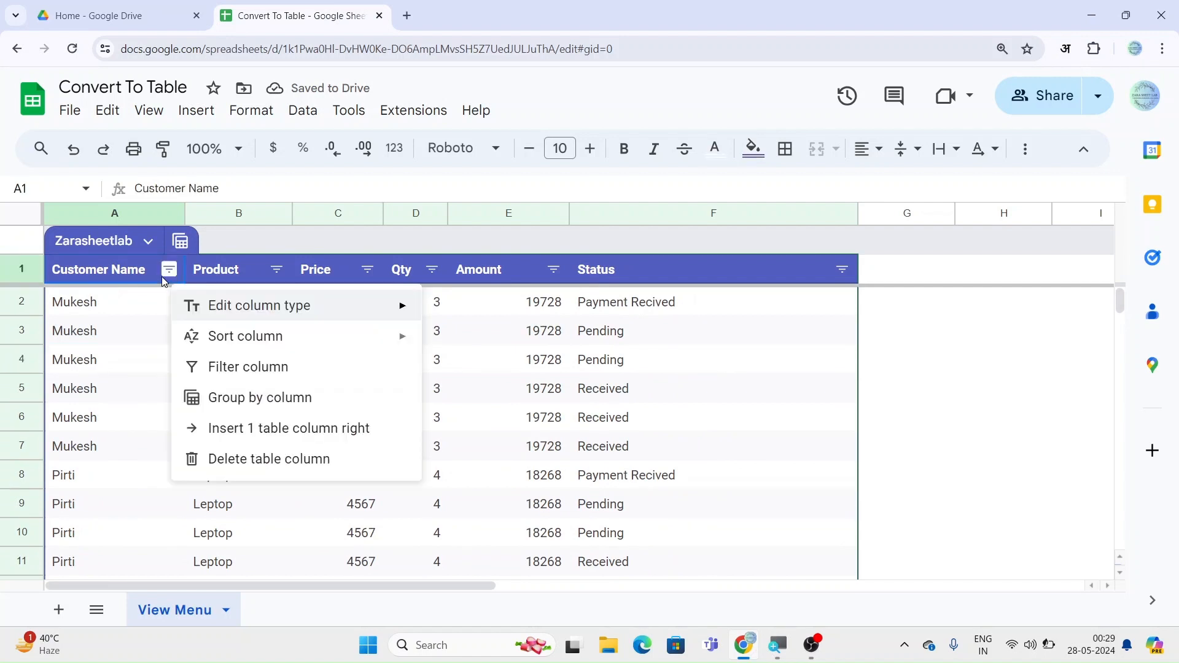
{"action": "mouse_move", "coordinate": [241, 344]}
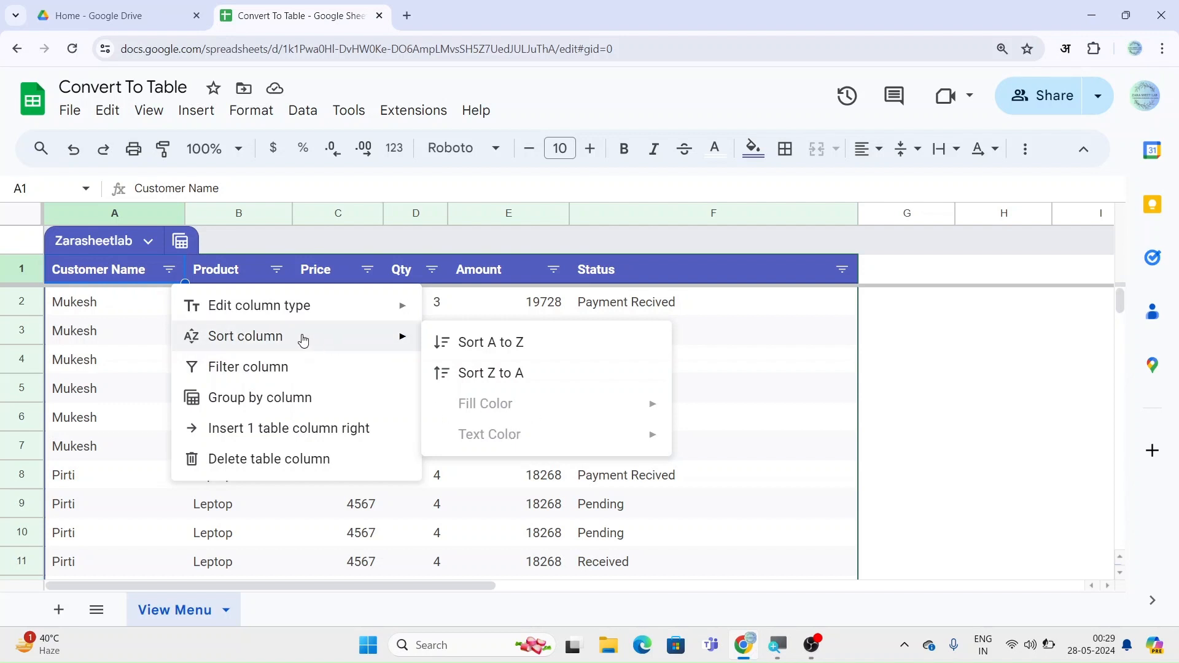
{"action": "left_click", "coordinate": [251, 372]}
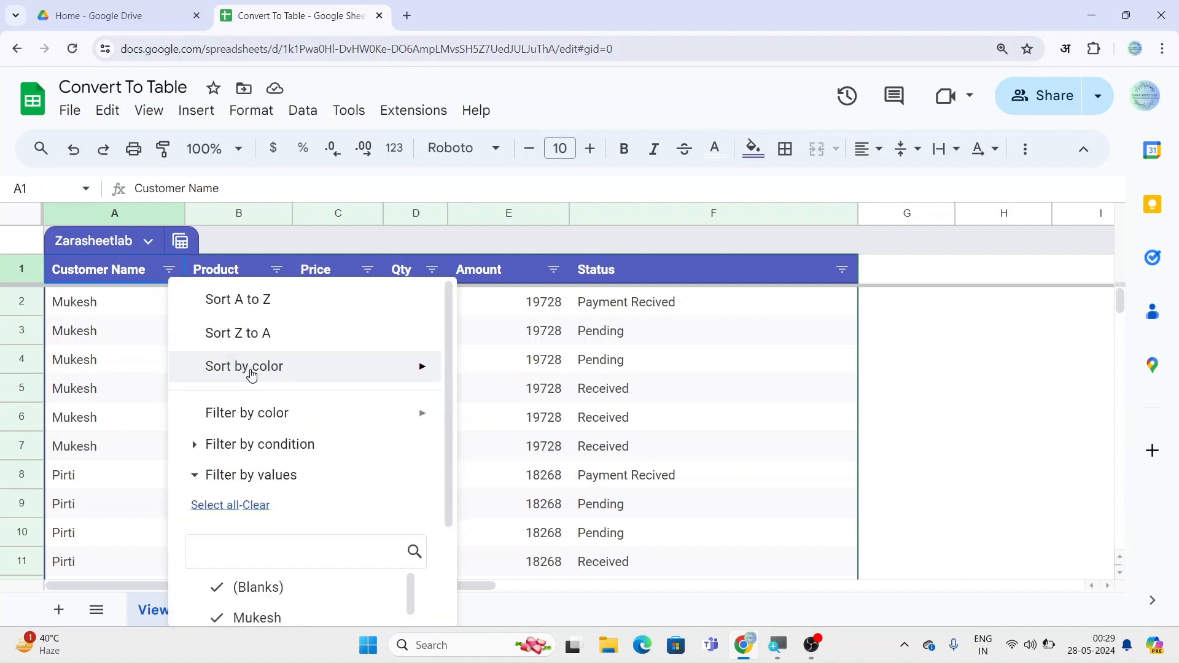
{"action": "scroll", "coordinate": [251, 375], "scroll_direction": "down", "scroll_amount": 2}
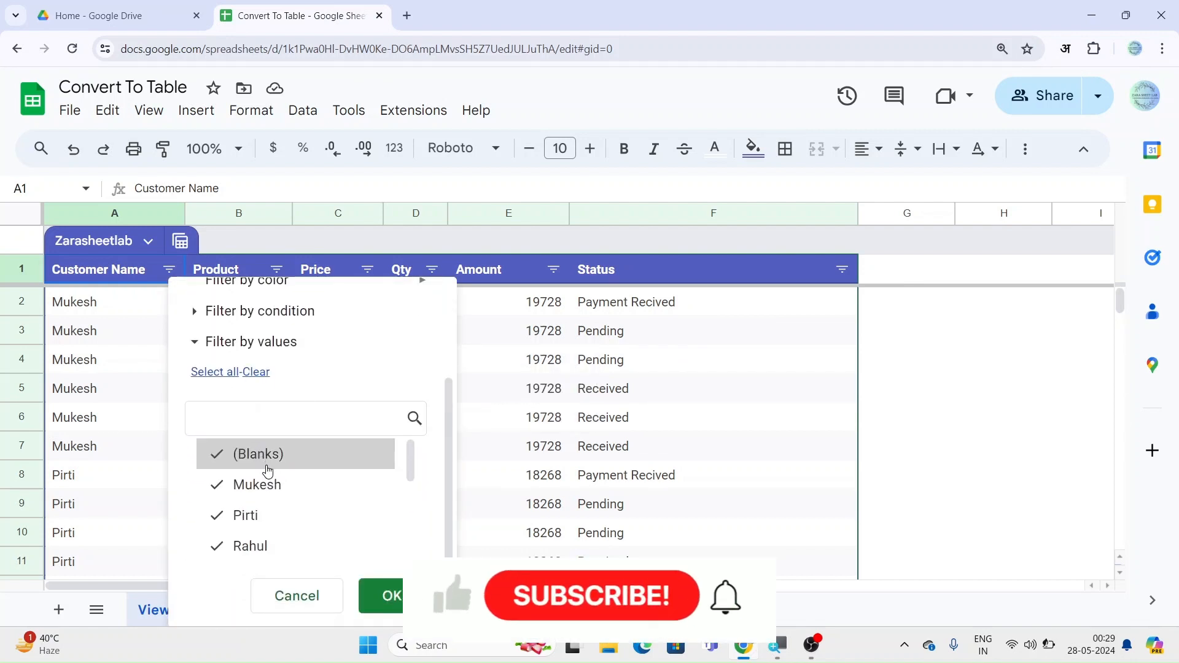
{"action": "left_click", "coordinate": [266, 483]}
{"action": "left_click", "coordinate": [257, 373]}
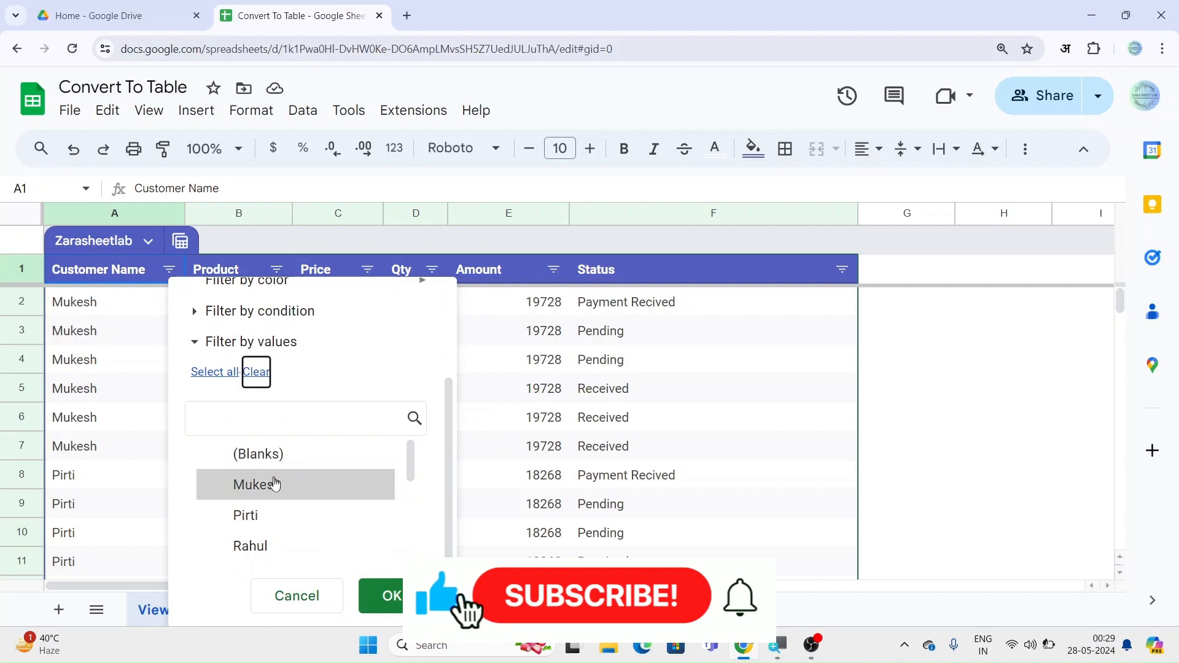
{"action": "left_click", "coordinate": [271, 483]}
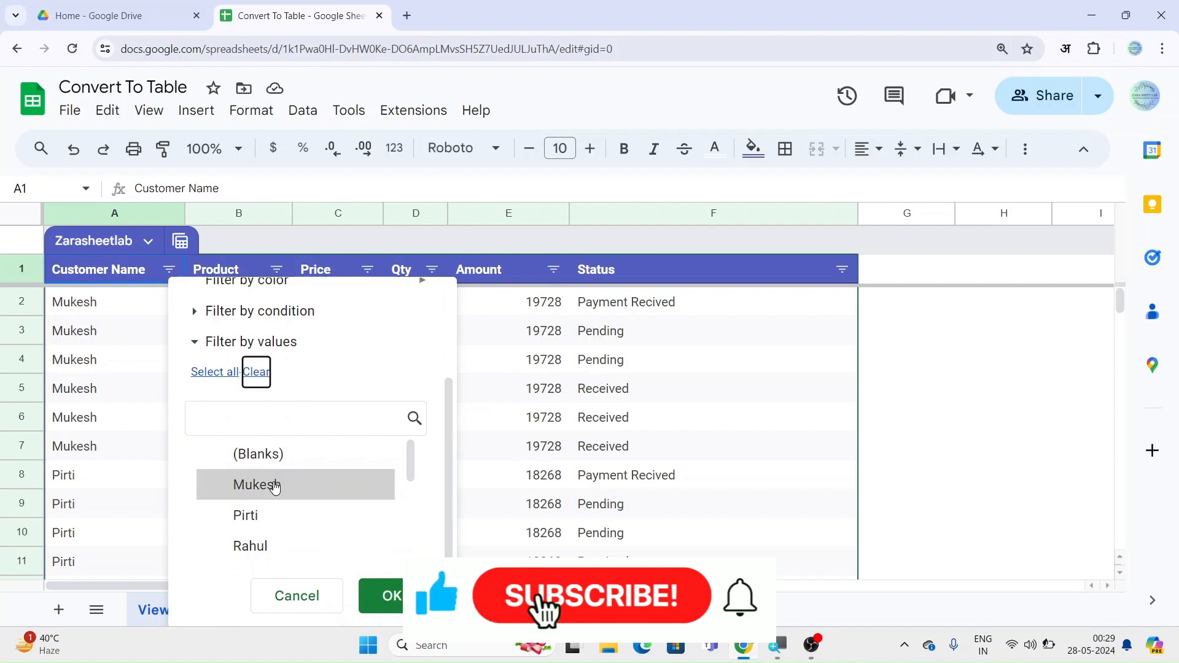
{"action": "left_click", "coordinate": [384, 596]}
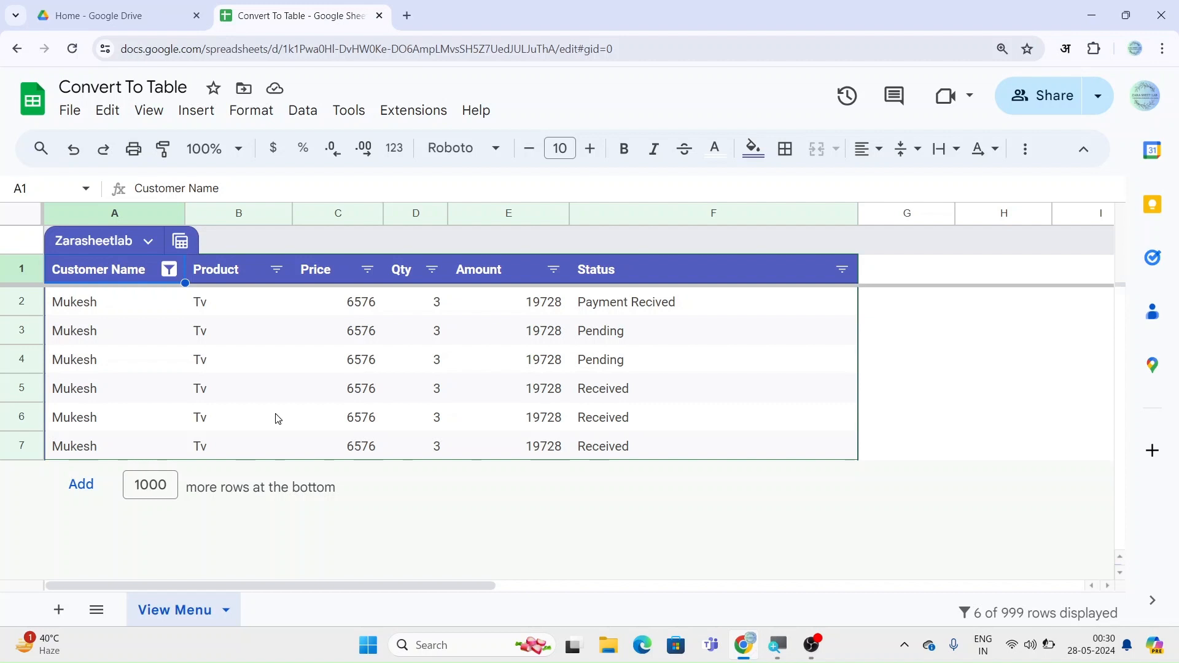
{"action": "key", "text": "ctrl+z"}
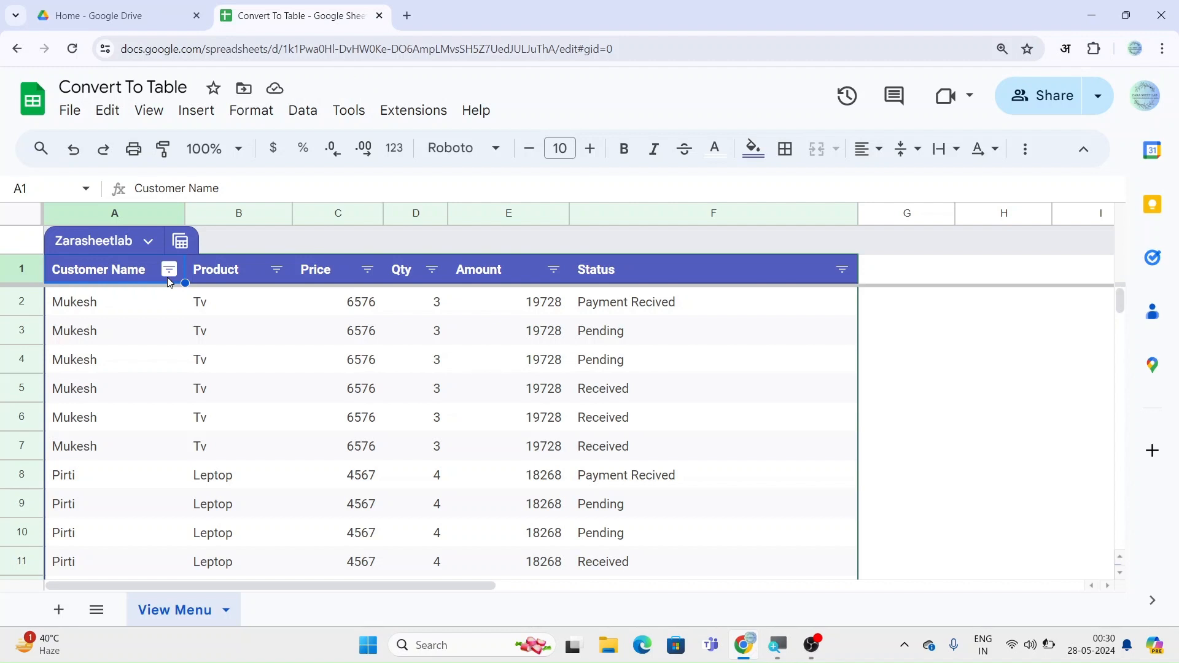
Step: Group the table by the Customer Name column and select cells in the first customer's group
{"action": "left_click", "coordinate": [167, 271]}
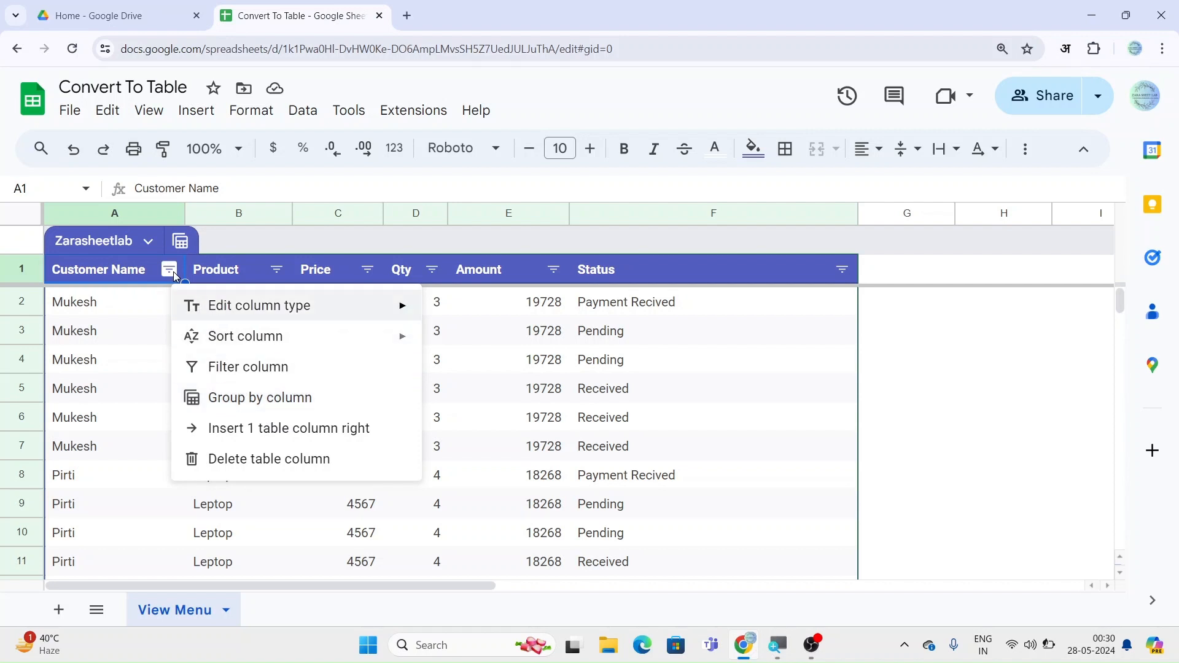
{"action": "left_click", "coordinate": [213, 403]}
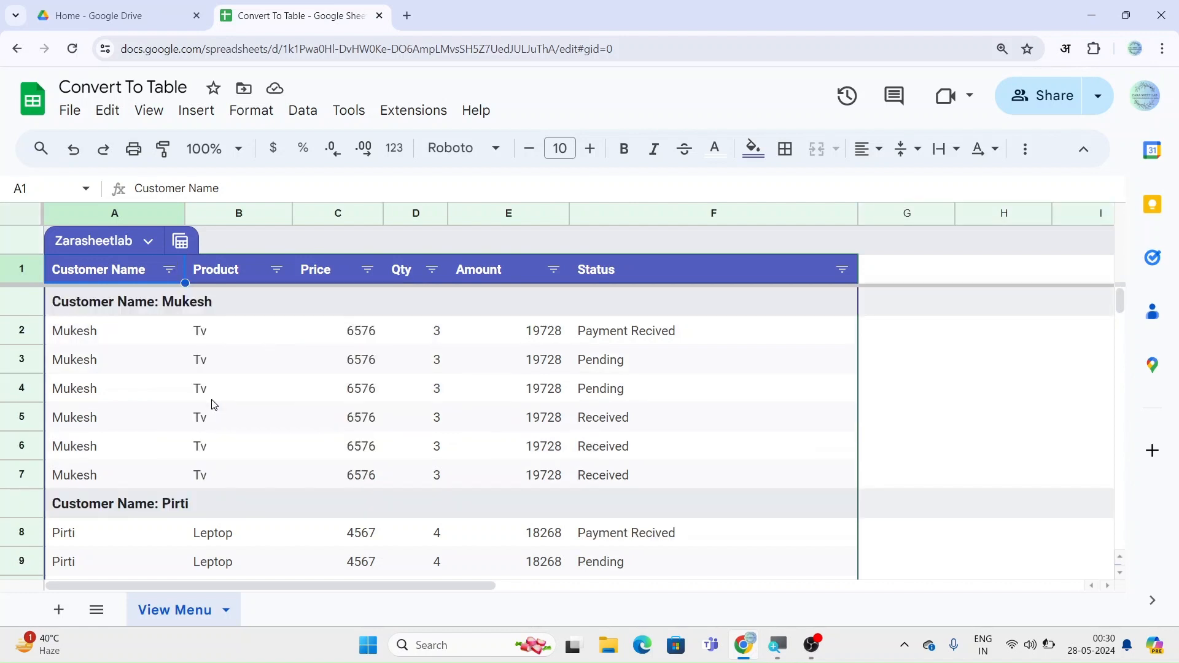
{"action": "left_click", "coordinate": [115, 389]}
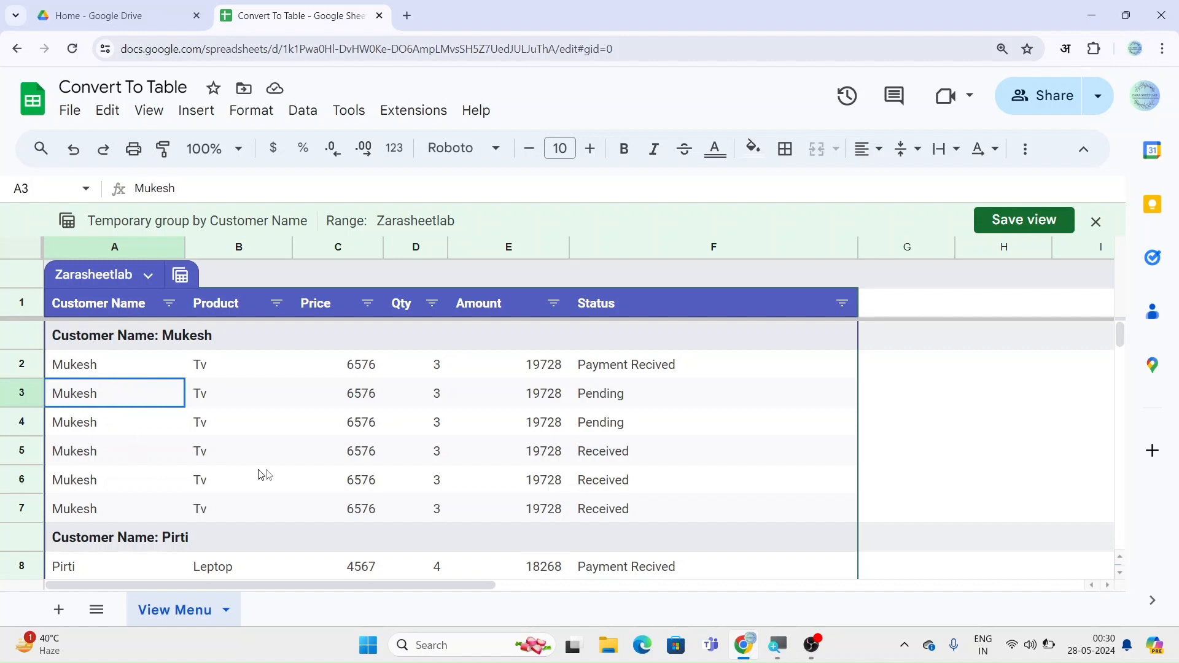
{"action": "left_click", "coordinate": [211, 370]}
{"action": "left_click_drag", "start_coordinate": [210, 369], "coordinate": [594, 482]}
{"action": "left_click", "coordinate": [595, 481]}
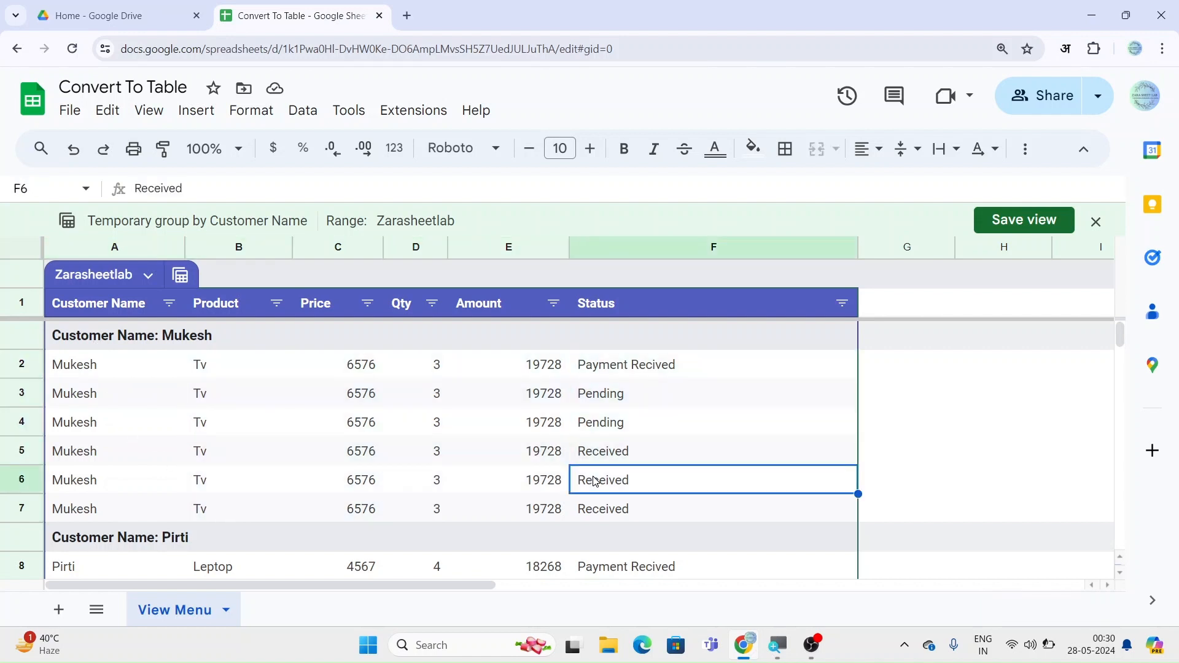
Step: Examine the rows listed under each customer group in the grouped table
{"action": "scroll", "coordinate": [594, 482], "scroll_direction": "down", "scroll_amount": 5}
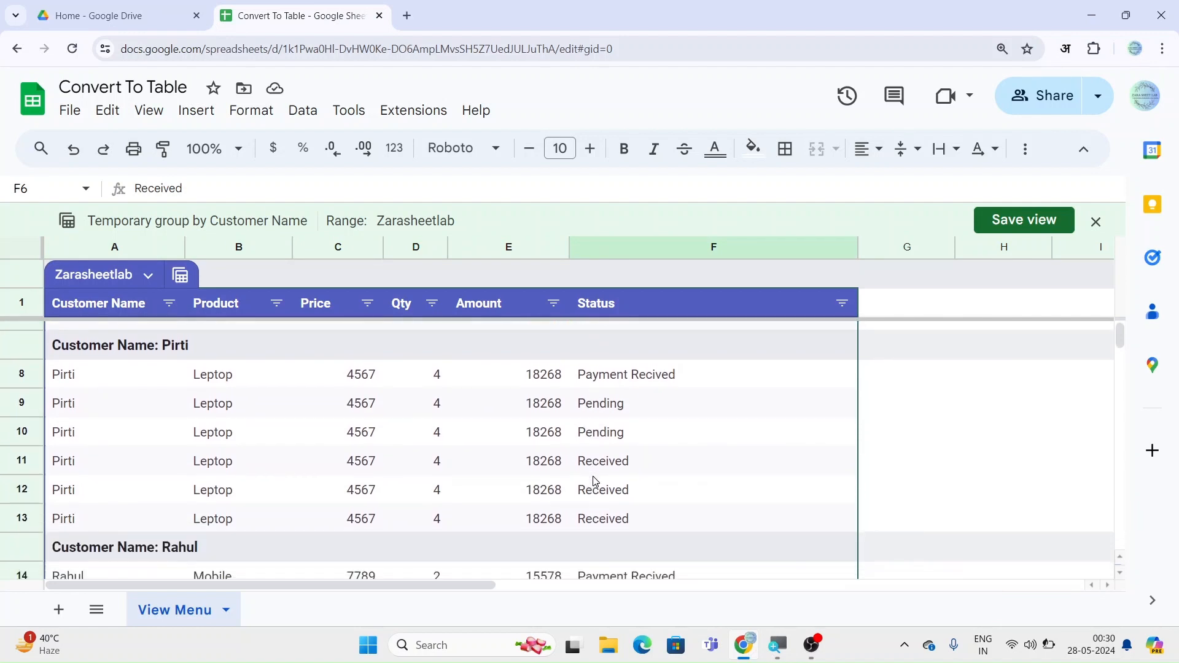
{"action": "left_click", "coordinate": [180, 408]}
{"action": "scroll", "coordinate": [179, 408], "scroll_direction": "down", "scroll_amount": 5}
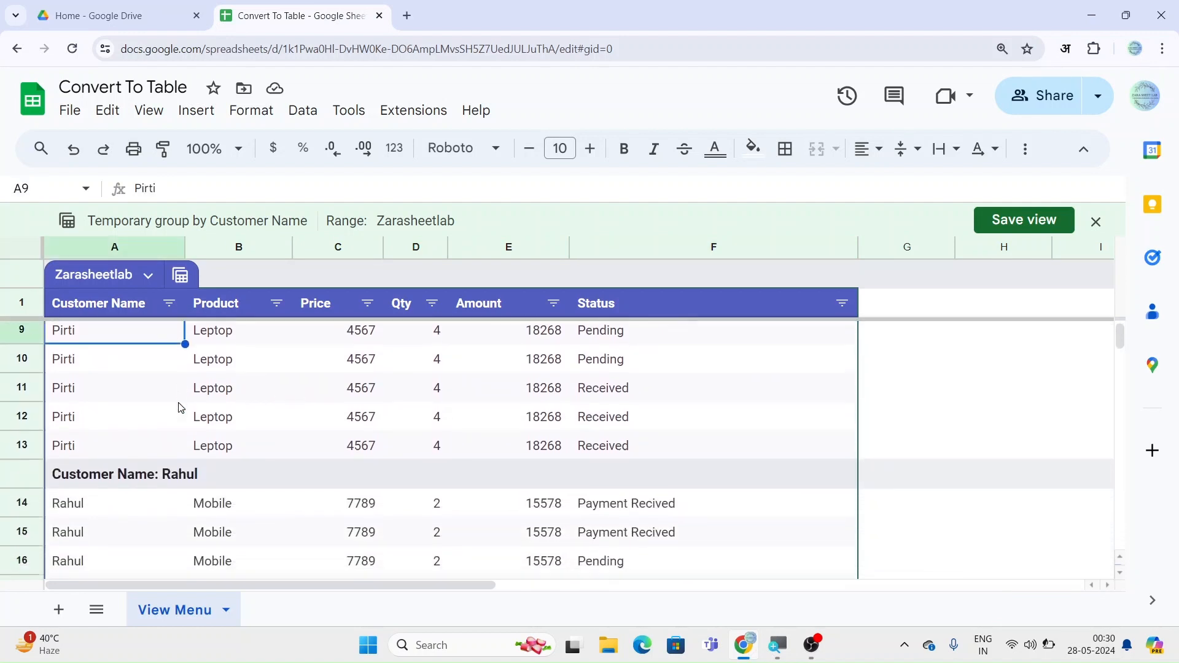
{"action": "scroll", "coordinate": [179, 405], "scroll_direction": "down", "scroll_amount": 2}
{"action": "left_click", "coordinate": [180, 405]}
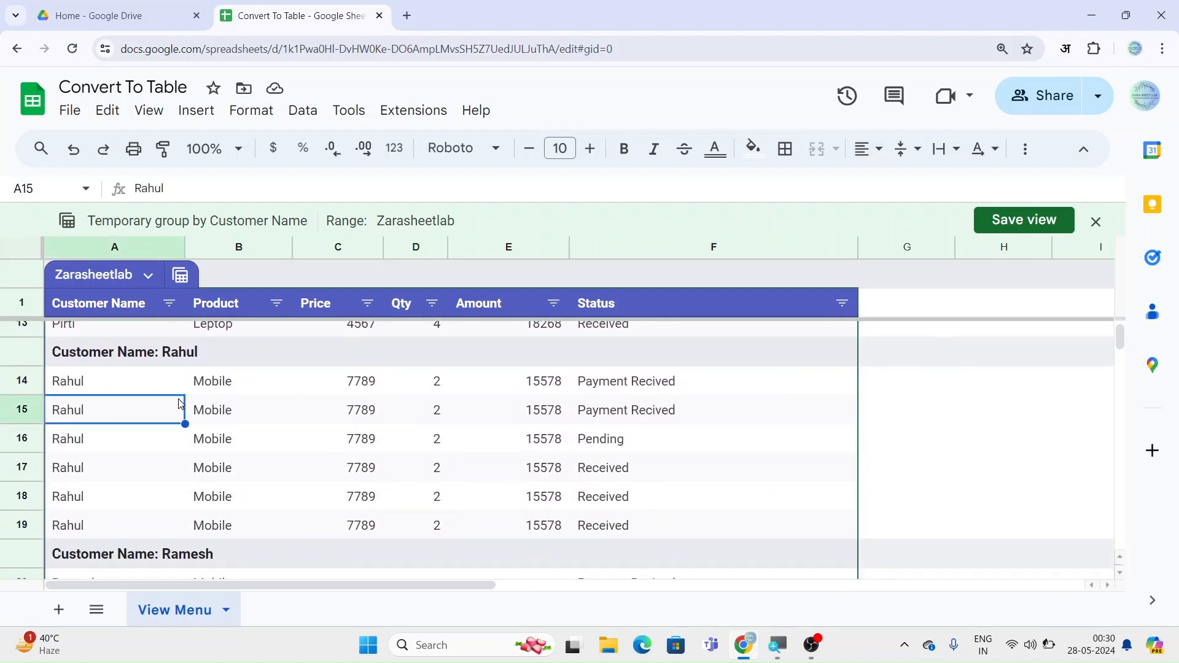
{"action": "scroll", "coordinate": [180, 404], "scroll_direction": "down", "scroll_amount": 4}
{"action": "left_click", "coordinate": [180, 404]}
{"action": "scroll", "coordinate": [180, 404], "scroll_direction": "down", "scroll_amount": 1}
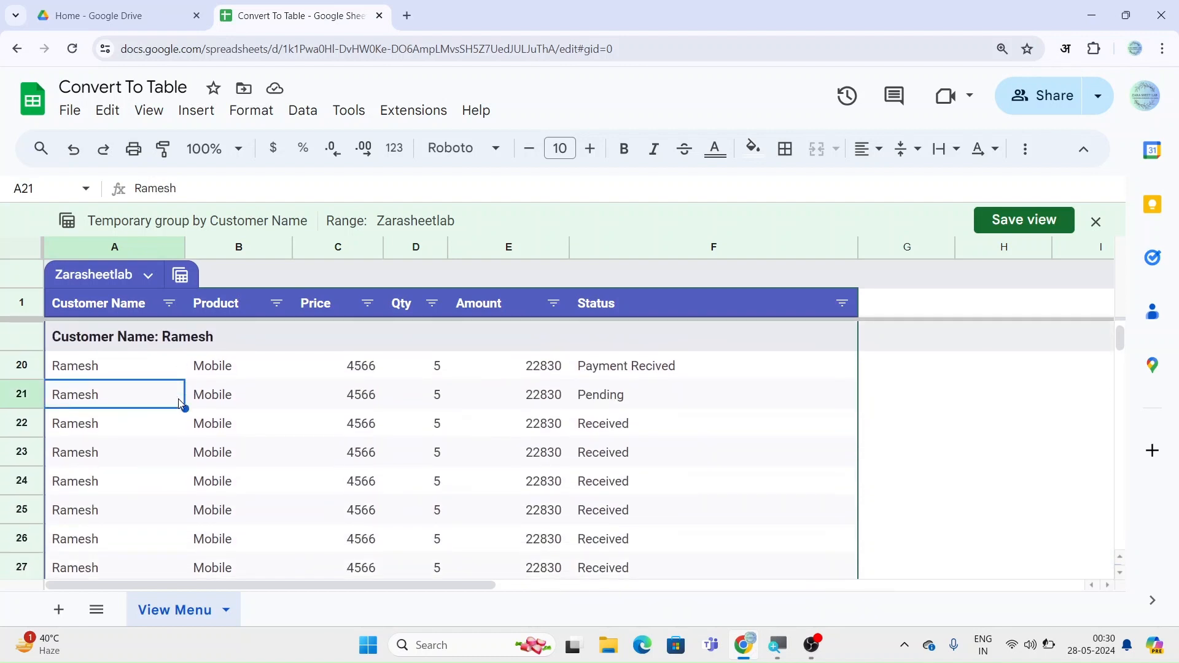
{"action": "scroll", "coordinate": [179, 400], "scroll_direction": "down", "scroll_amount": 10}
{"action": "scroll", "coordinate": [179, 401], "scroll_direction": "up", "scroll_amount": 18}
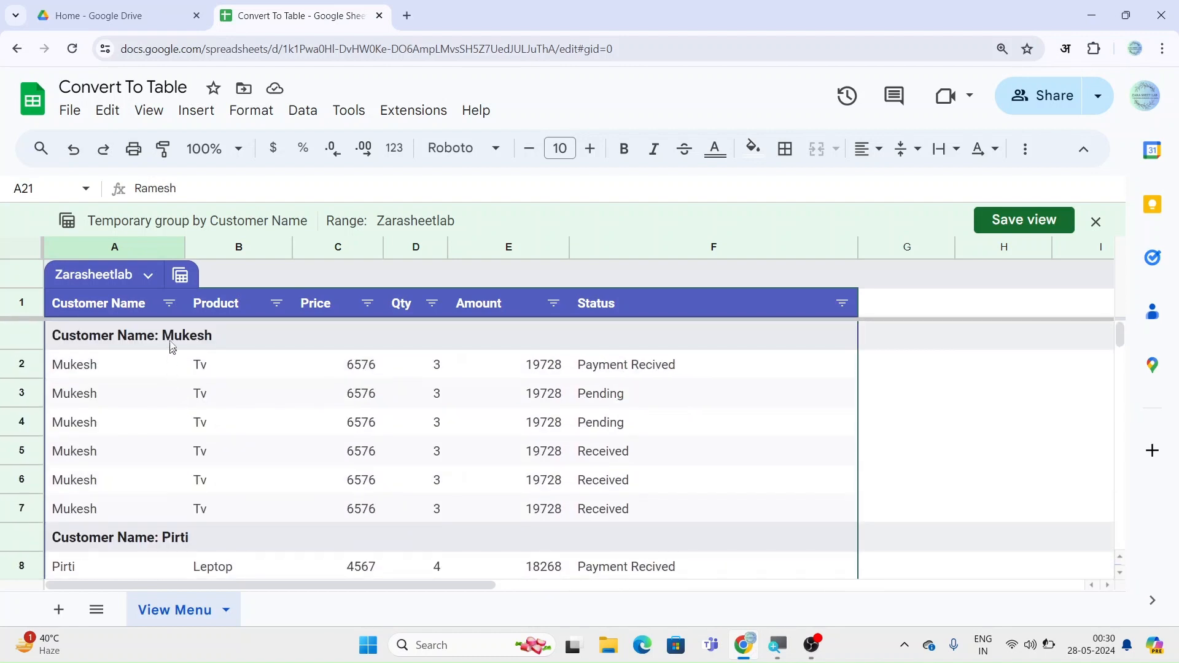
Step: Remove the temporary Customer Name grouping from the table
{"action": "left_click", "coordinate": [169, 303]}
{"action": "left_click", "coordinate": [137, 405]}
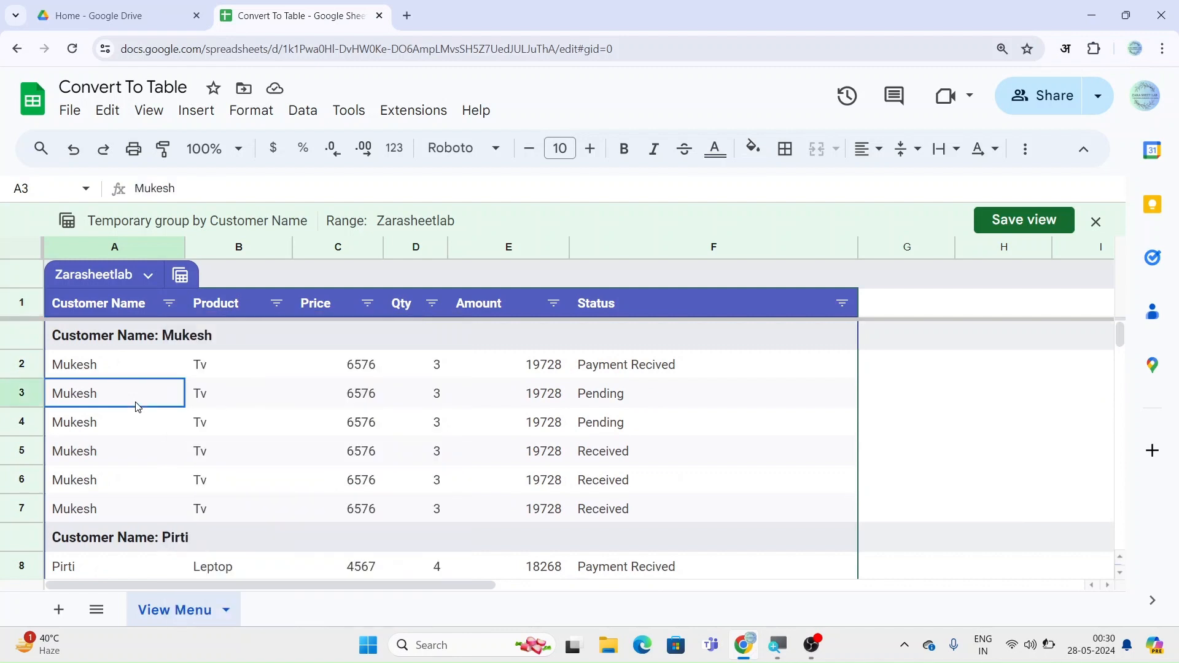
{"action": "left_click", "coordinate": [239, 368]}
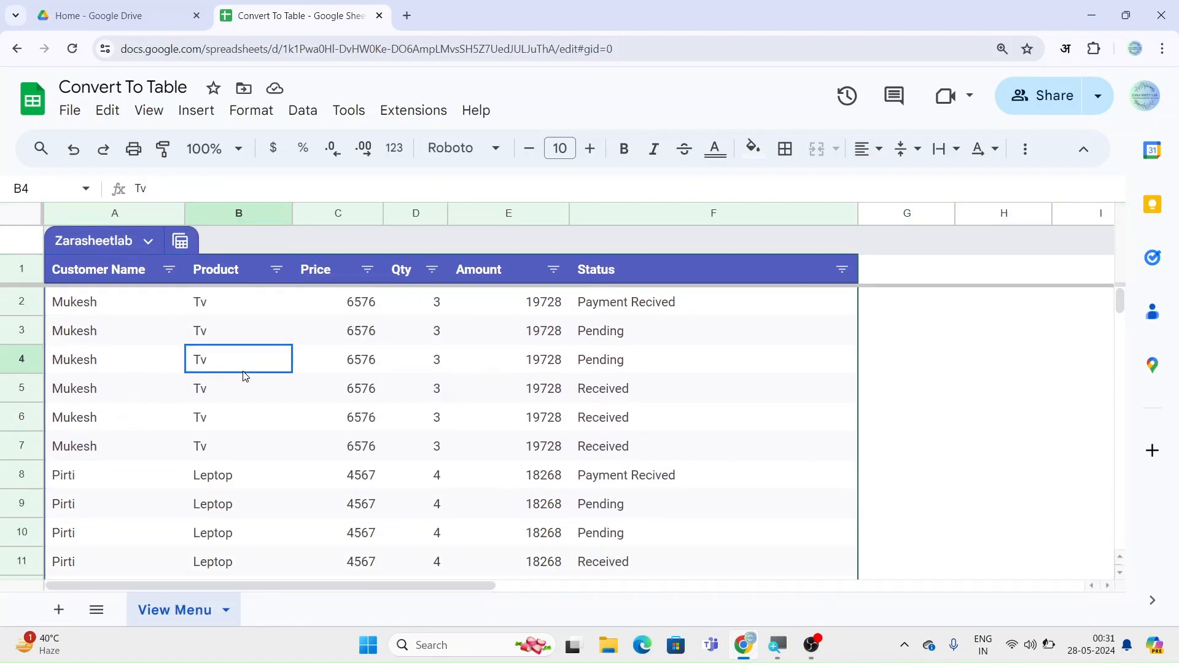
Step: Group the table by the Product column and look through the rows of each product group
{"action": "left_click", "coordinate": [275, 270]}
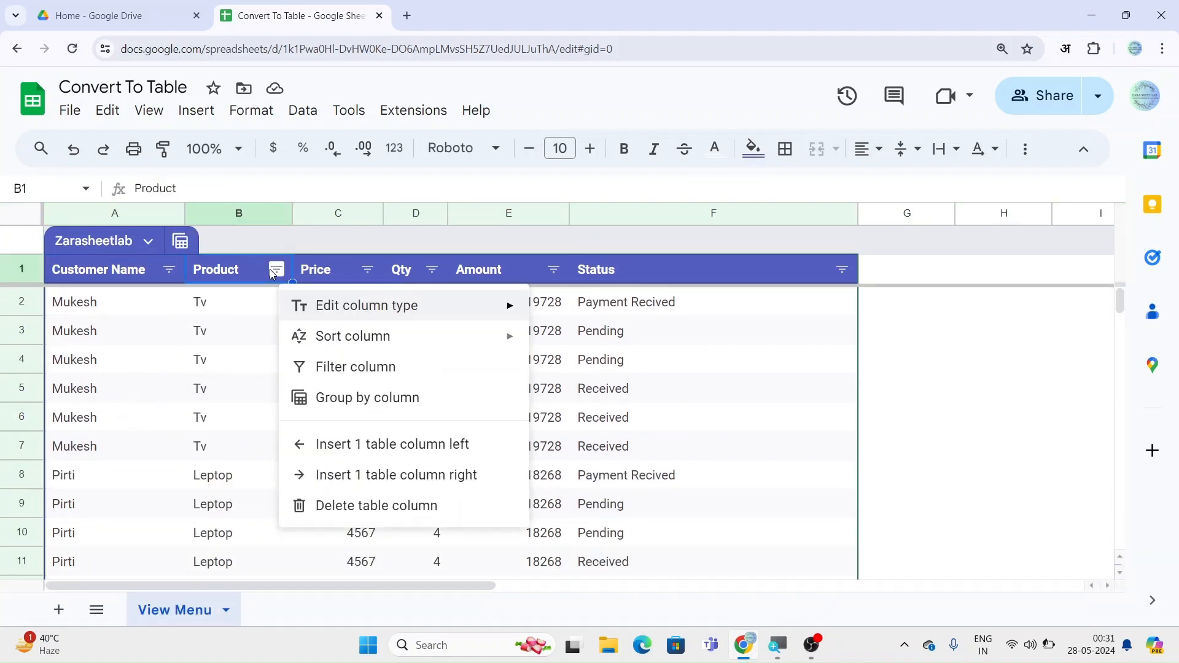
{"action": "left_click", "coordinate": [355, 400]}
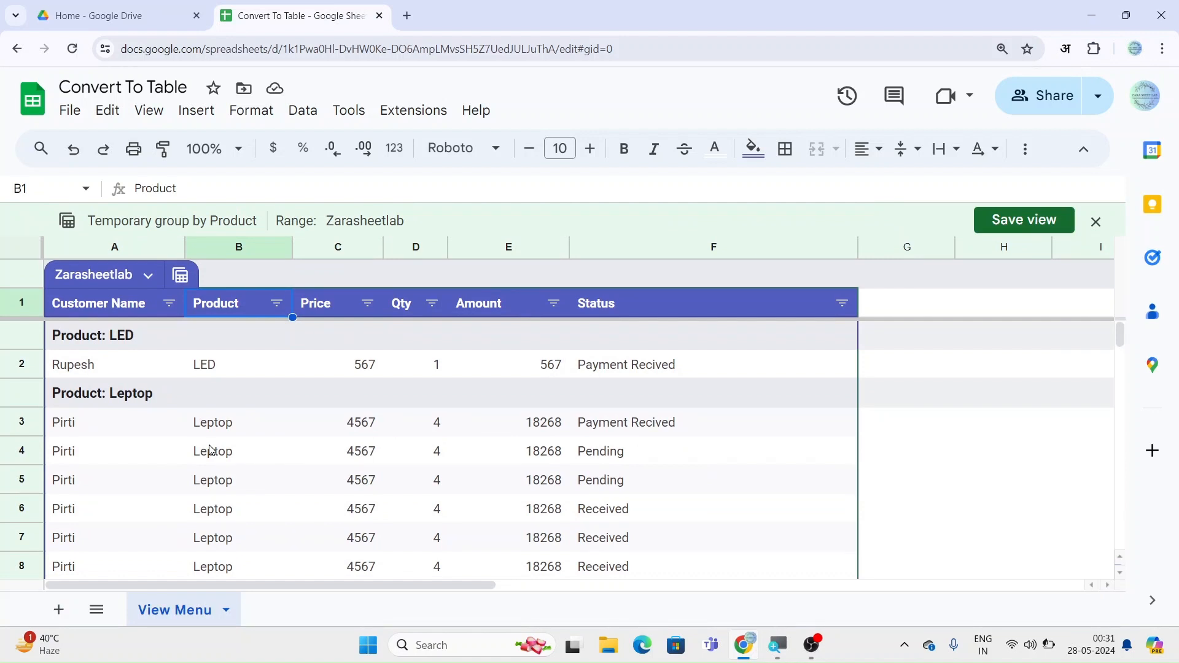
{"action": "left_click", "coordinate": [136, 540]}
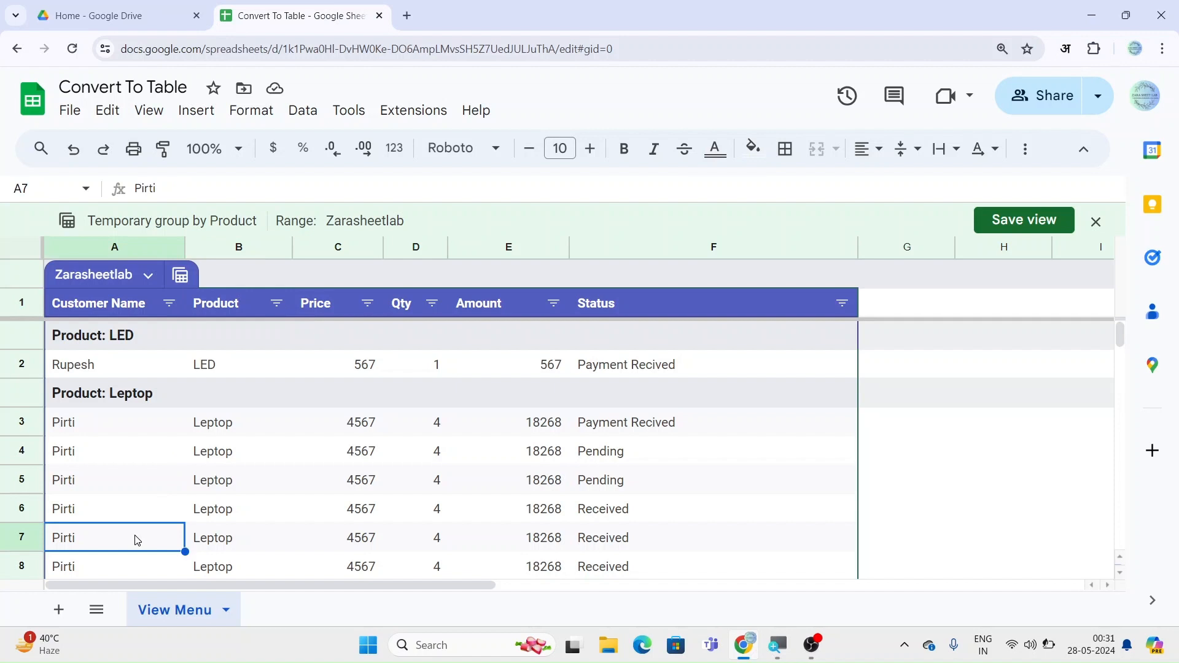
{"action": "scroll", "coordinate": [137, 540], "scroll_direction": "down", "scroll_amount": 3}
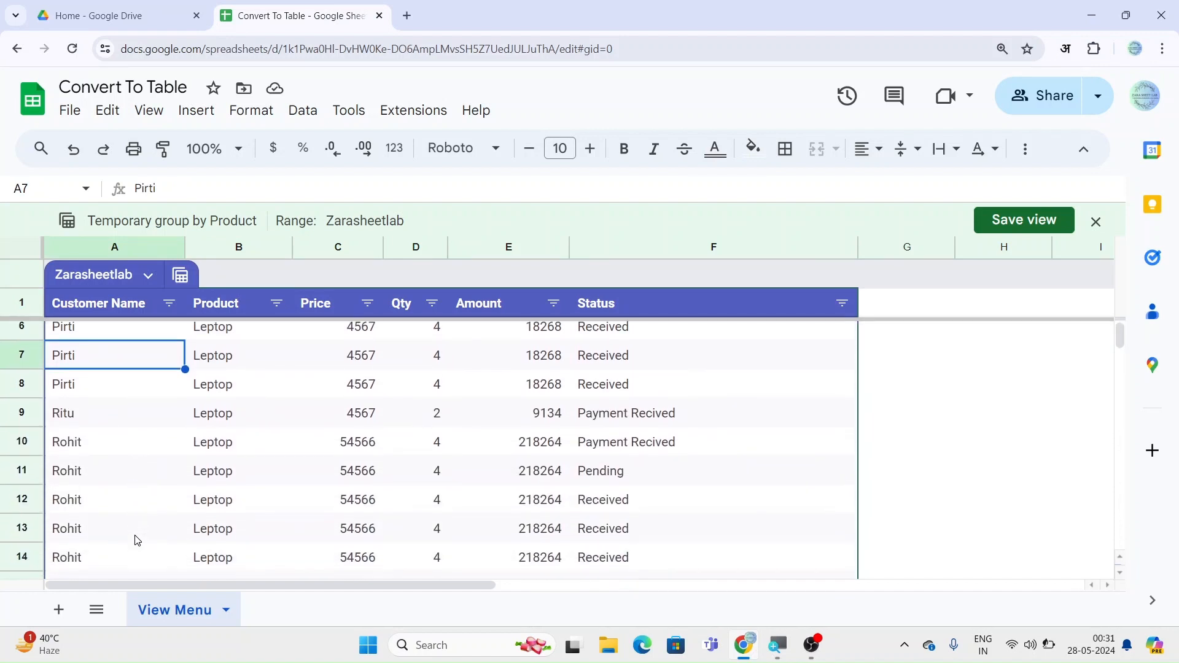
{"action": "scroll", "coordinate": [136, 540], "scroll_direction": "down", "scroll_amount": 5}
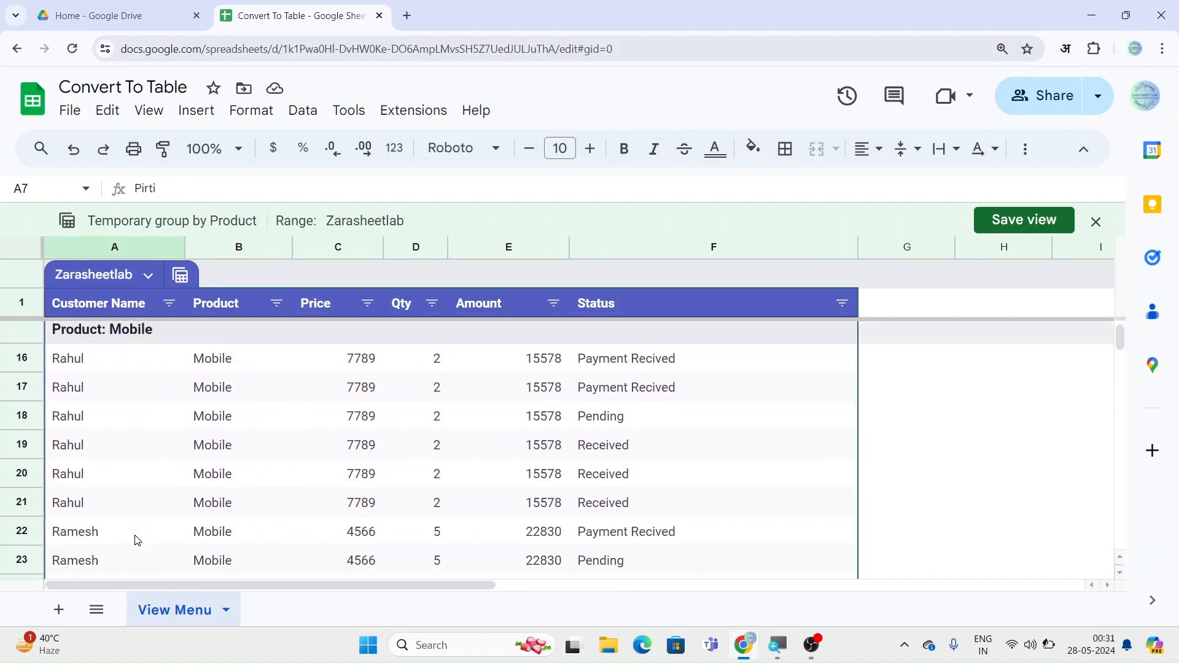
{"action": "scroll", "coordinate": [136, 540], "scroll_direction": "down", "scroll_amount": 5}
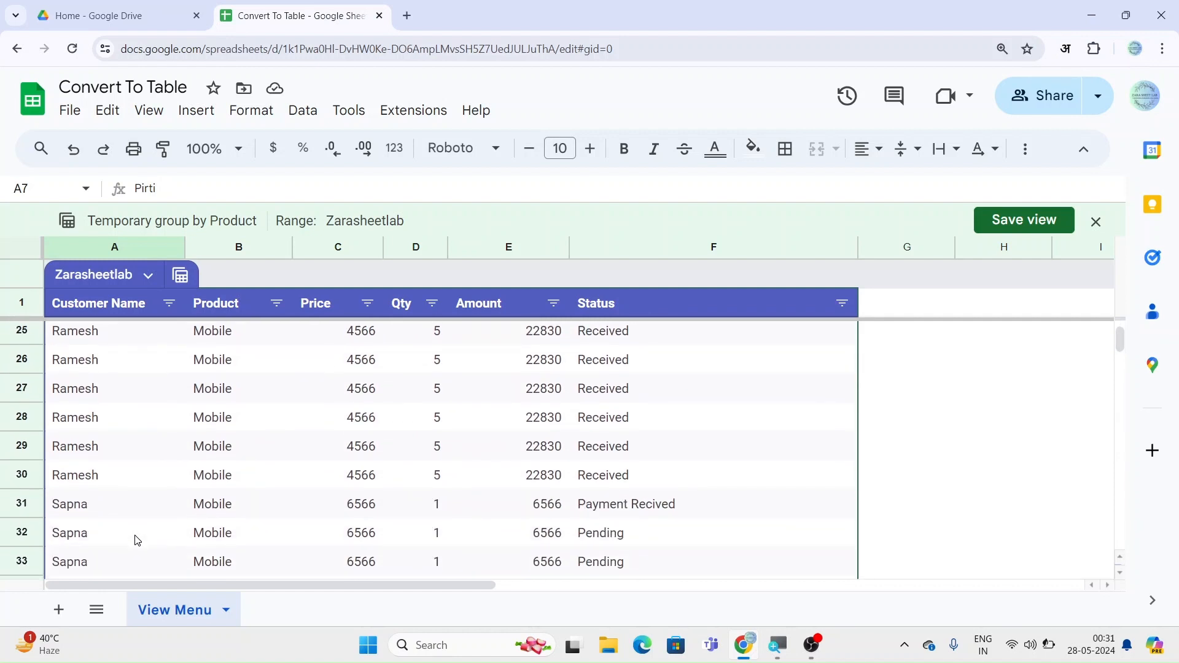
{"action": "scroll", "coordinate": [136, 540], "scroll_direction": "down", "scroll_amount": 5}
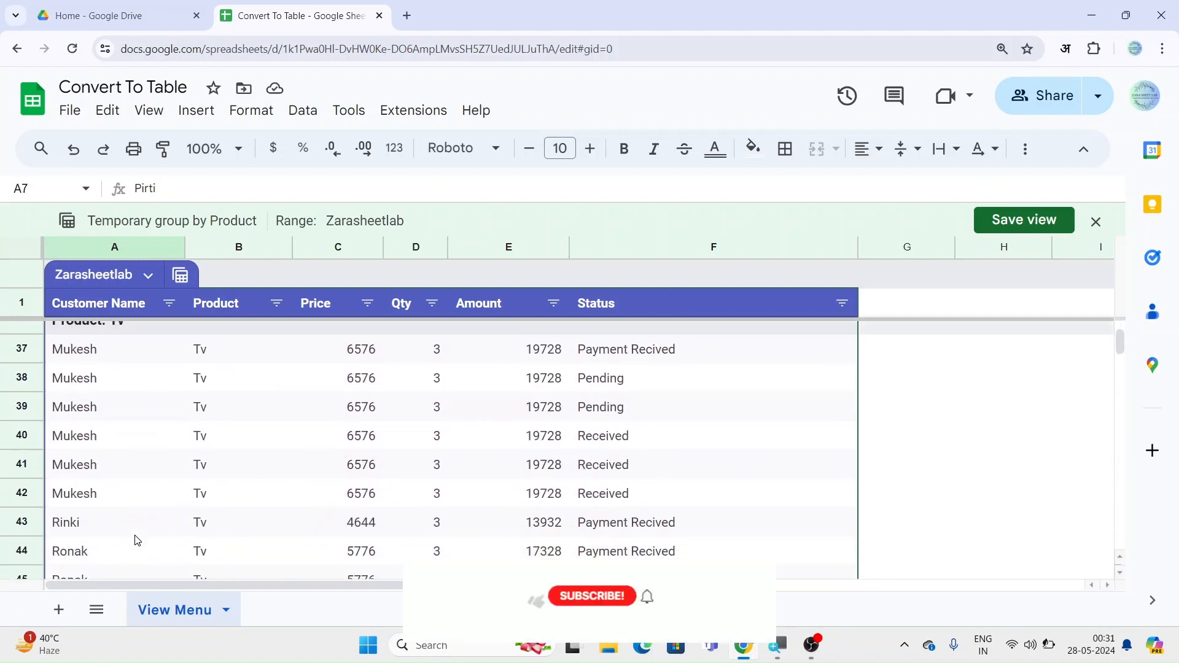
{"action": "scroll", "coordinate": [137, 540], "scroll_direction": "down", "scroll_amount": 5}
{"action": "scroll", "coordinate": [136, 540], "scroll_direction": "up", "scroll_amount": 15}
{"action": "scroll", "coordinate": [137, 540], "scroll_direction": "up", "scroll_amount": 3}
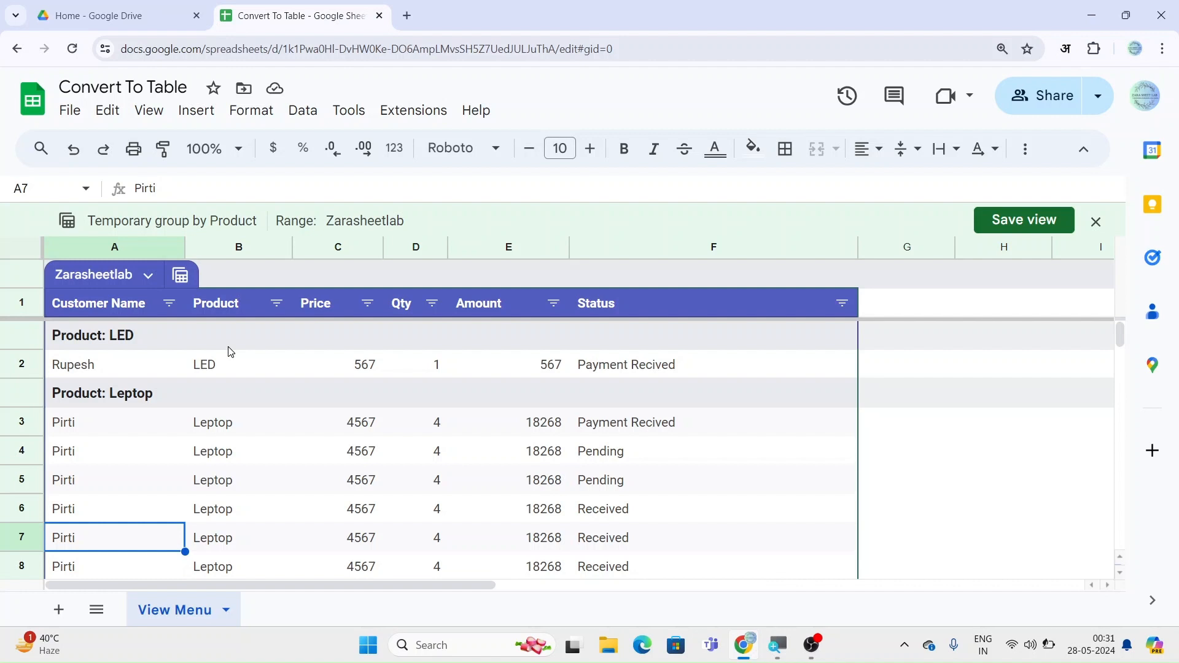
Step: Undo the Product grouping and group the table by the Customer Name column
{"action": "key", "text": "ctrl+z"}
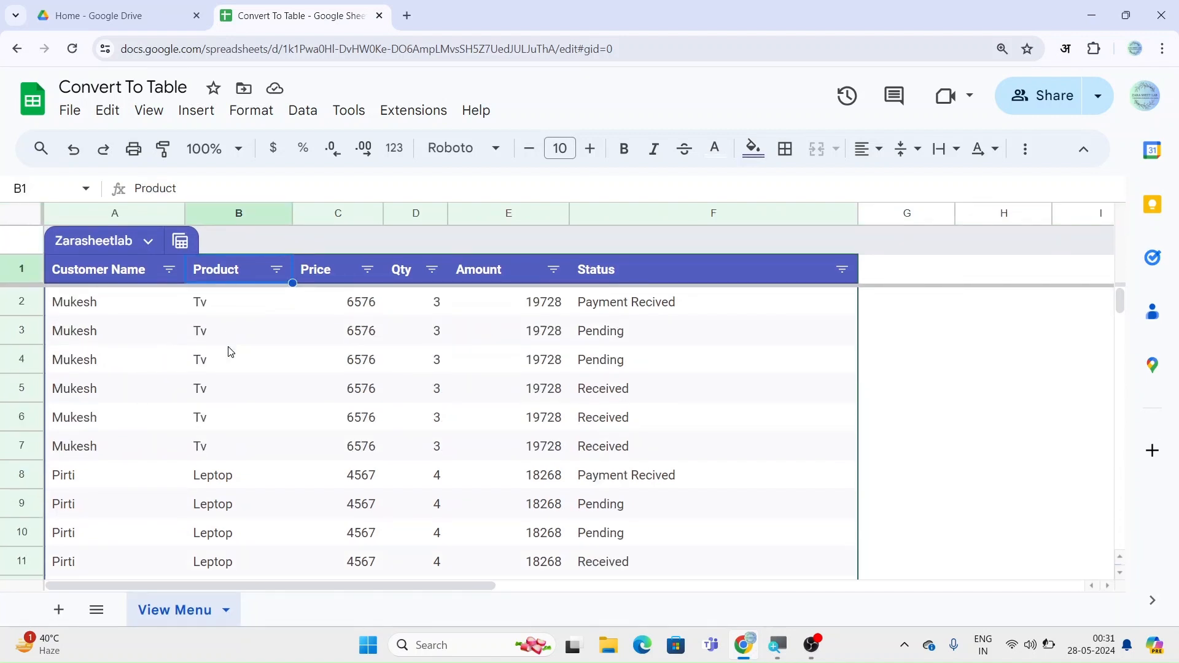
{"action": "left_click", "coordinate": [174, 275]}
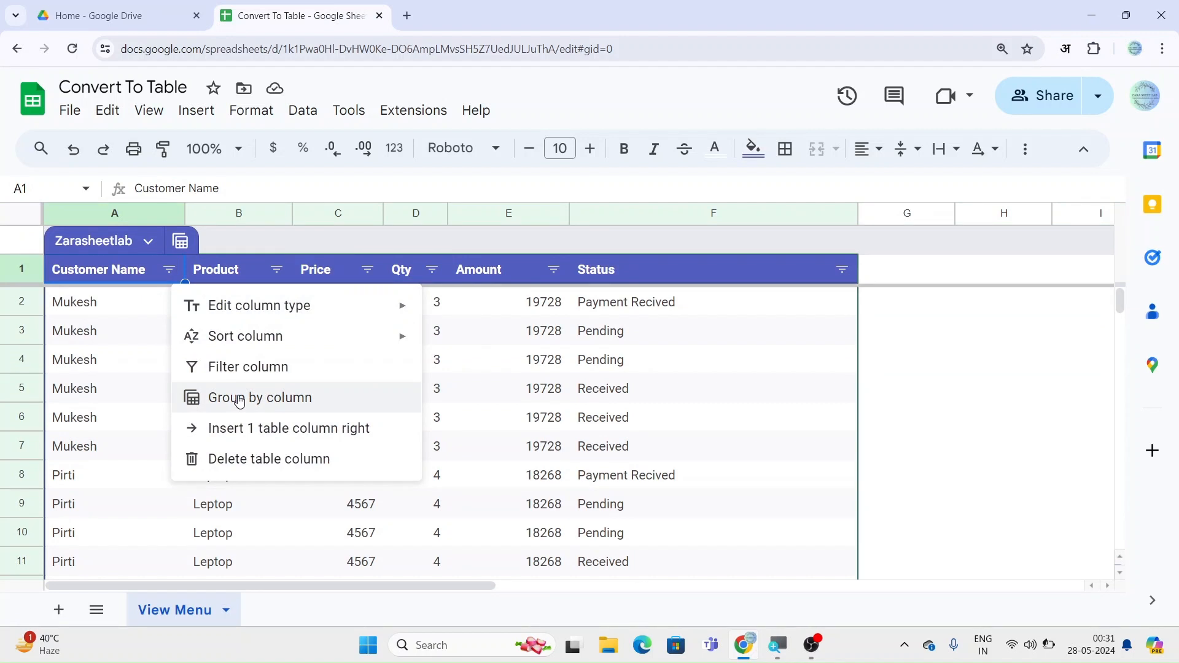
{"action": "left_click", "coordinate": [240, 399]}
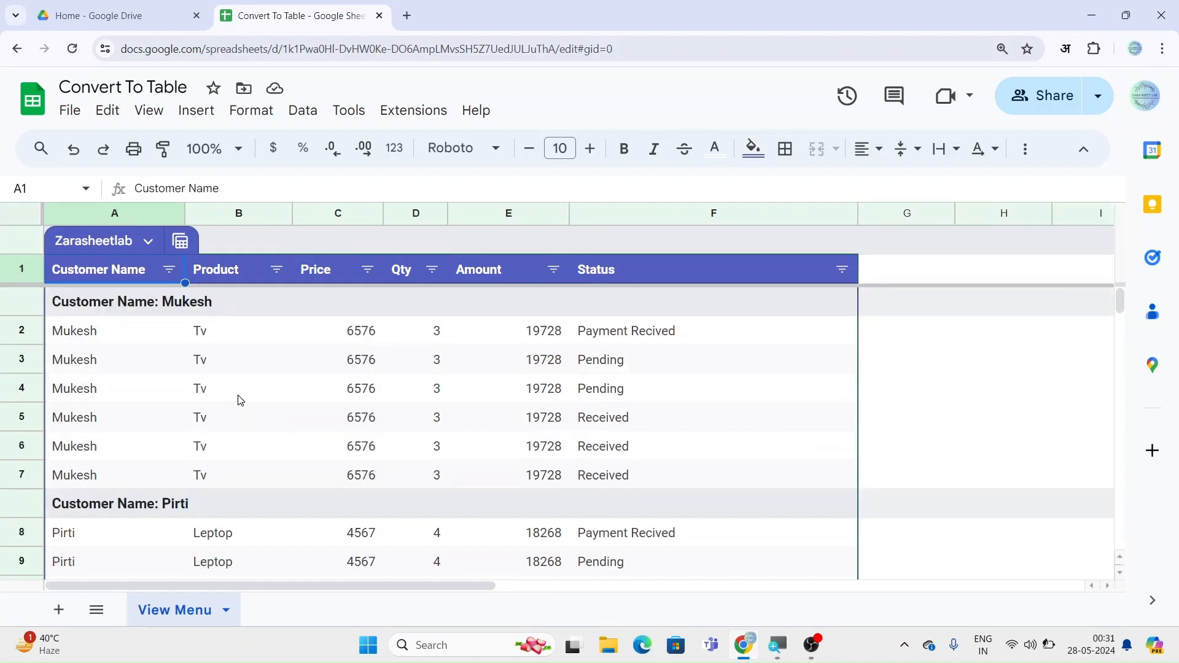
{"action": "left_click", "coordinate": [147, 376]}
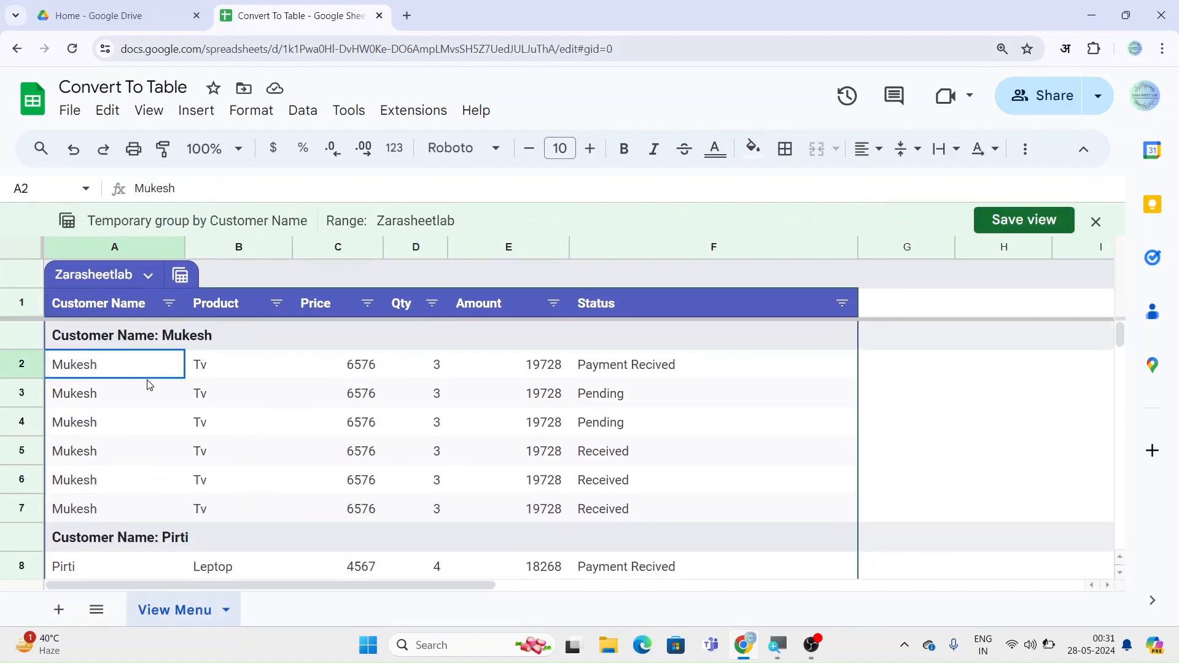
{"action": "left_click", "coordinate": [168, 304]}
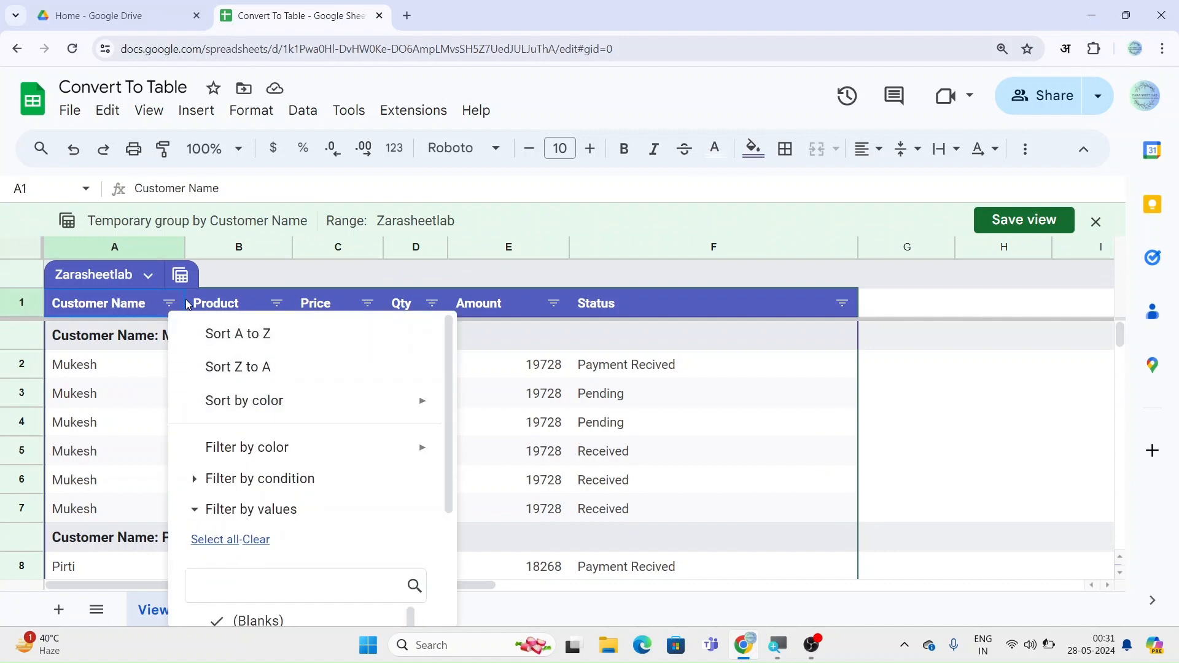
{"action": "left_click", "coordinate": [187, 304]}
{"action": "left_click", "coordinate": [174, 306]}
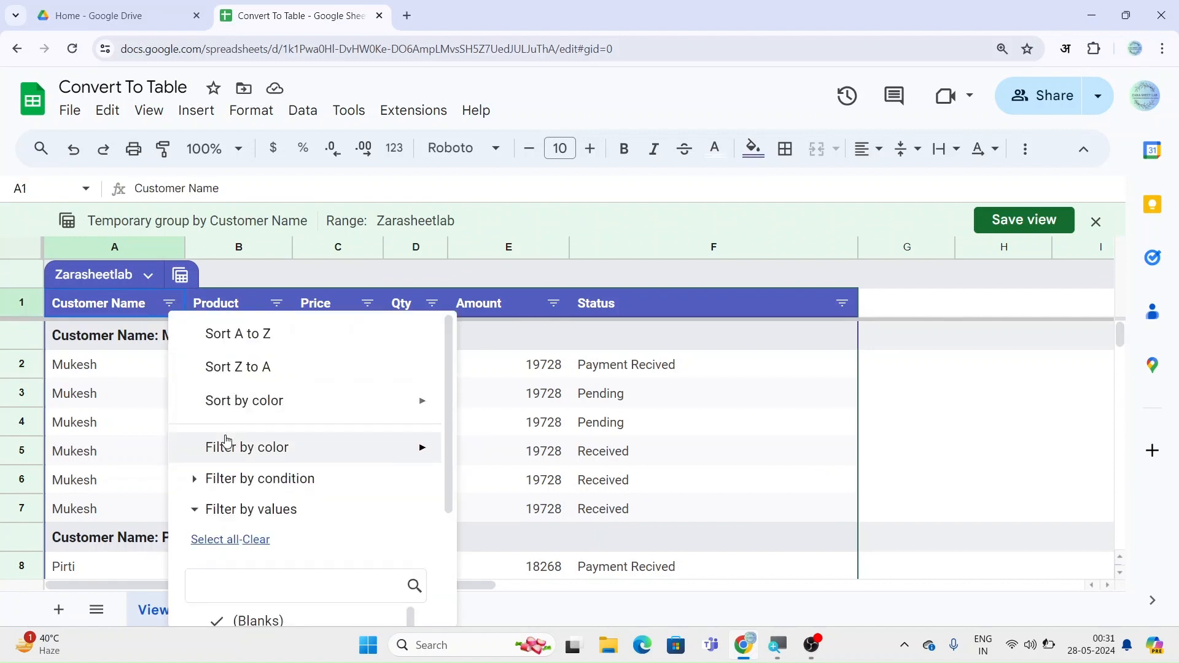
{"action": "scroll", "coordinate": [233, 443], "scroll_direction": "down", "scroll_amount": 3}
{"action": "left_click", "coordinate": [126, 448]}
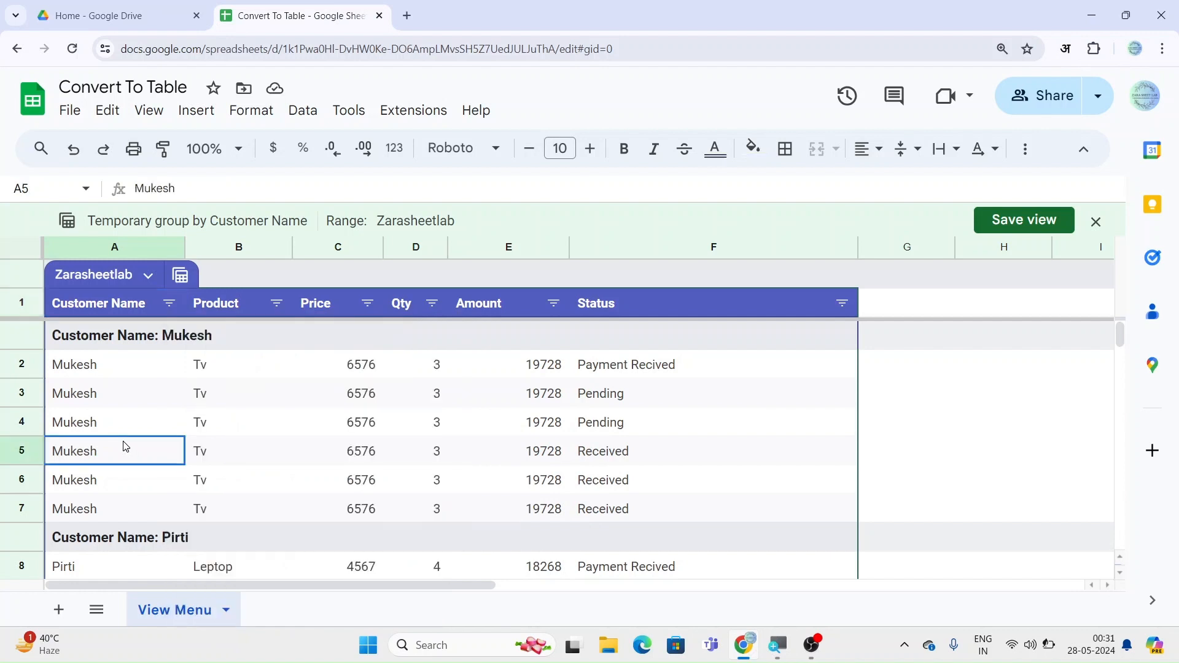
Step: Filter the Customer Name column by values so only the customer in rows 37 to 42 is shown
{"action": "left_click", "coordinate": [169, 304]}
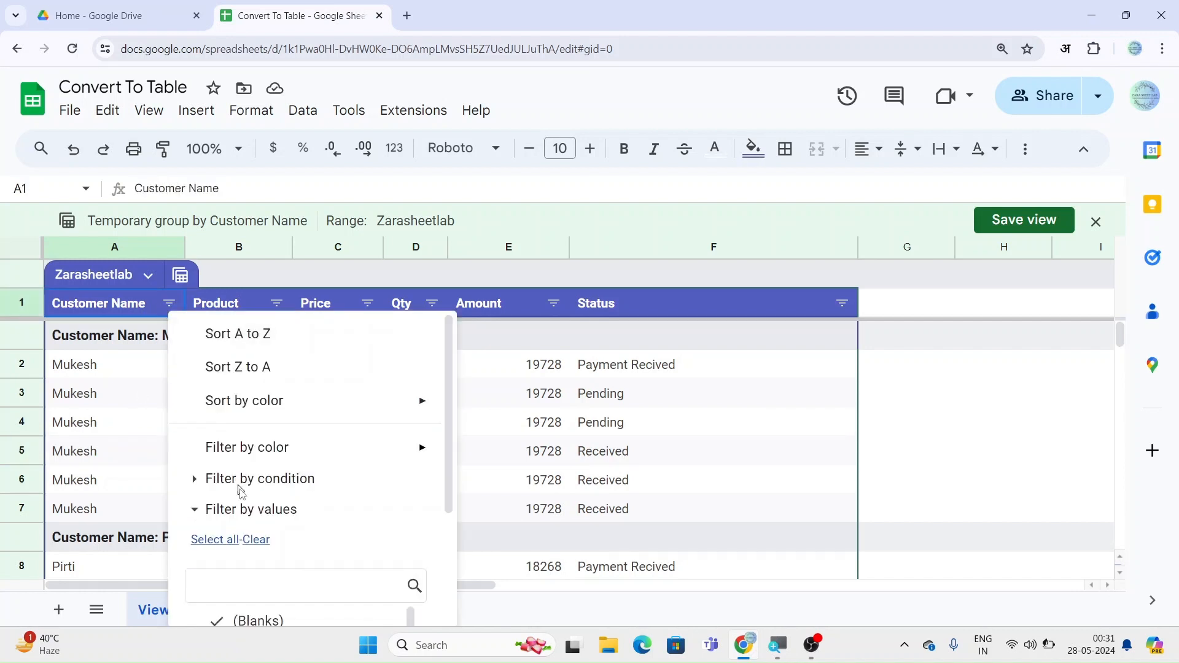
{"action": "scroll", "coordinate": [259, 538], "scroll_direction": "down", "scroll_amount": 1}
{"action": "left_click", "coordinate": [256, 473]}
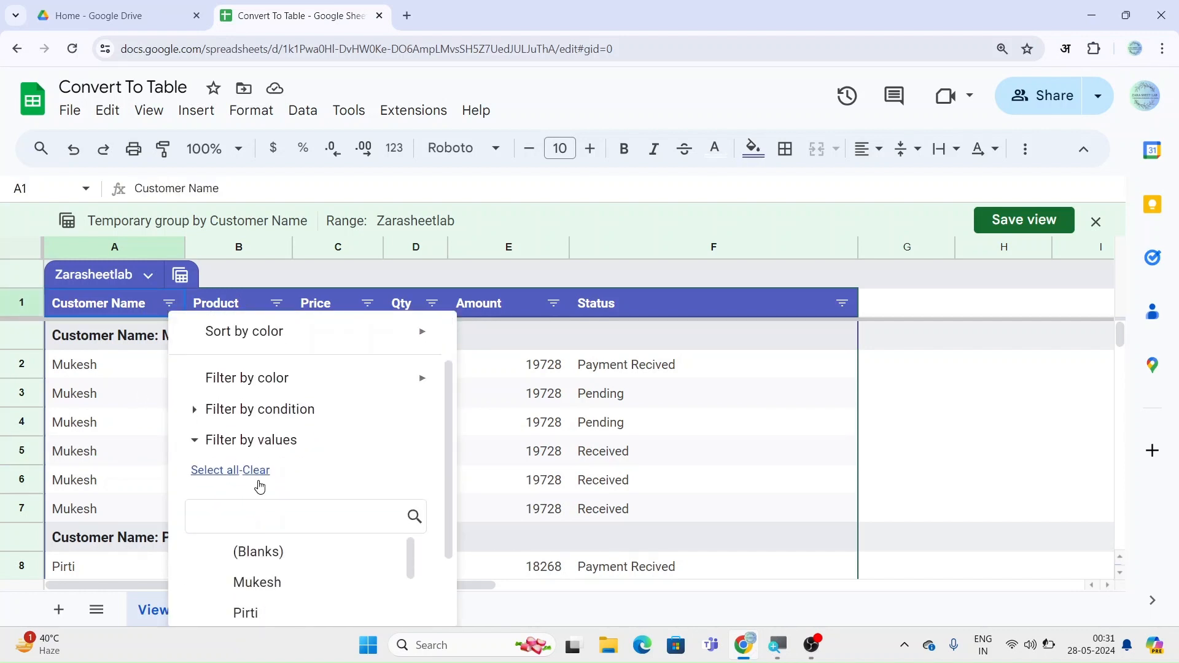
{"action": "scroll", "coordinate": [290, 589], "scroll_direction": "down", "scroll_amount": 4}
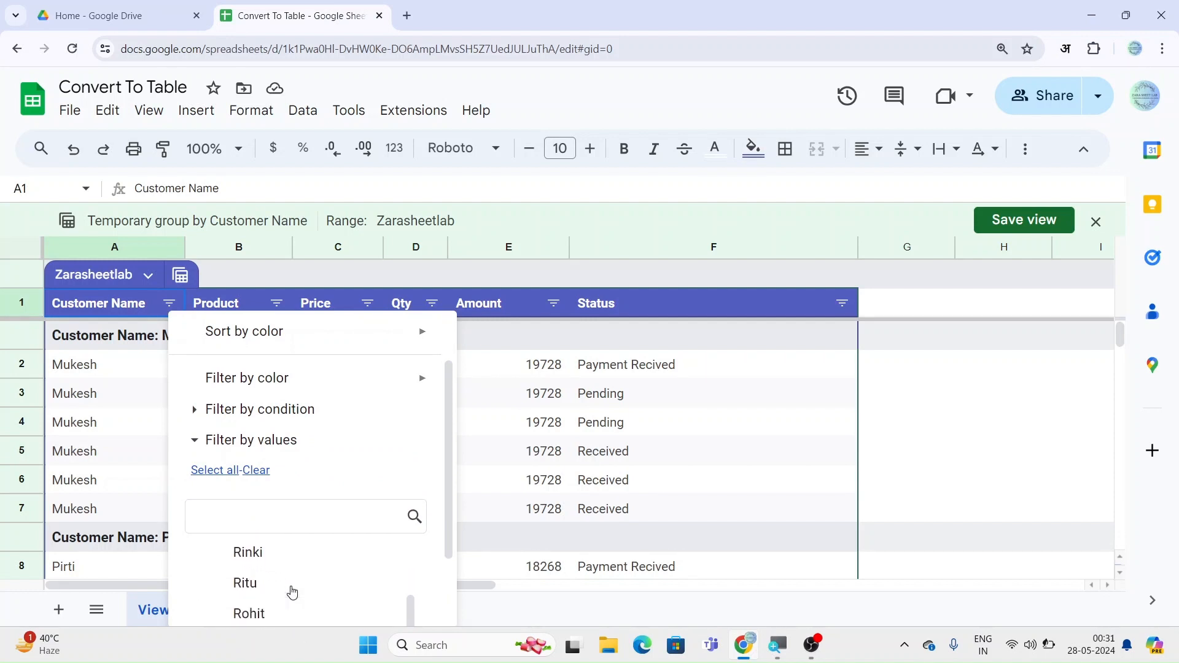
{"action": "left_click", "coordinate": [292, 592]}
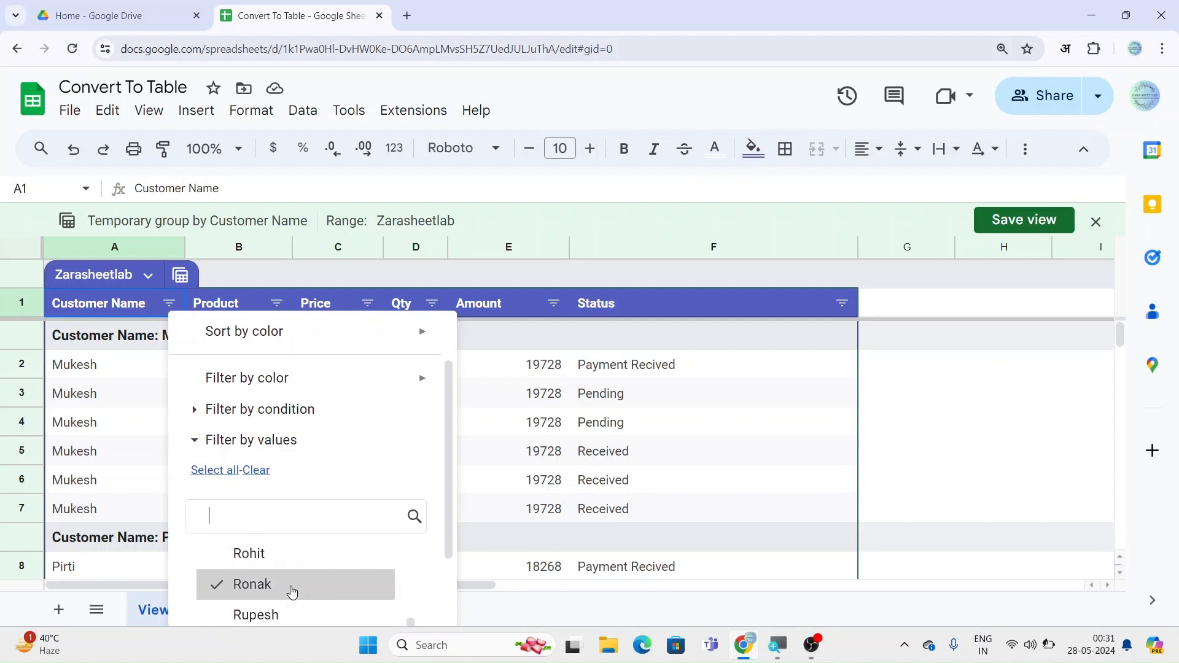
{"action": "scroll", "coordinate": [399, 583], "scroll_direction": "down", "scroll_amount": 1}
{"action": "scroll", "coordinate": [399, 582], "scroll_direction": "down", "scroll_amount": 1}
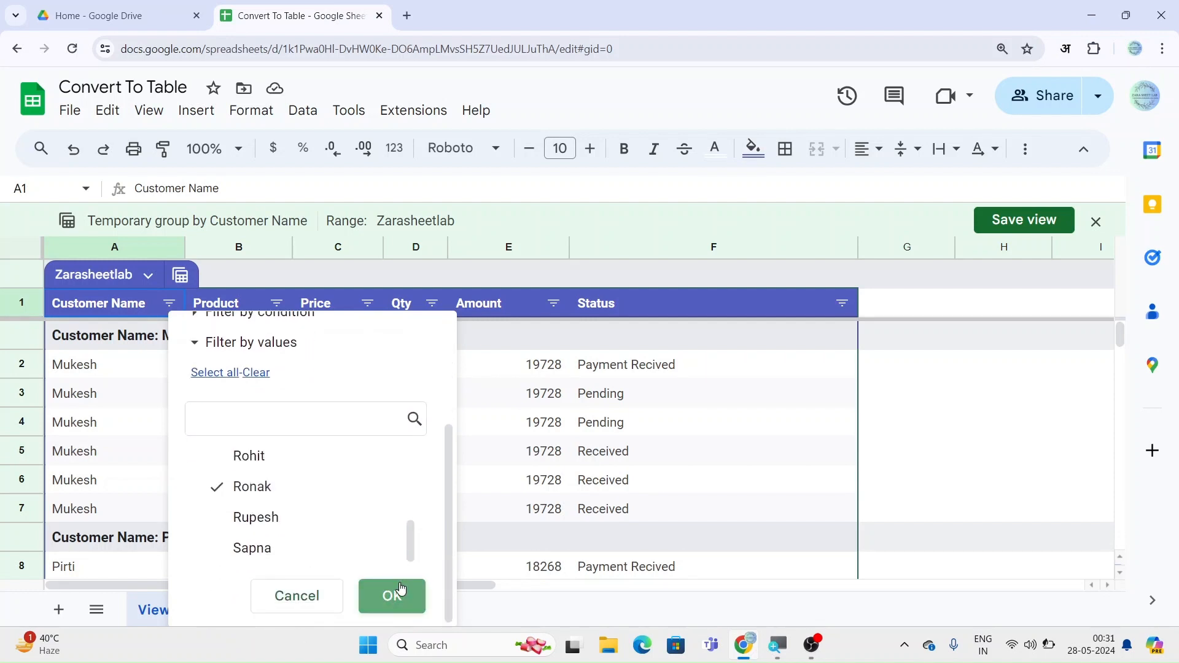
{"action": "left_click", "coordinate": [401, 588]}
{"action": "left_click", "coordinate": [274, 480]}
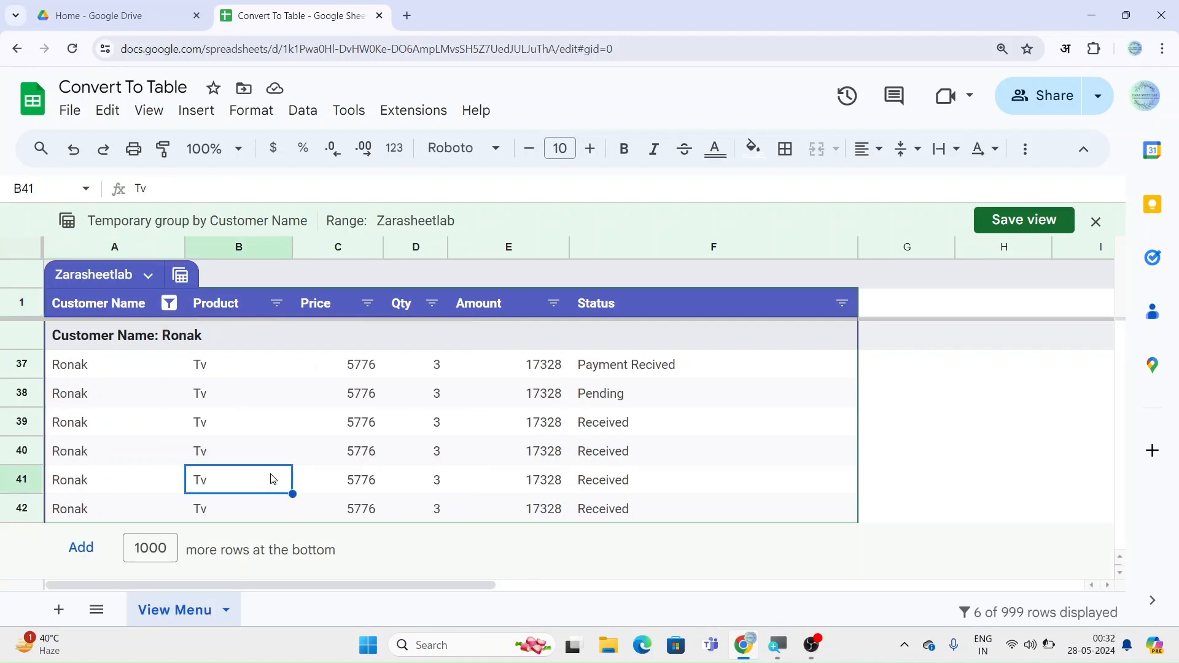
Step: Undo the Customer Name filter and the temporary grouping by Customer Name
{"action": "key", "text": "ctrl+z"}
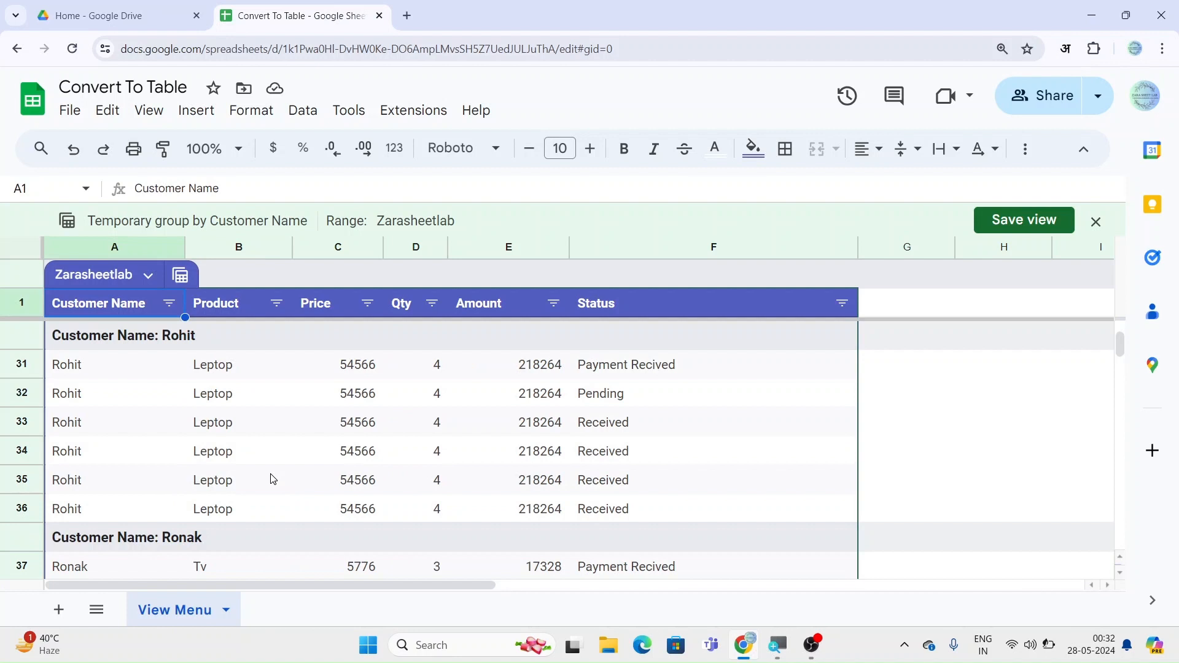
{"action": "key", "text": "ctrl+z"}
{"action": "left_click", "coordinate": [200, 342]}
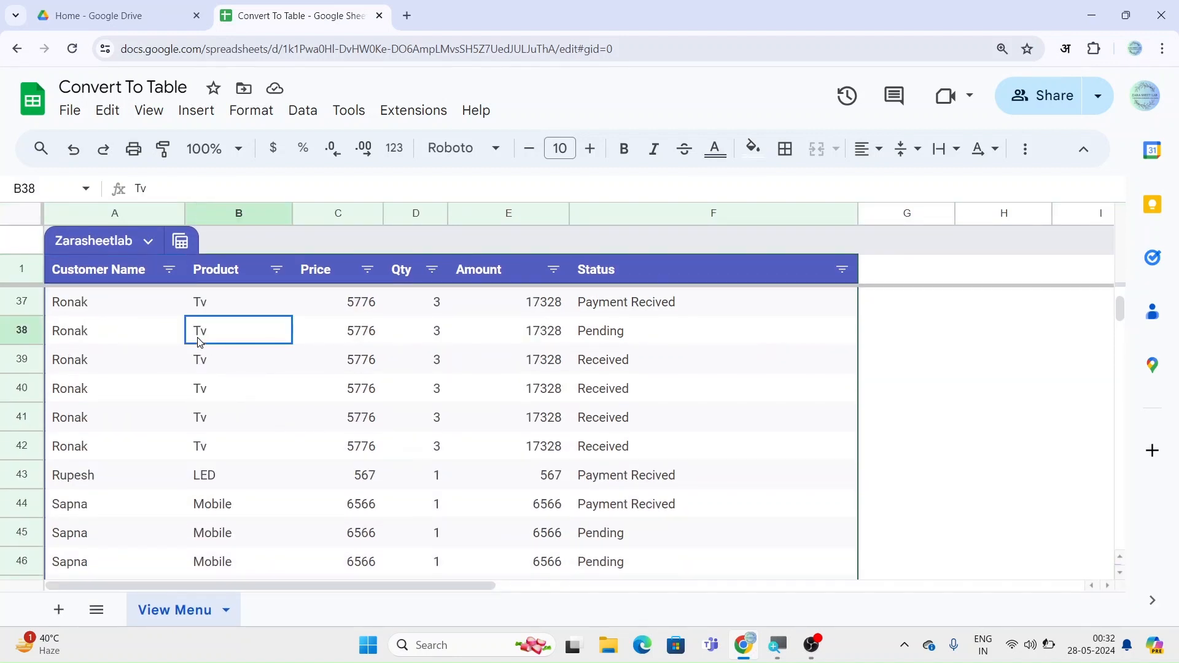
Step: Insert two empty table columns between the Product and Price columns
{"action": "left_click", "coordinate": [170, 269]}
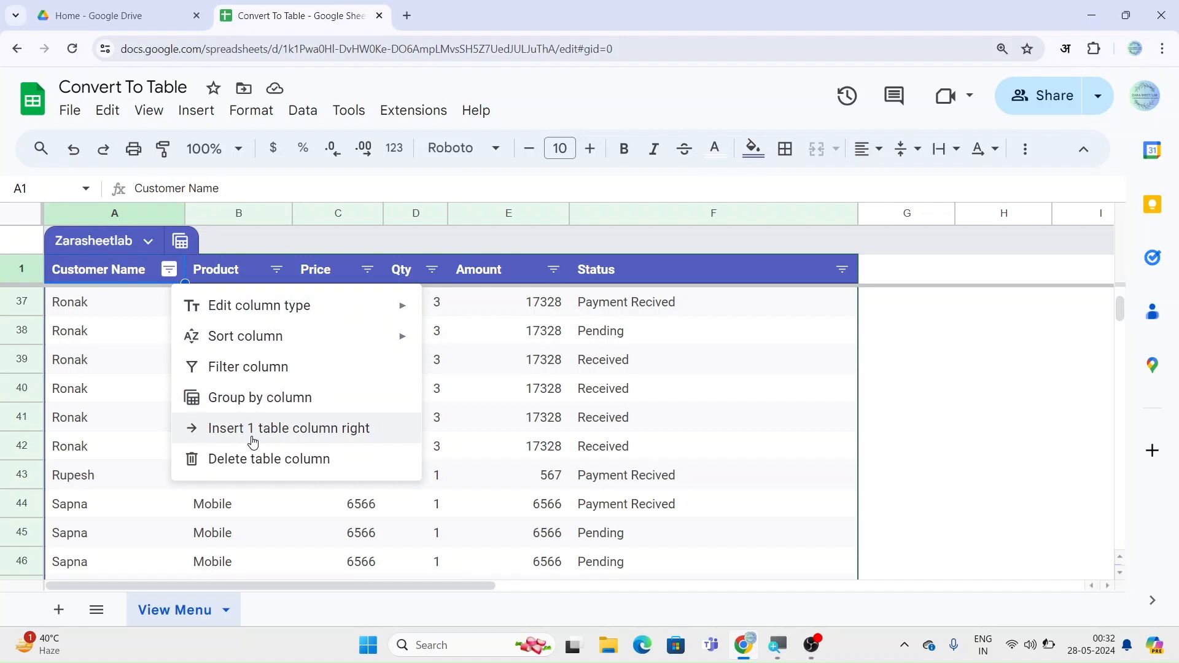
{"action": "left_click", "coordinate": [375, 276]}
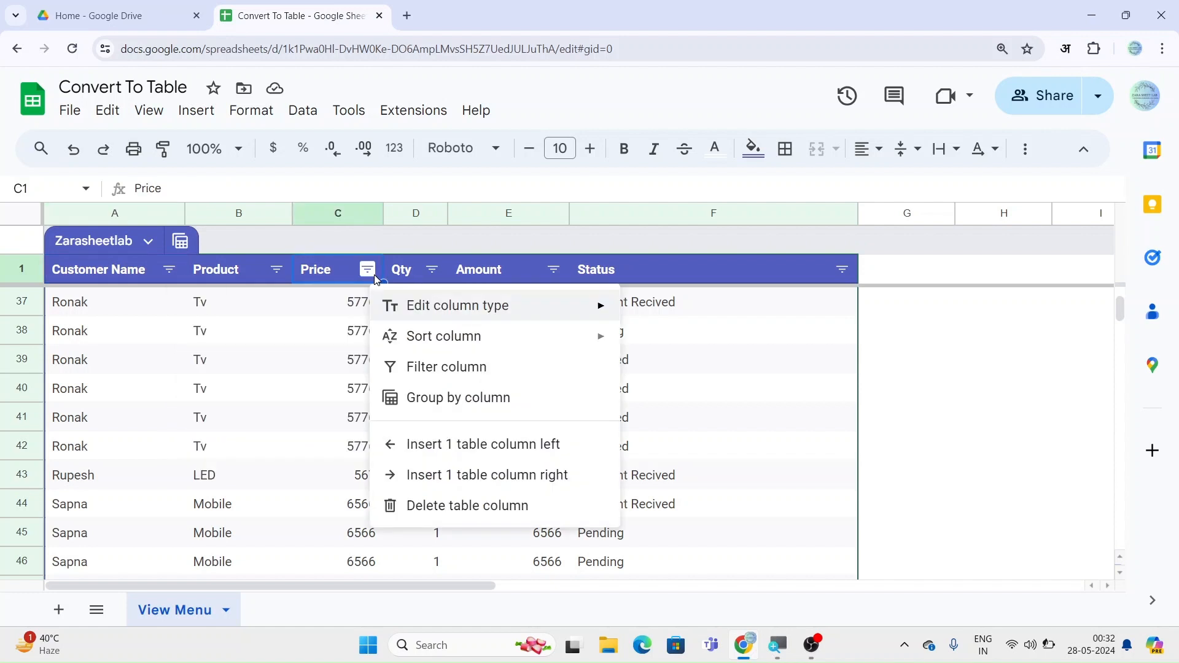
{"action": "left_click", "coordinate": [450, 441]}
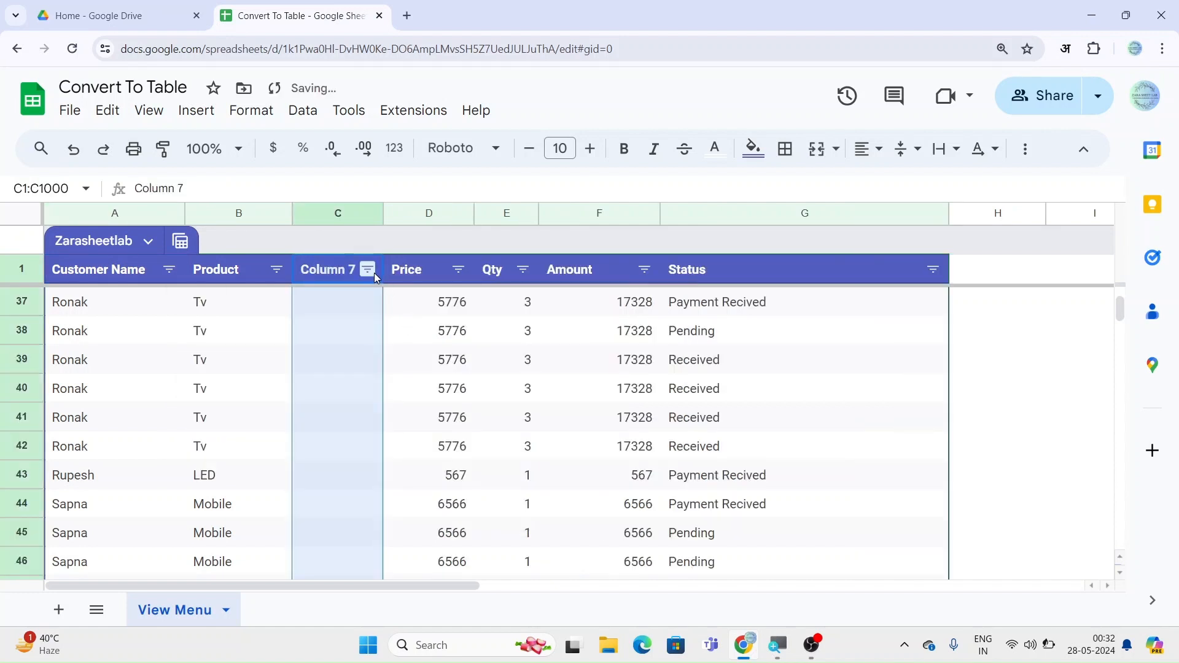
{"action": "left_click", "coordinate": [374, 275]}
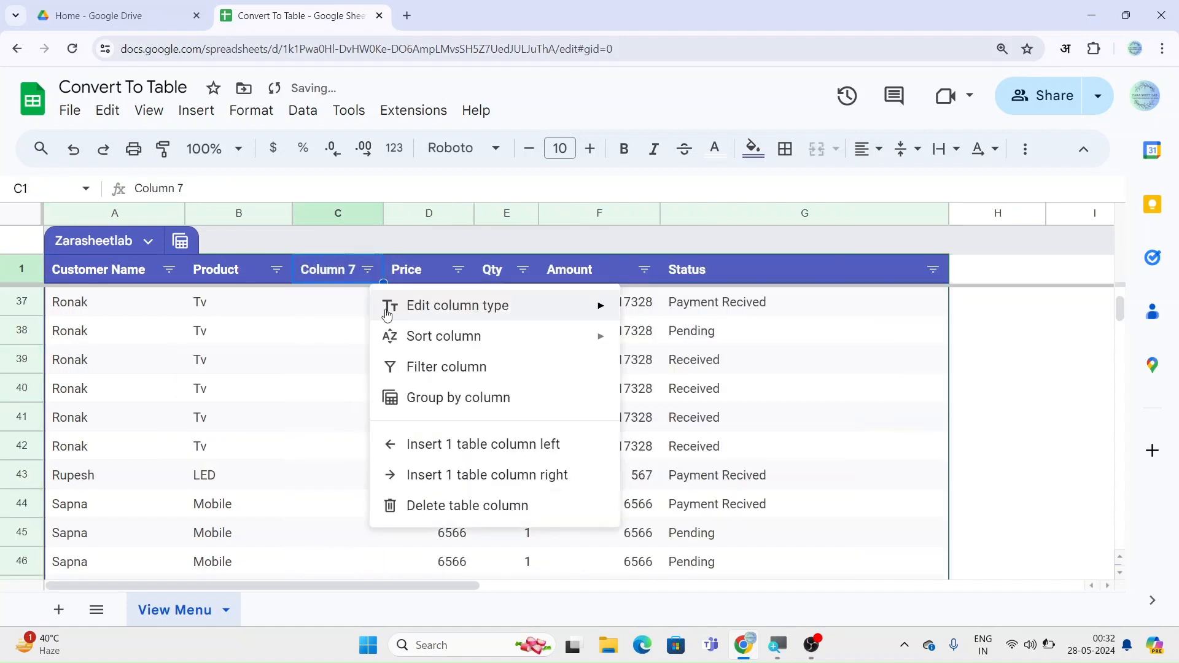
{"action": "left_click", "coordinate": [467, 456]}
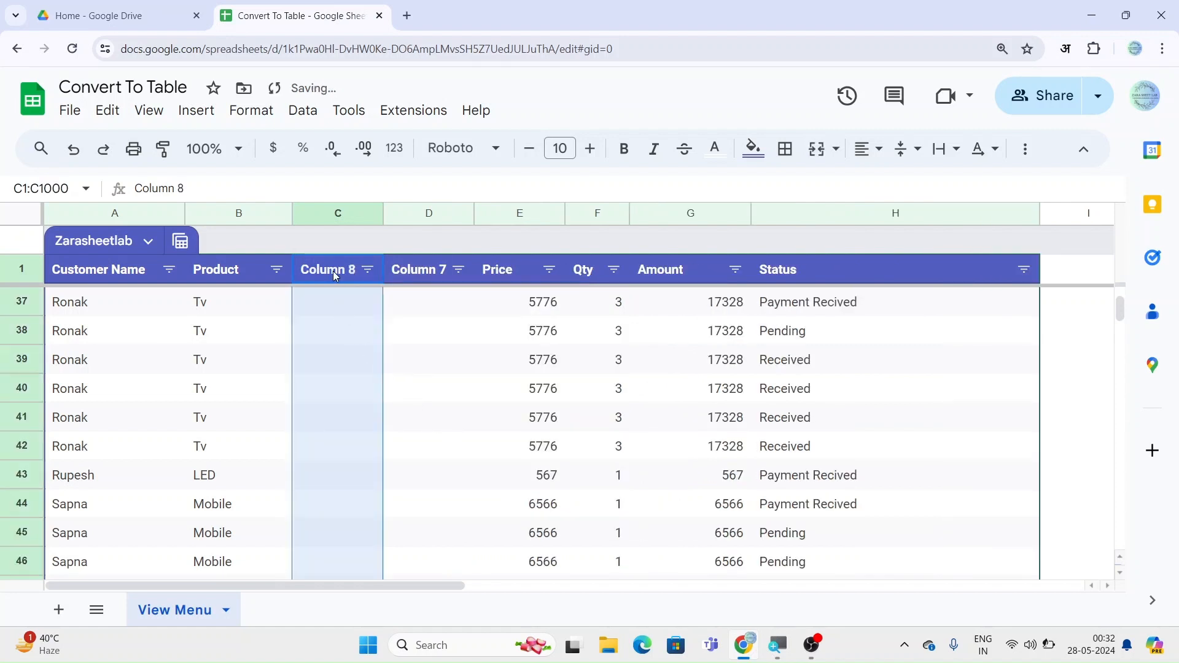
Step: Delete both empty table columns between Product and Price
{"action": "left_click", "coordinate": [368, 270]}
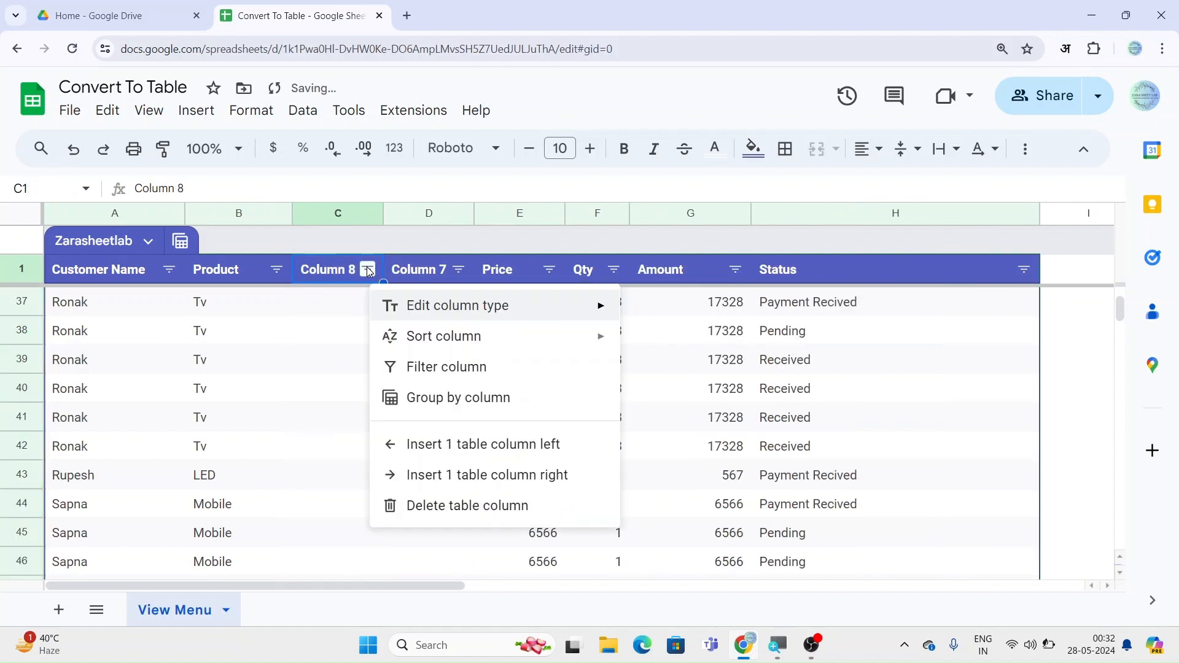
{"action": "left_click", "coordinate": [446, 506]}
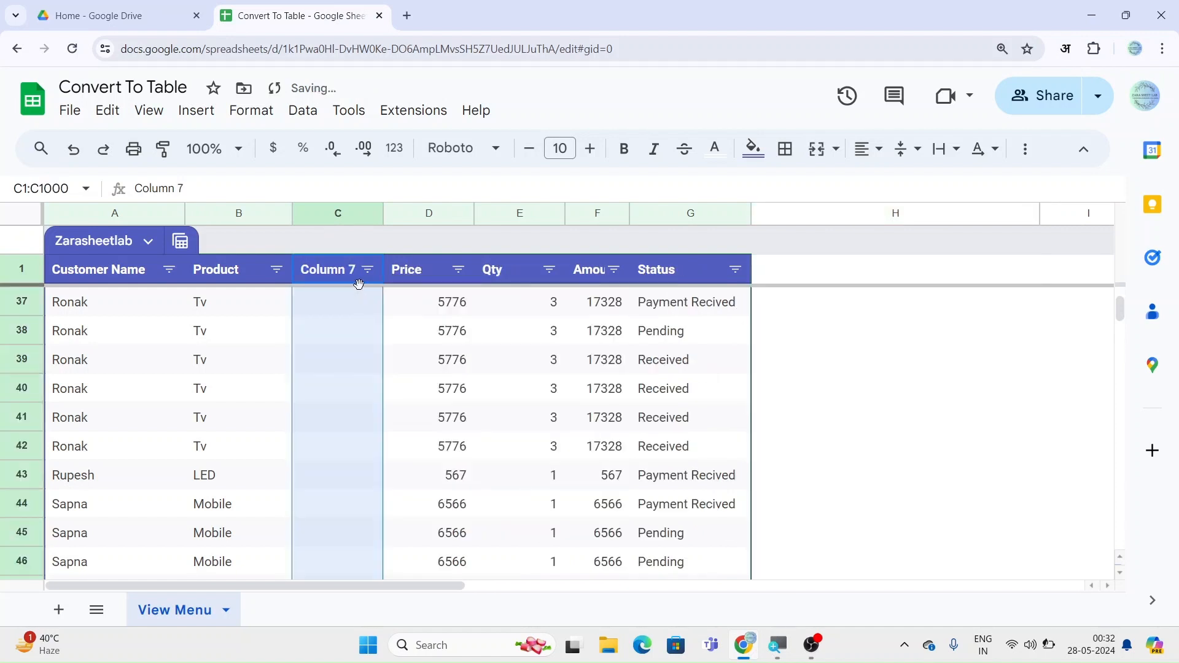
{"action": "left_click", "coordinate": [367, 273]}
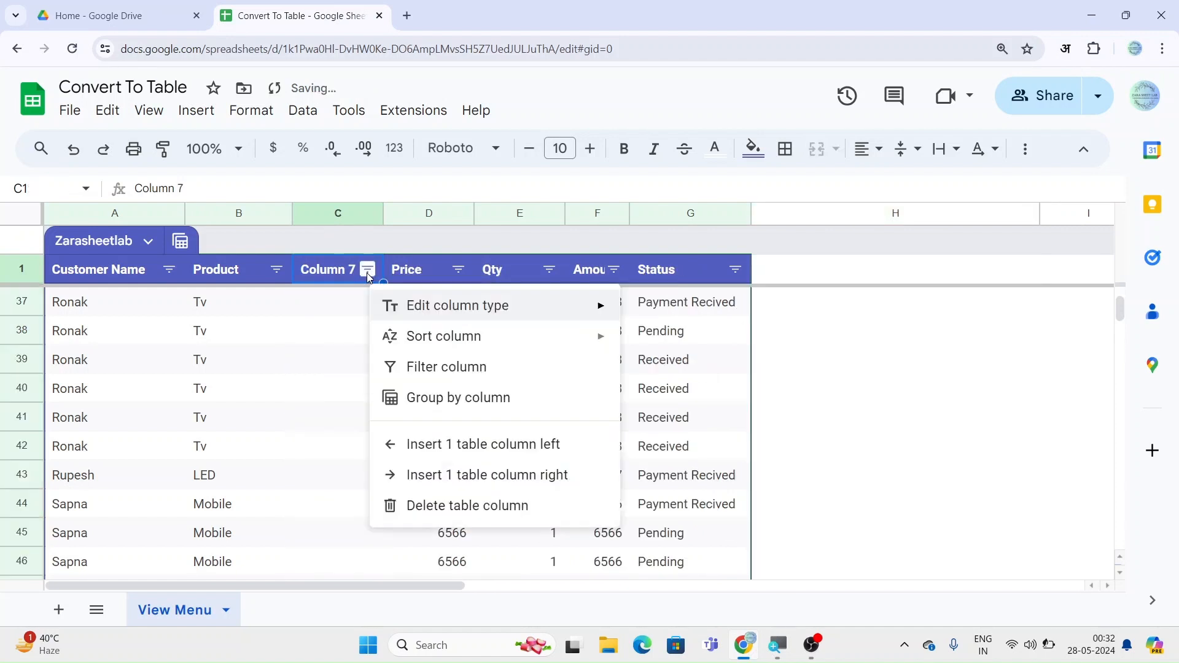
{"action": "left_click", "coordinate": [456, 507]}
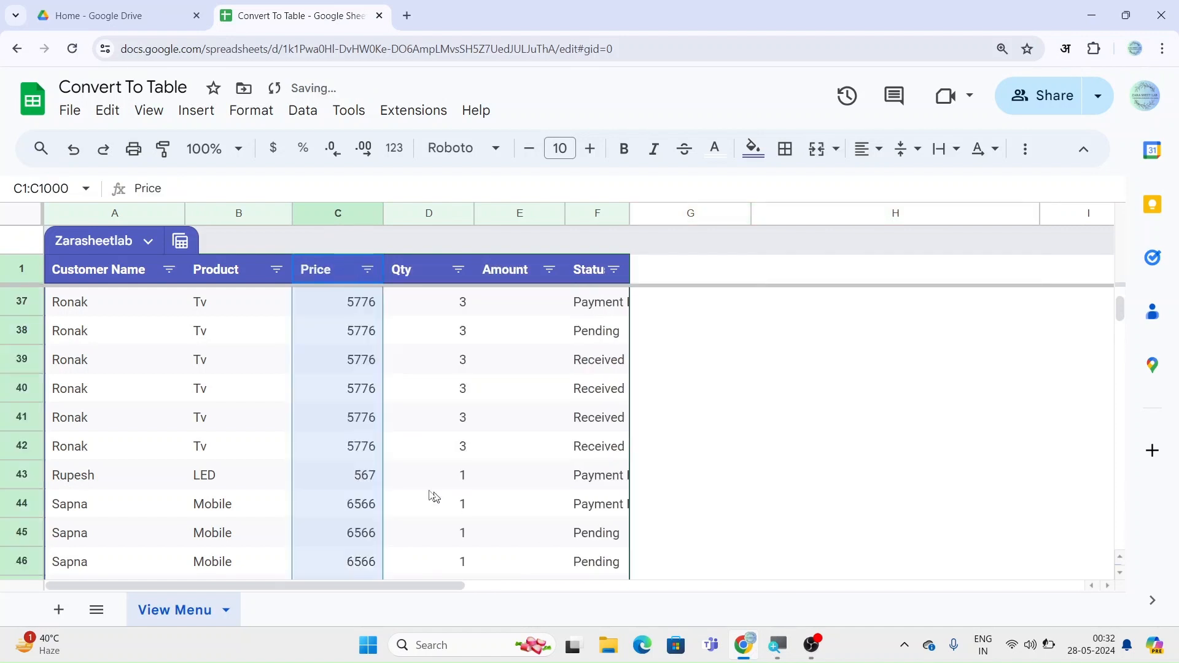
{"action": "left_click", "coordinate": [263, 364]}
Step: Create a group-by view of the table on Customer Name and look through the customer groups
{"action": "left_click", "coordinate": [169, 270]}
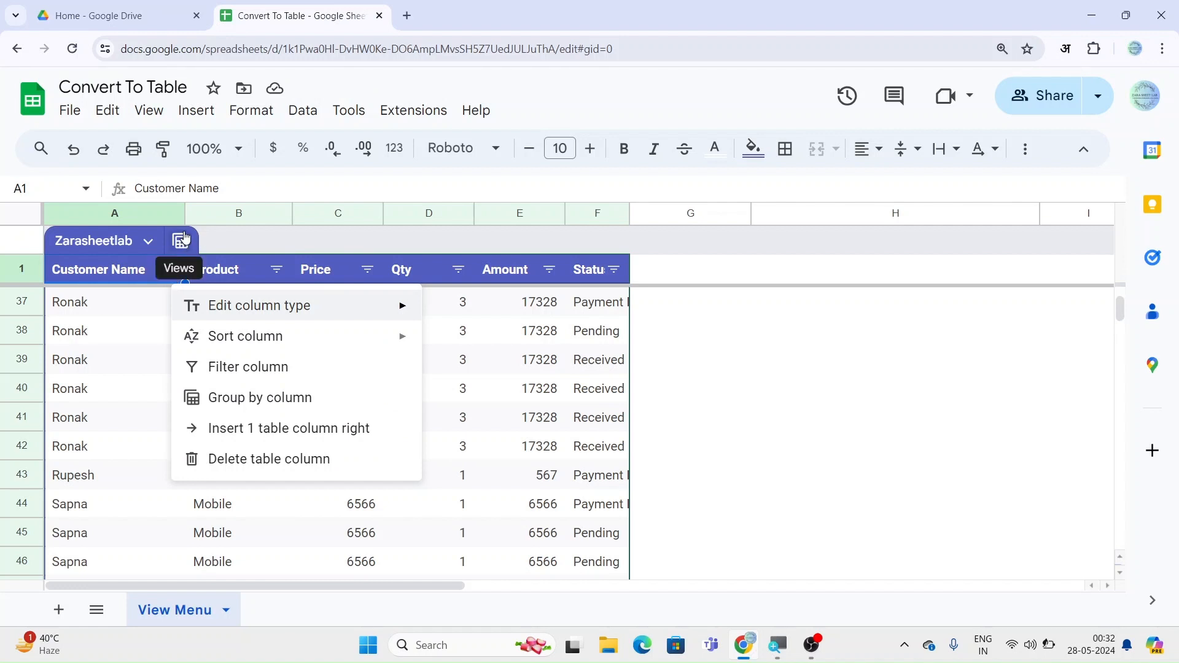
{"action": "left_click", "coordinate": [214, 241]}
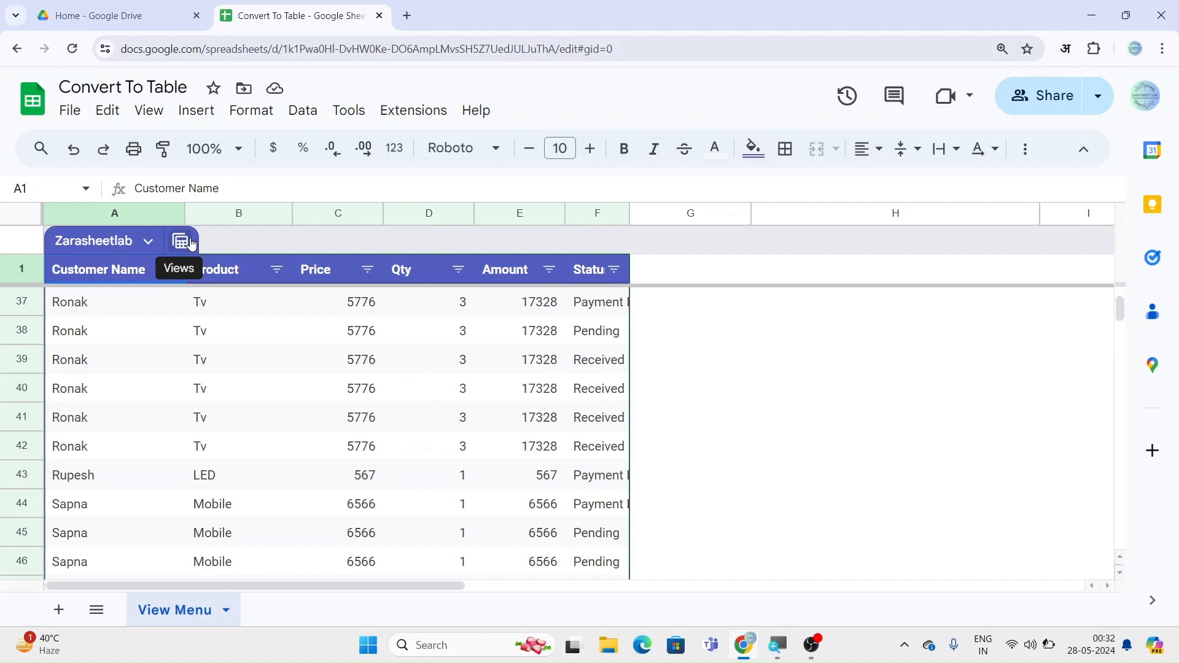
{"action": "left_click", "coordinate": [191, 244]}
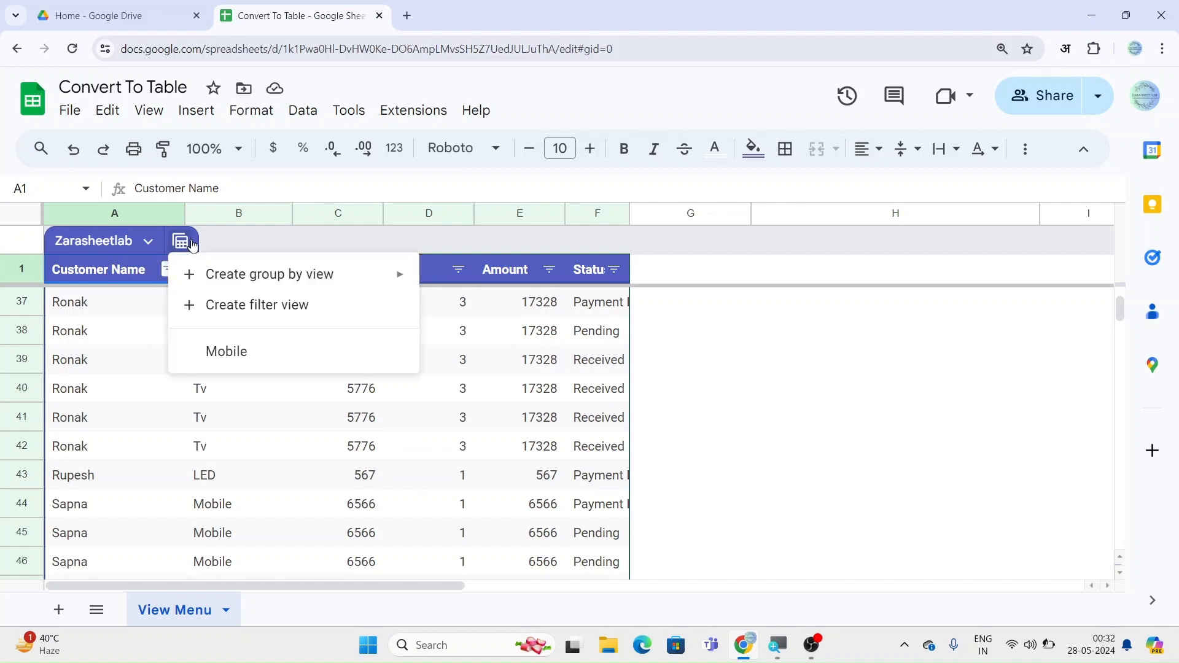
{"action": "mouse_move", "coordinate": [221, 277]}
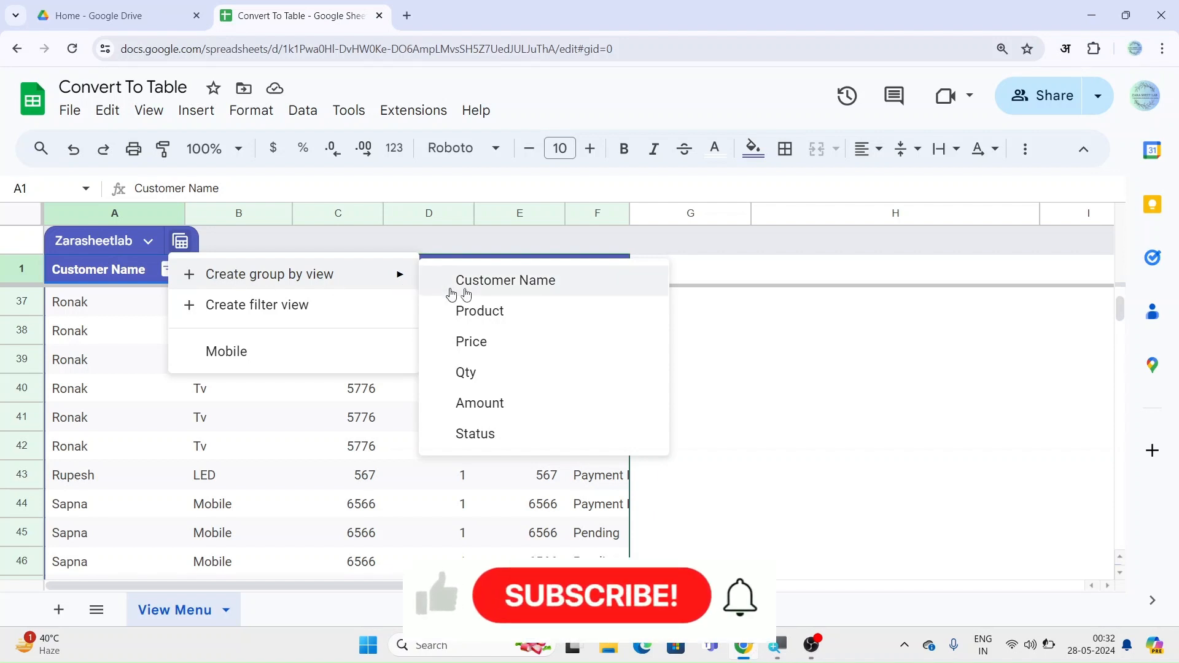
{"action": "left_click", "coordinate": [507, 288]}
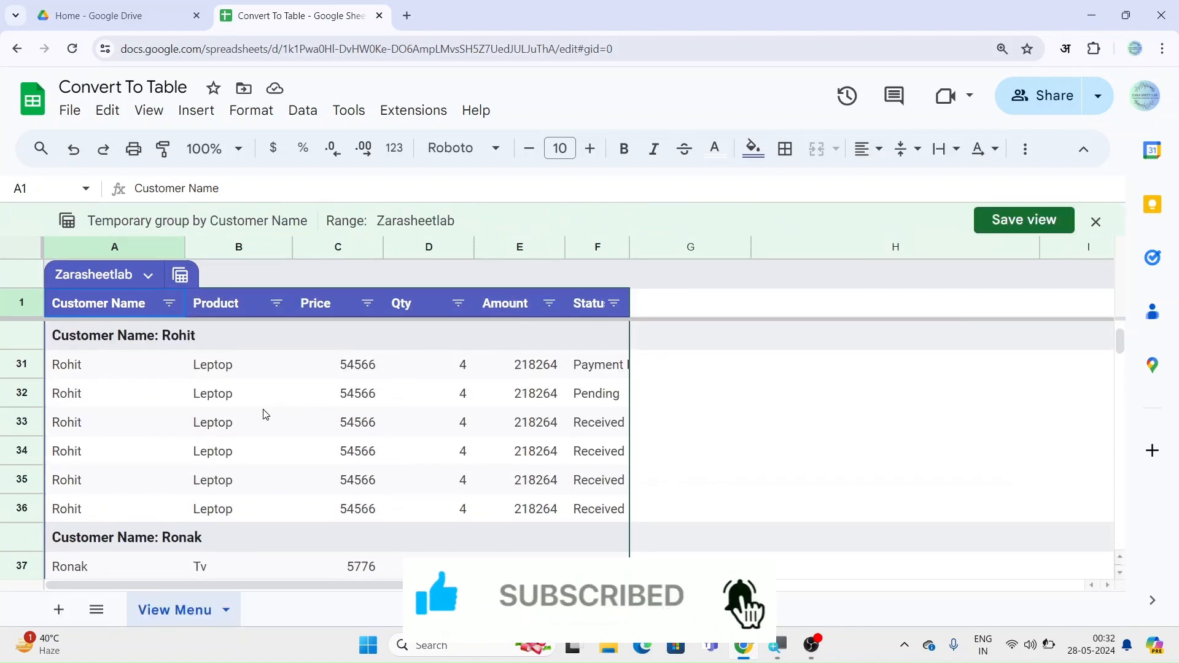
{"action": "scroll", "coordinate": [265, 415], "scroll_direction": "down", "scroll_amount": 3}
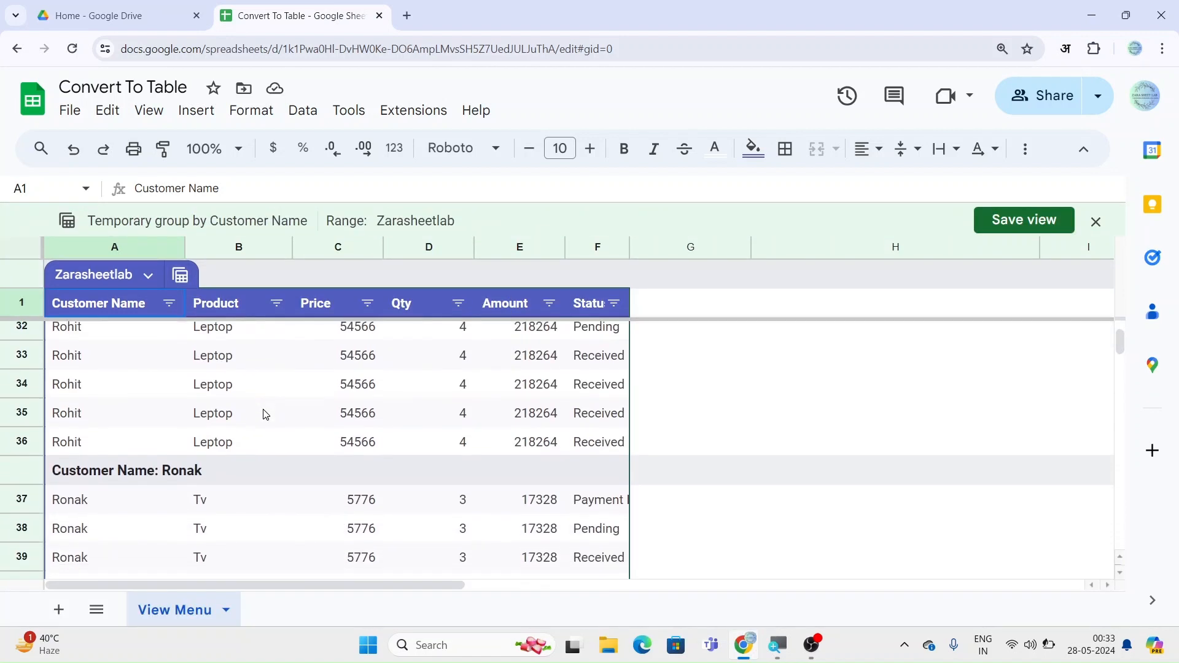
{"action": "scroll", "coordinate": [266, 415], "scroll_direction": "down", "scroll_amount": 3}
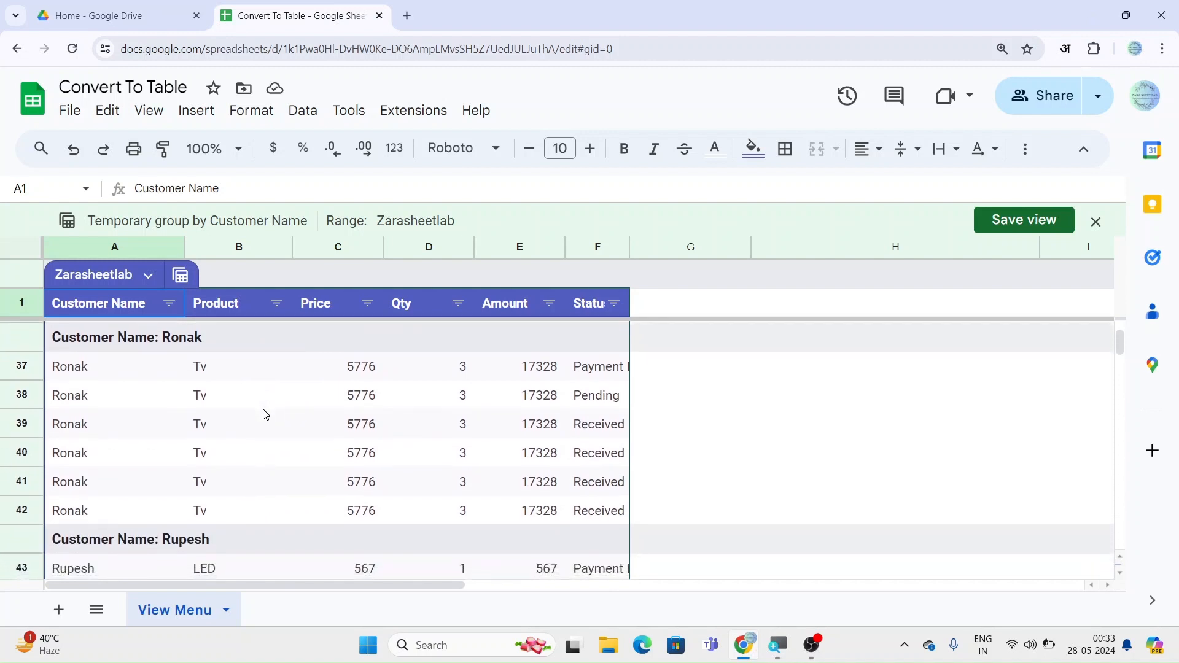
{"action": "scroll", "coordinate": [265, 414], "scroll_direction": "down", "scroll_amount": 5}
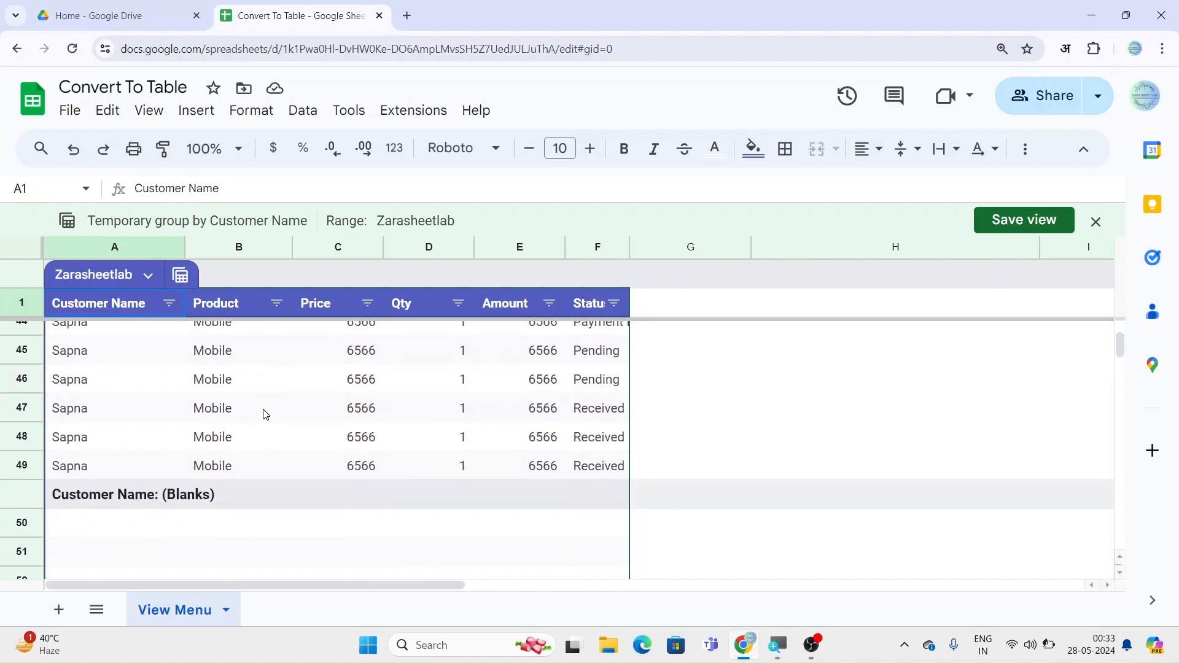
{"action": "scroll", "coordinate": [265, 415], "scroll_direction": "up", "scroll_amount": 8}
{"action": "scroll", "coordinate": [266, 414], "scroll_direction": "up", "scroll_amount": 1}
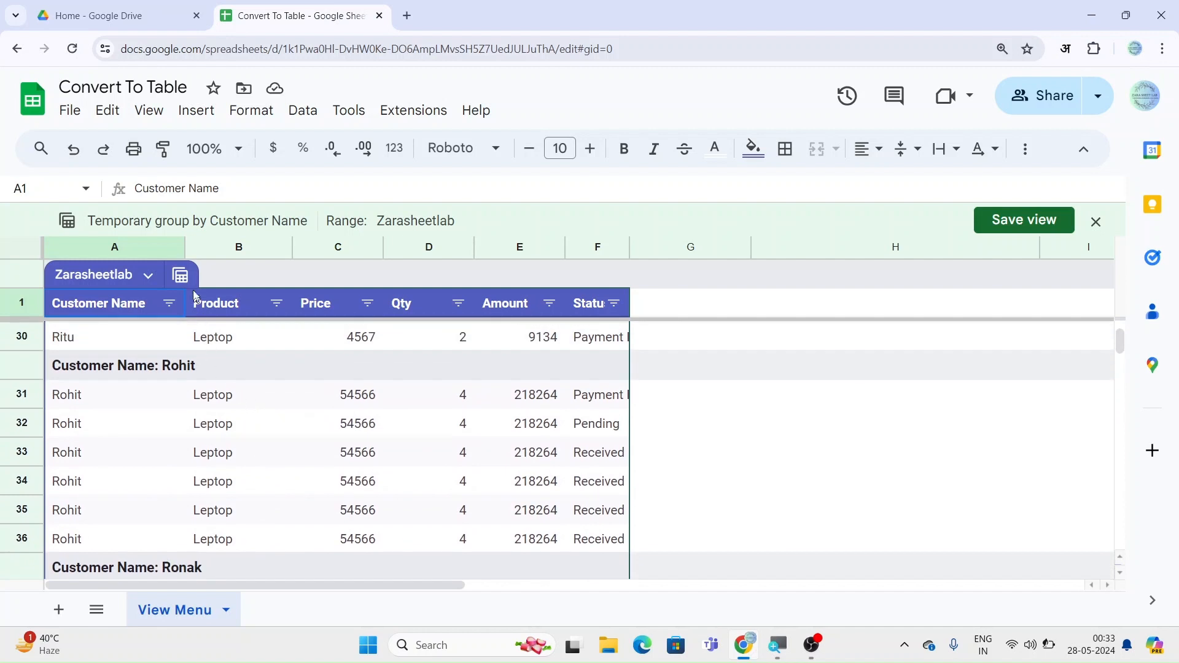
Step: Create a group-by view of the table on Product and look through the product groups
{"action": "left_click", "coordinate": [180, 274]}
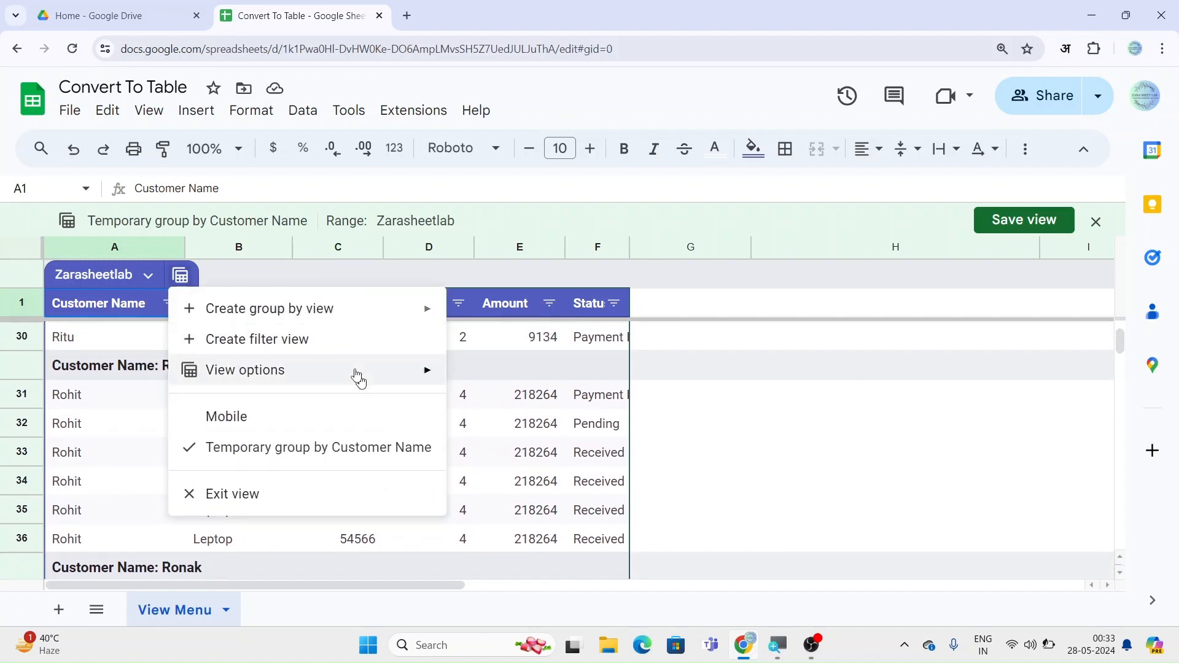
{"action": "mouse_move", "coordinate": [387, 312]}
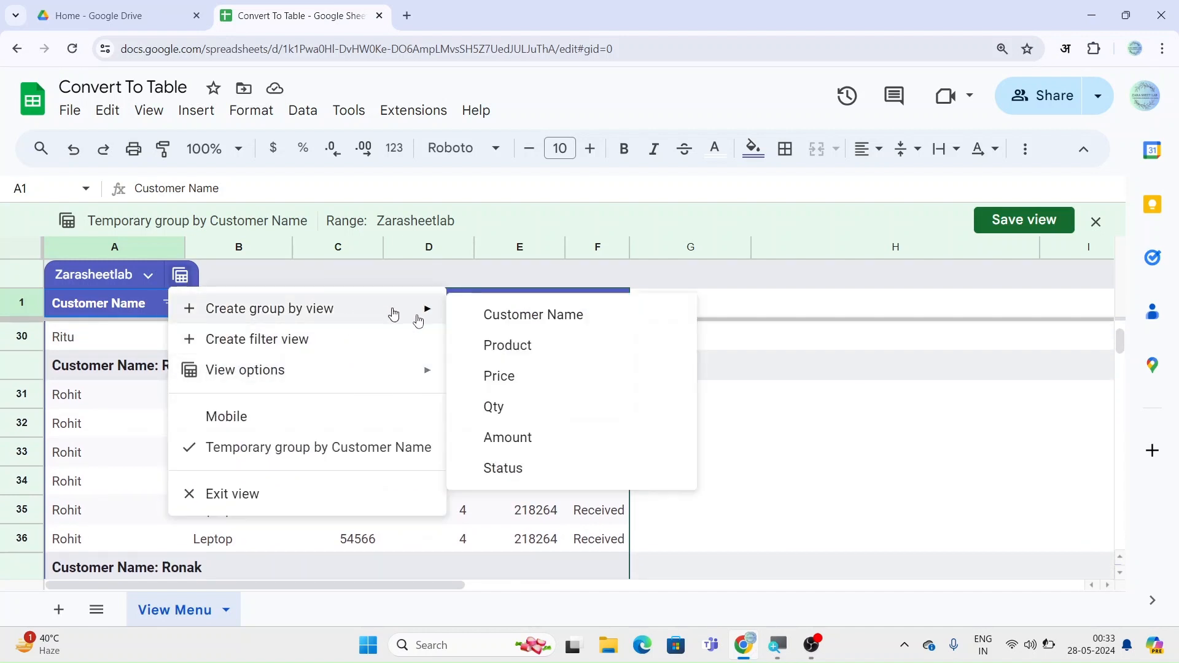
{"action": "left_click", "coordinate": [507, 346]}
{"action": "scroll", "coordinate": [319, 443], "scroll_direction": "down", "scroll_amount": 5}
{"action": "scroll", "coordinate": [319, 449], "scroll_direction": "up", "scroll_amount": 10}
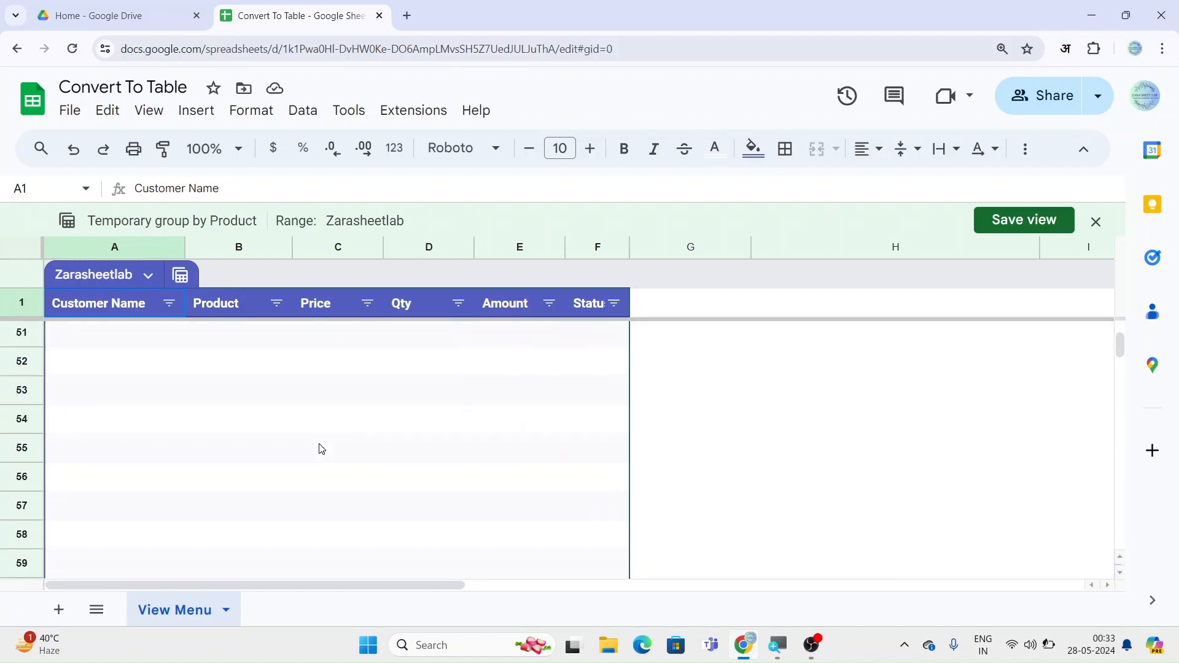
Step: Save the temporary Product grouping as a table view named "Group by zara"
{"action": "left_click", "coordinate": [180, 275]}
{"action": "mouse_move", "coordinate": [246, 308]}
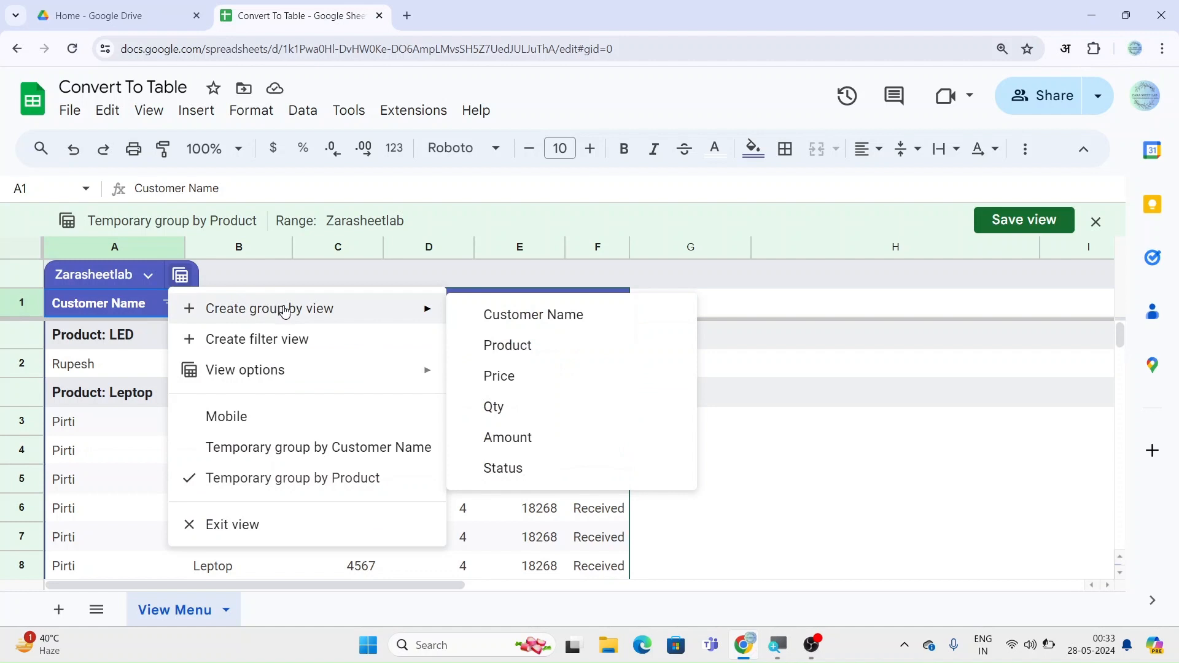
{"action": "left_click", "coordinate": [1012, 221]}
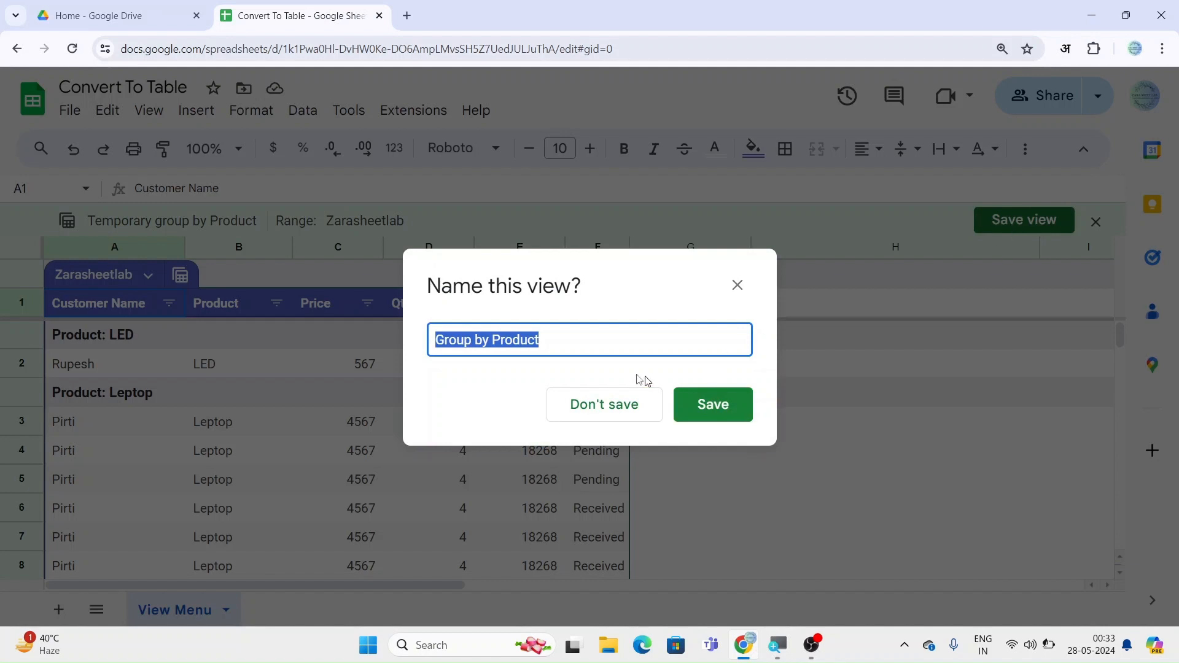
{"action": "left_click", "coordinate": [577, 349]}
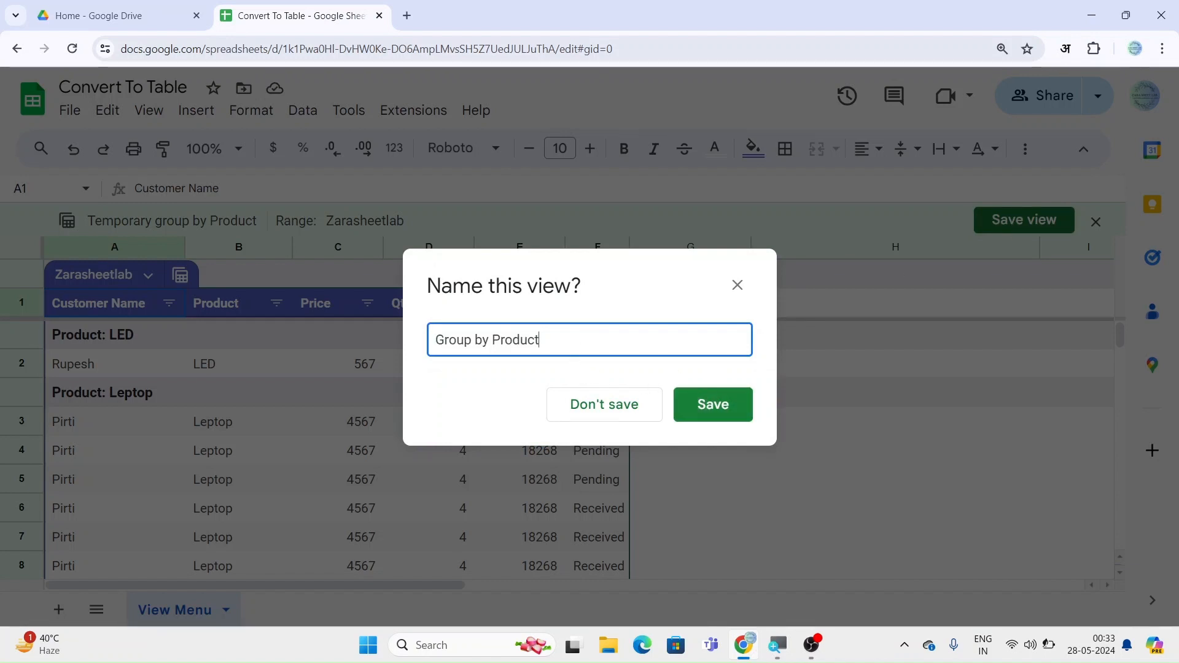
{"action": "key", "text": "BackSpace"}
{"action": "key", "text": "BackSpace"}
{"action": "key", "text": "BackSpace"}
{"action": "type", "text": "zara"}
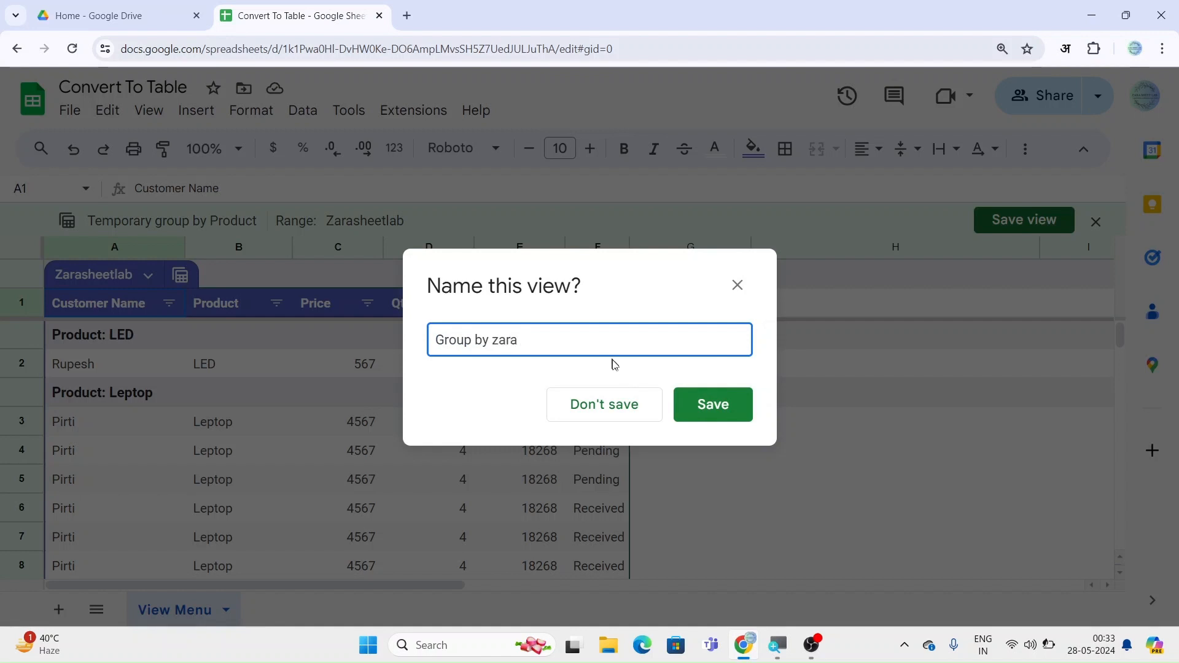
{"action": "left_click", "coordinate": [684, 400]}
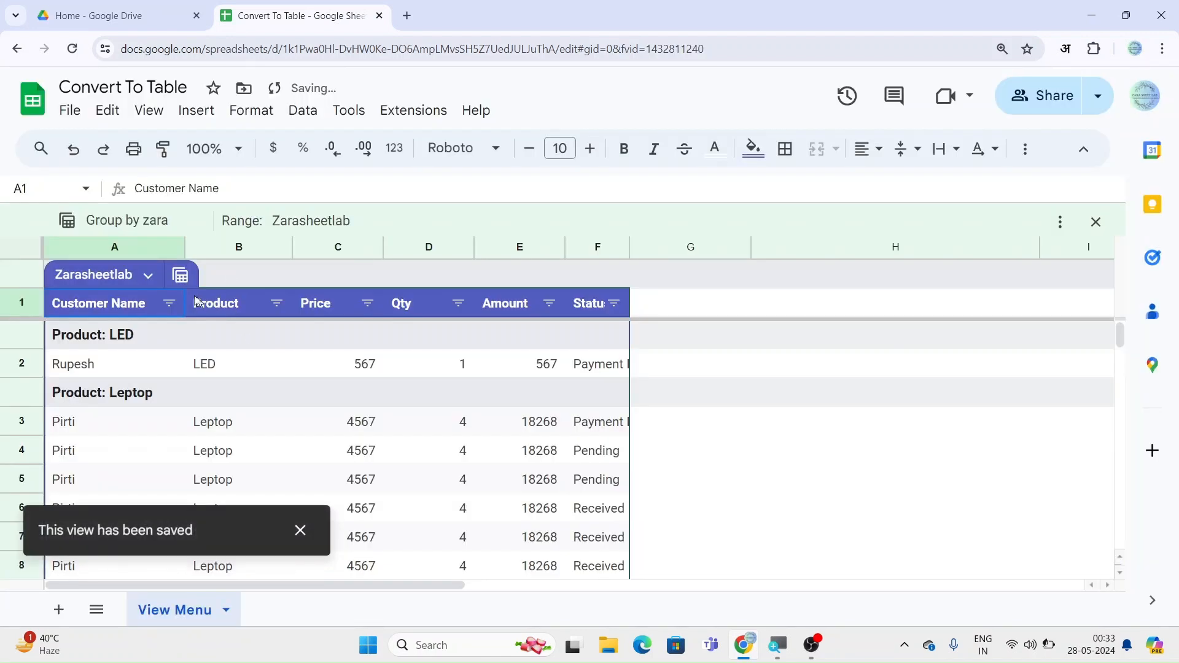
Step: Review the options for the saved "Group by zara" view and get the link to it
{"action": "left_click", "coordinate": [180, 275]}
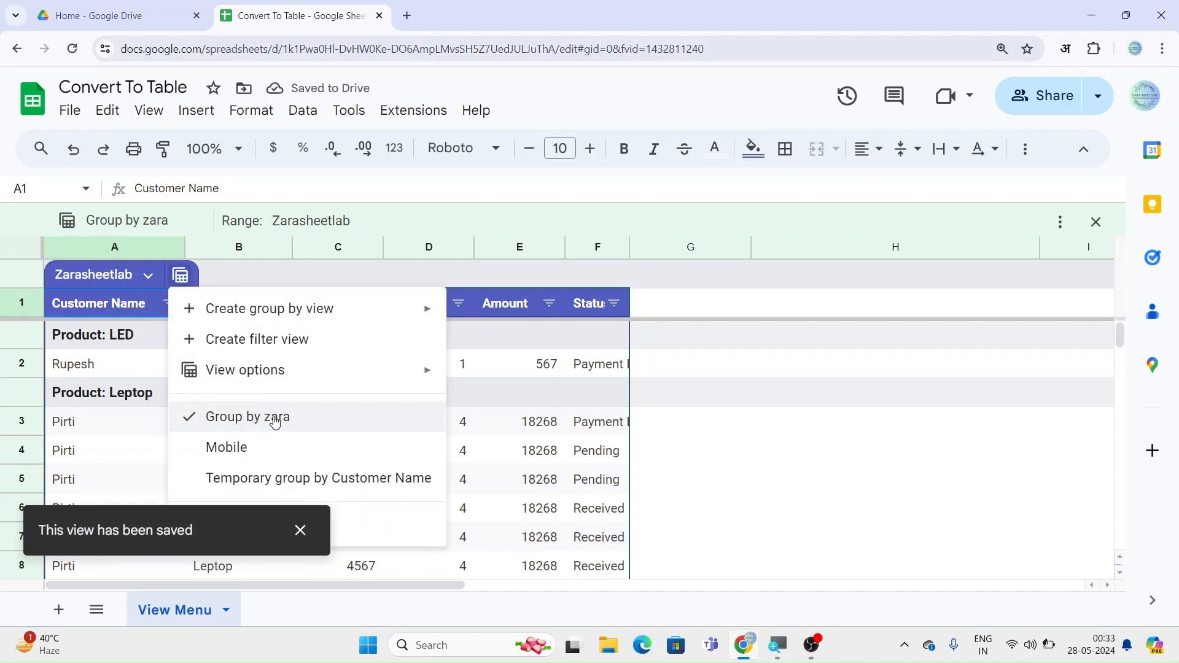
{"action": "mouse_move", "coordinate": [256, 368]}
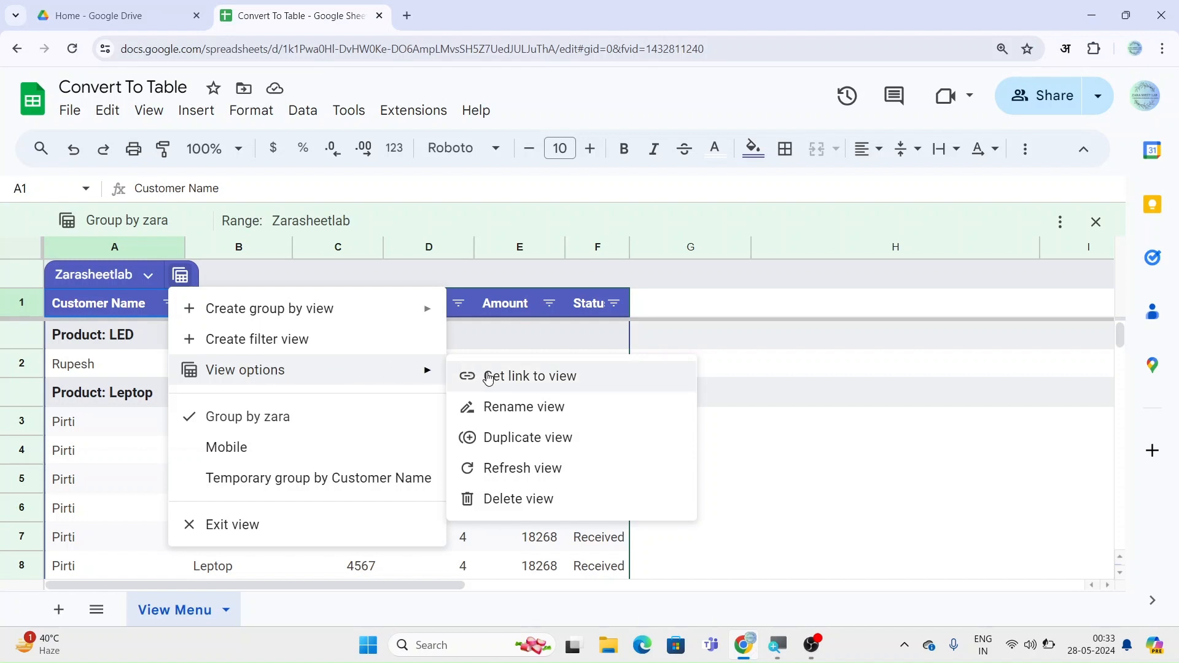
{"action": "left_click", "coordinate": [565, 385]}
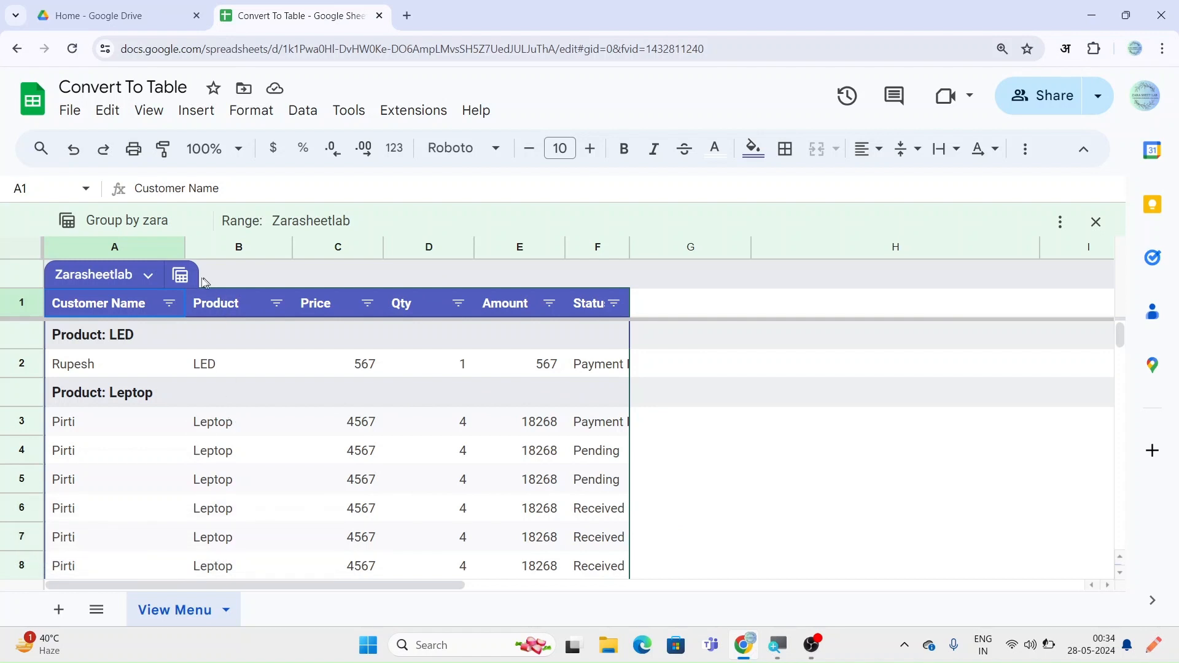
Step: Exit the "Group by zara" view to return to the ungrouped table and select cell B8
{"action": "left_click", "coordinate": [181, 274]}
{"action": "mouse_move", "coordinate": [324, 372]}
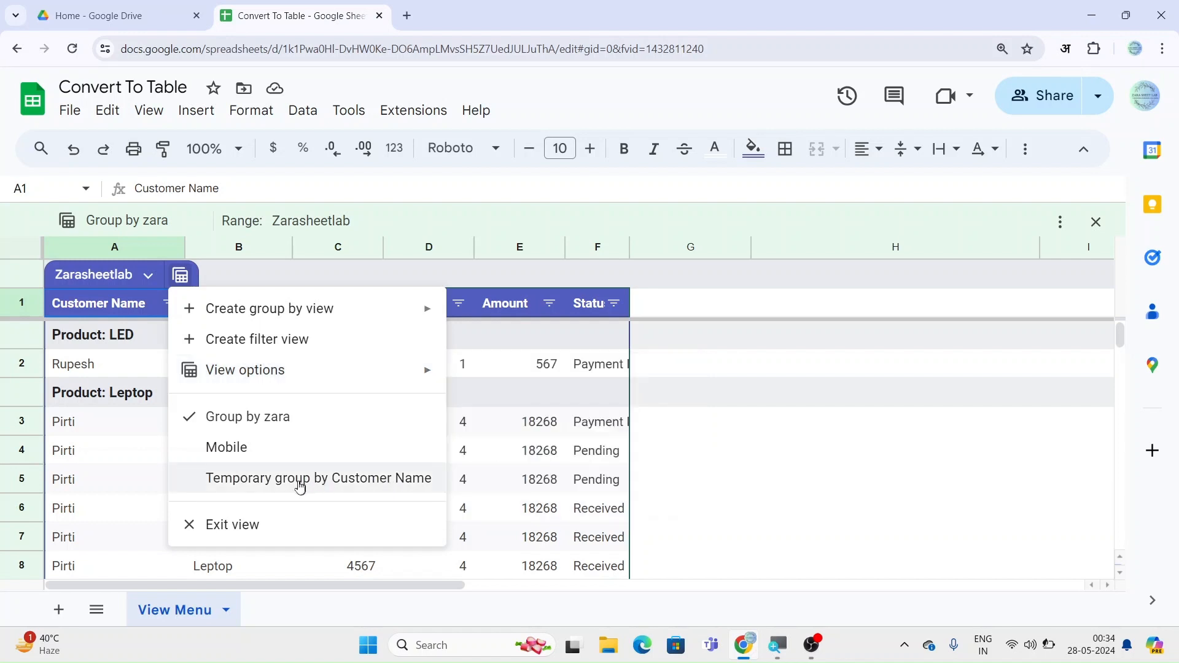
{"action": "left_click", "coordinate": [248, 536]}
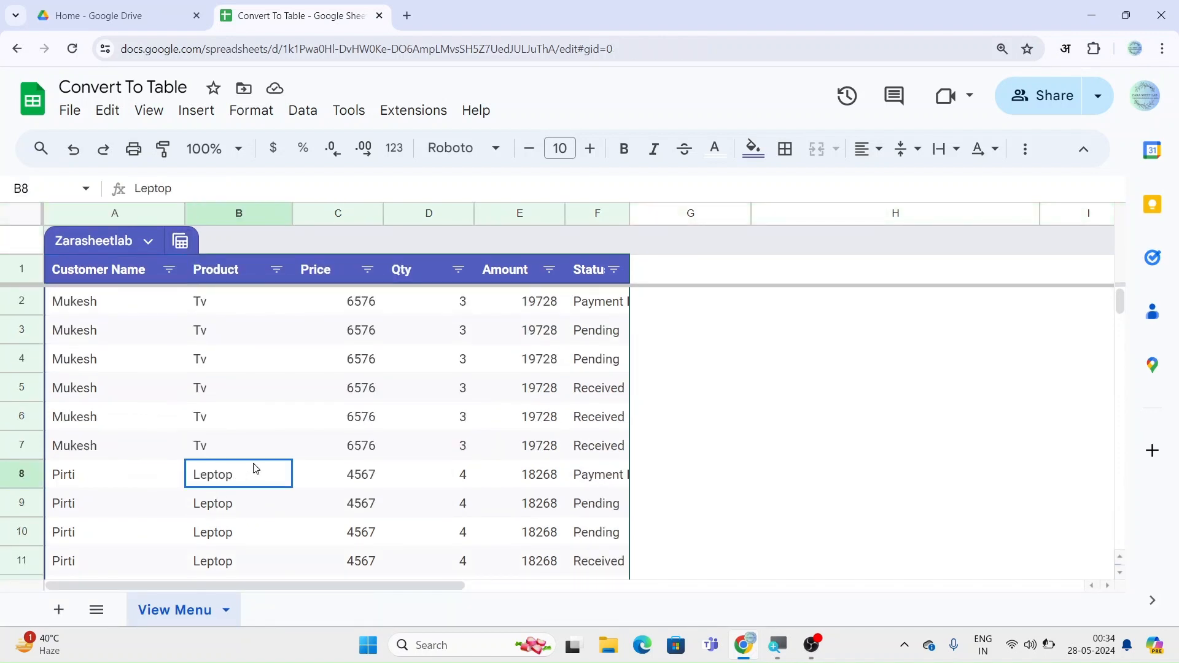
{"action": "left_click", "coordinate": [255, 470]}
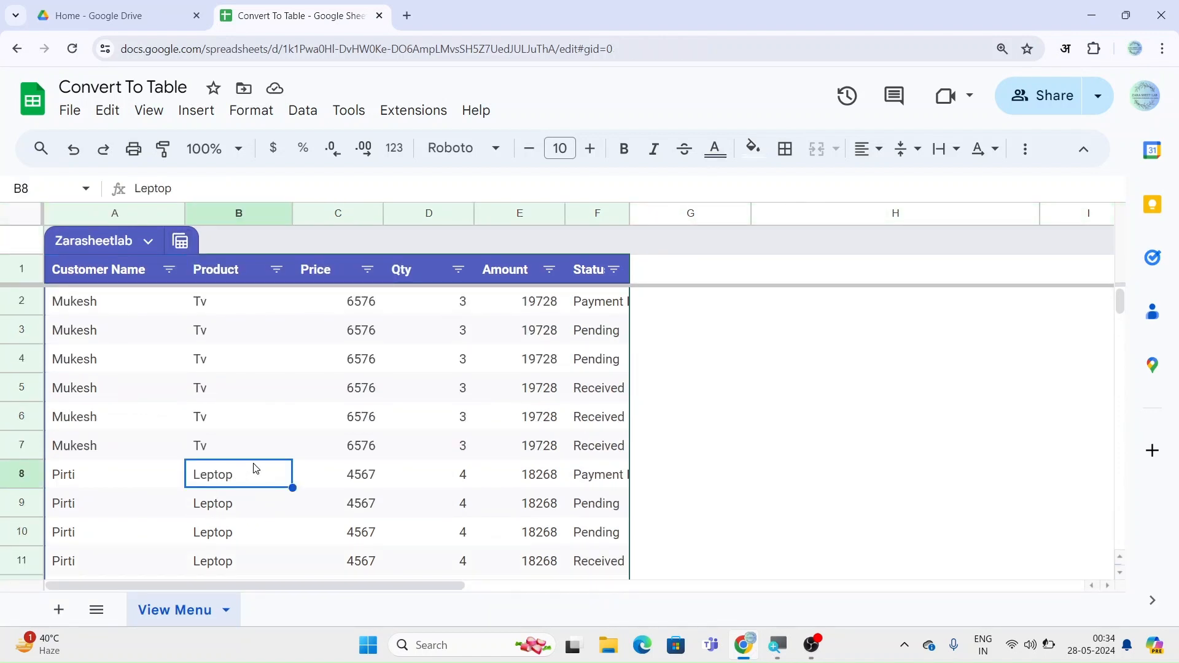